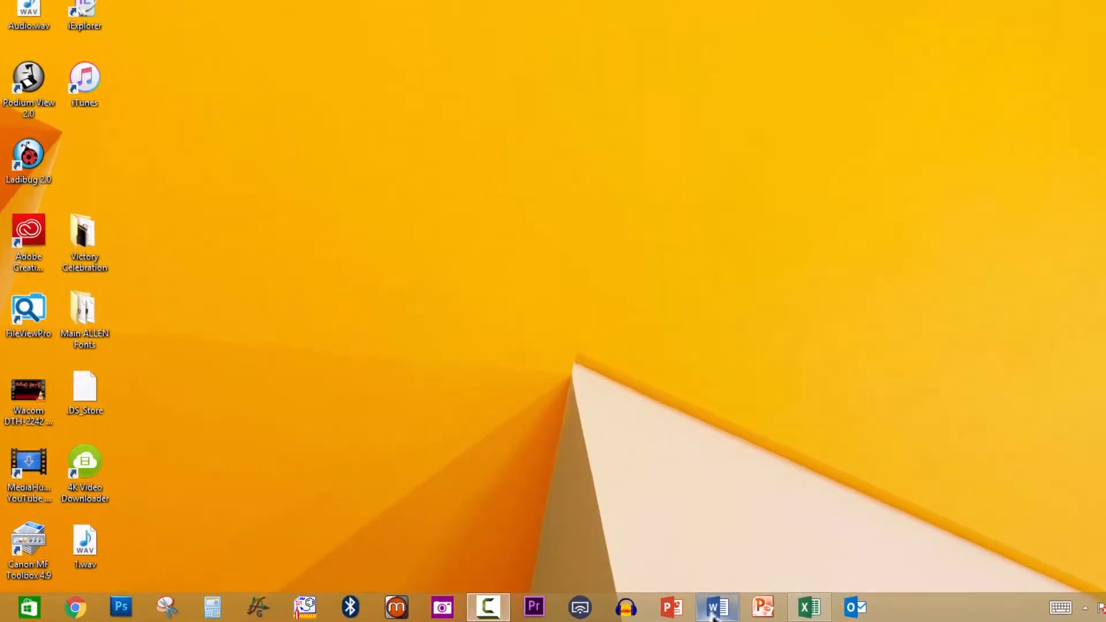
# Bring up the Word interview letter, the Test Email Sheet workbook and Outlook in turn
pyautogui.click(714, 616)
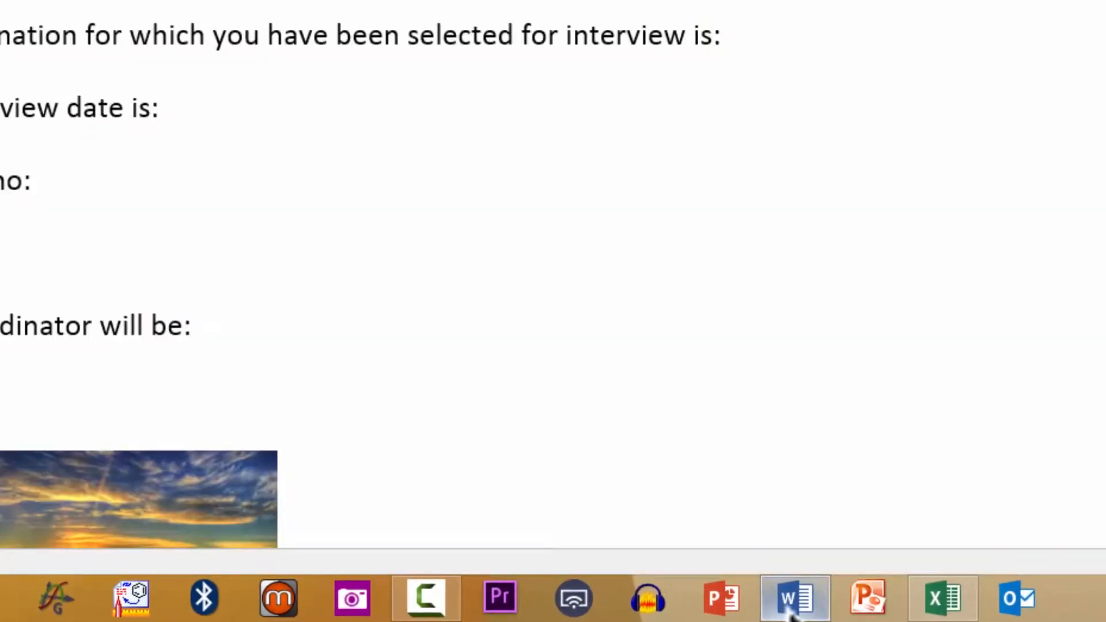
pyautogui.click(959, 608)
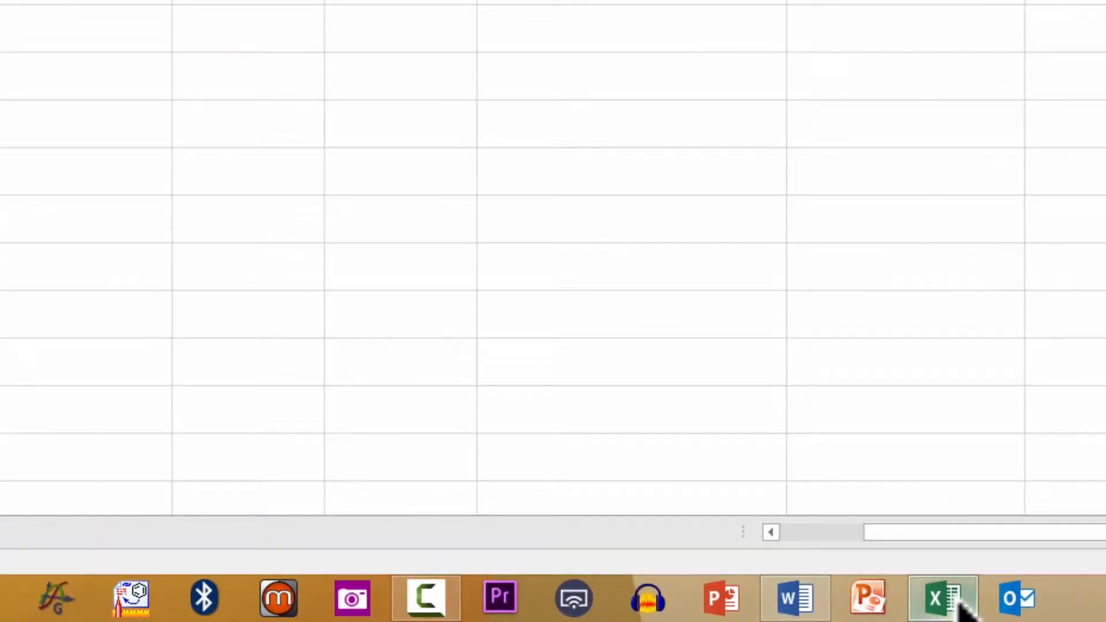
pyautogui.click(1023, 604)
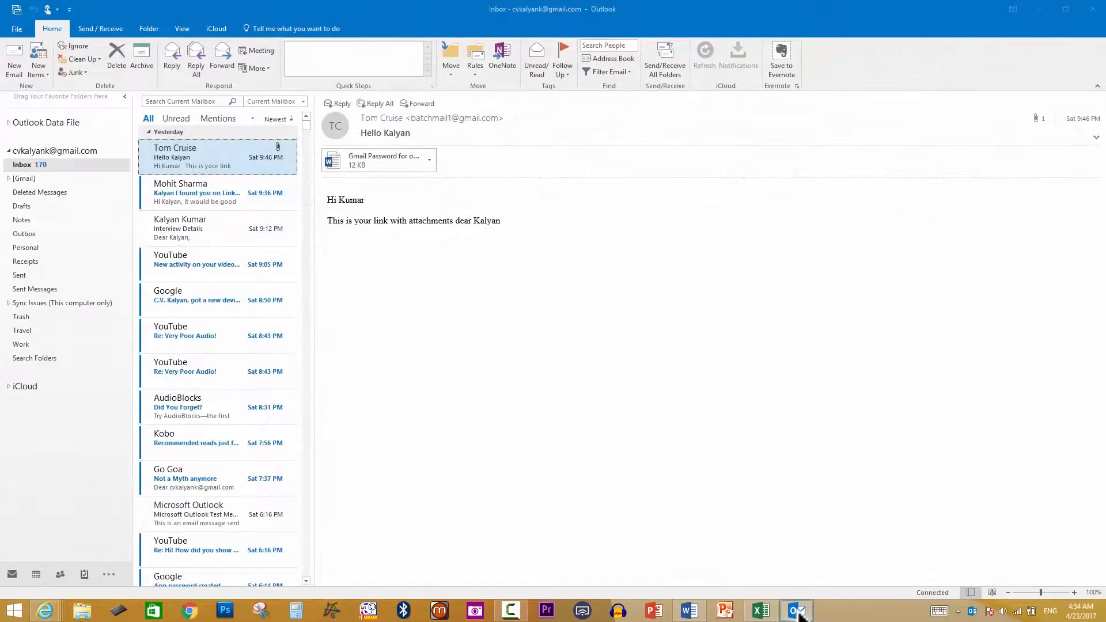
pyautogui.moveTo(798, 614)
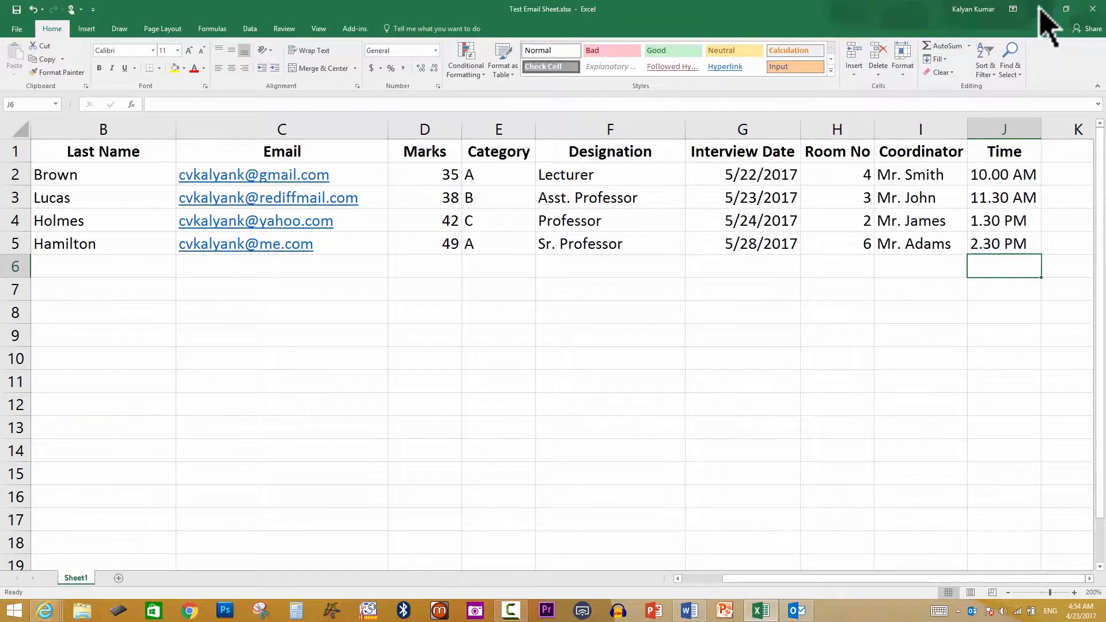
# Minimize Excel so the blank Word interview letter template is in front
pyautogui.click(1041, 8)
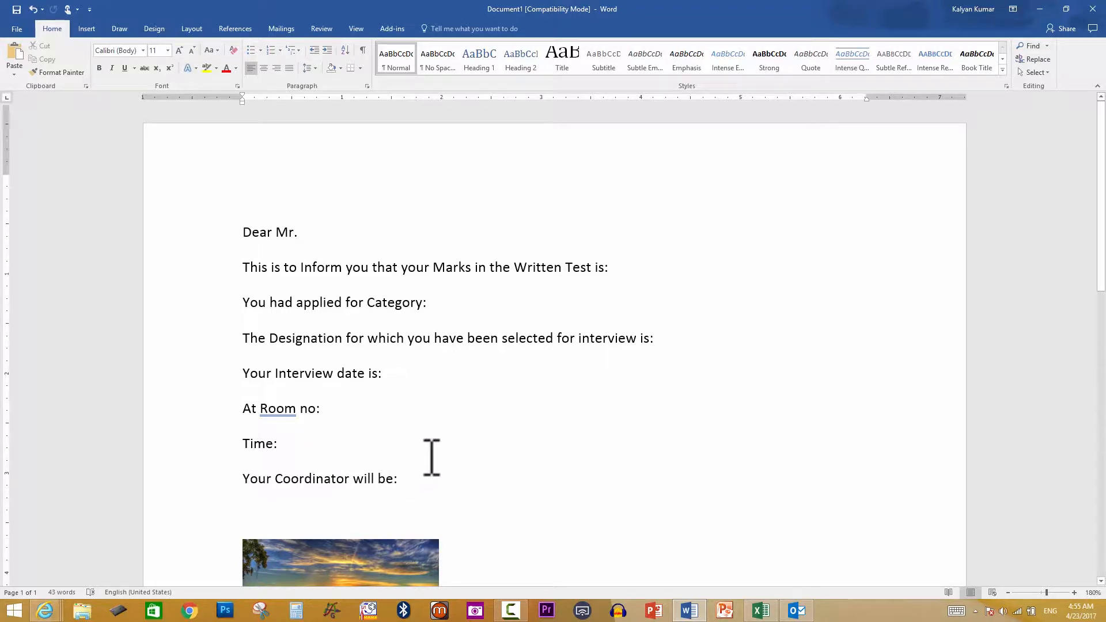
pyautogui.scroll(-5, 431, 458)
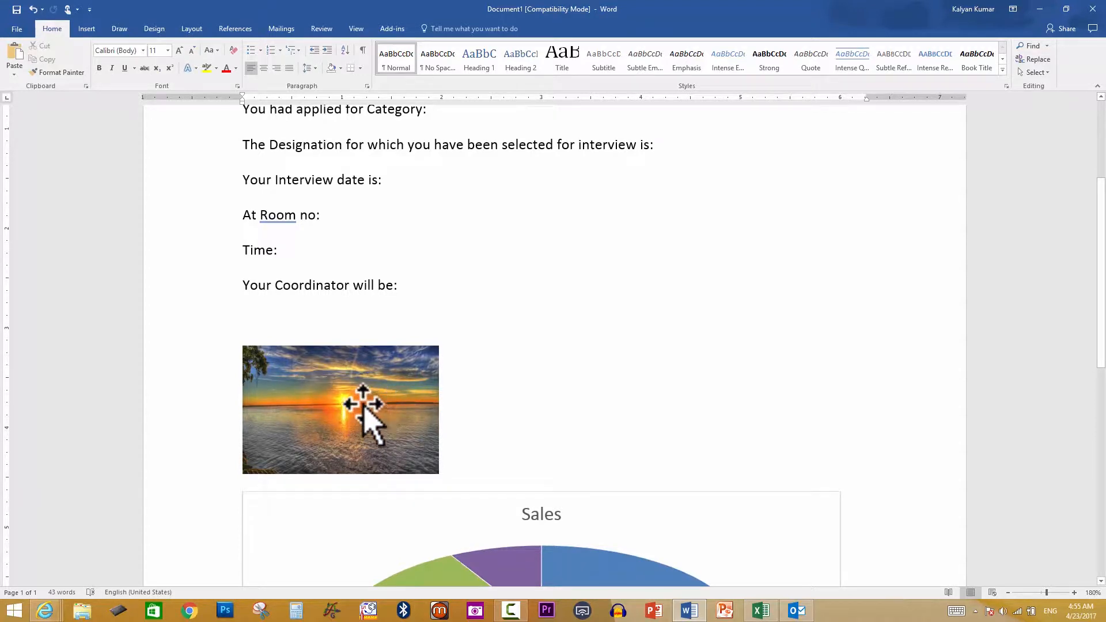
pyautogui.scroll(-3, 369, 403)
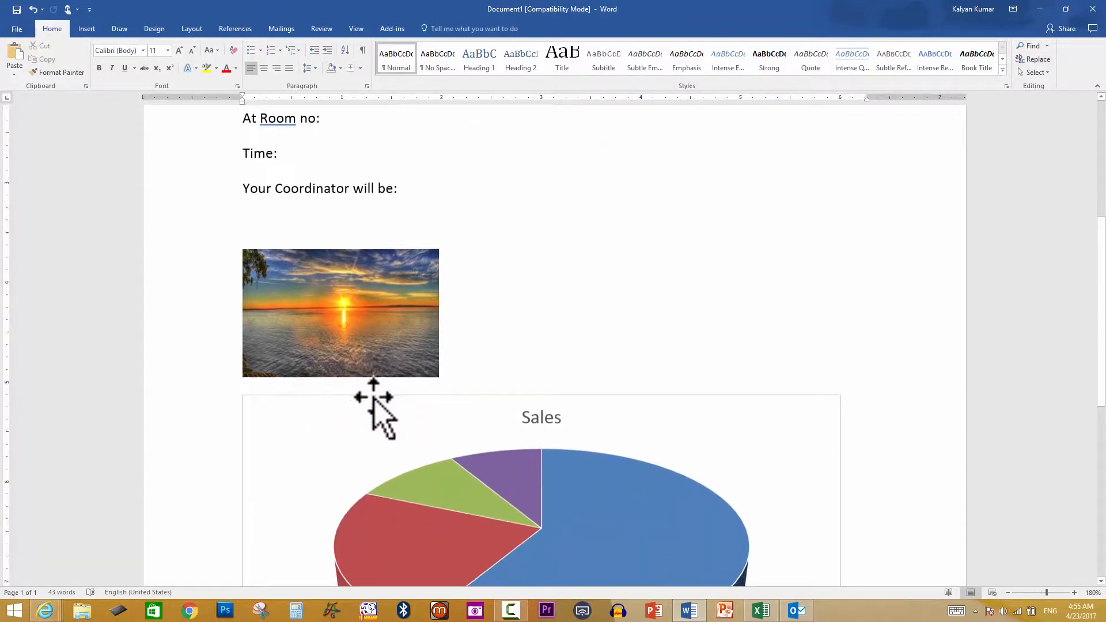
pyautogui.scroll(-6, 374, 398)
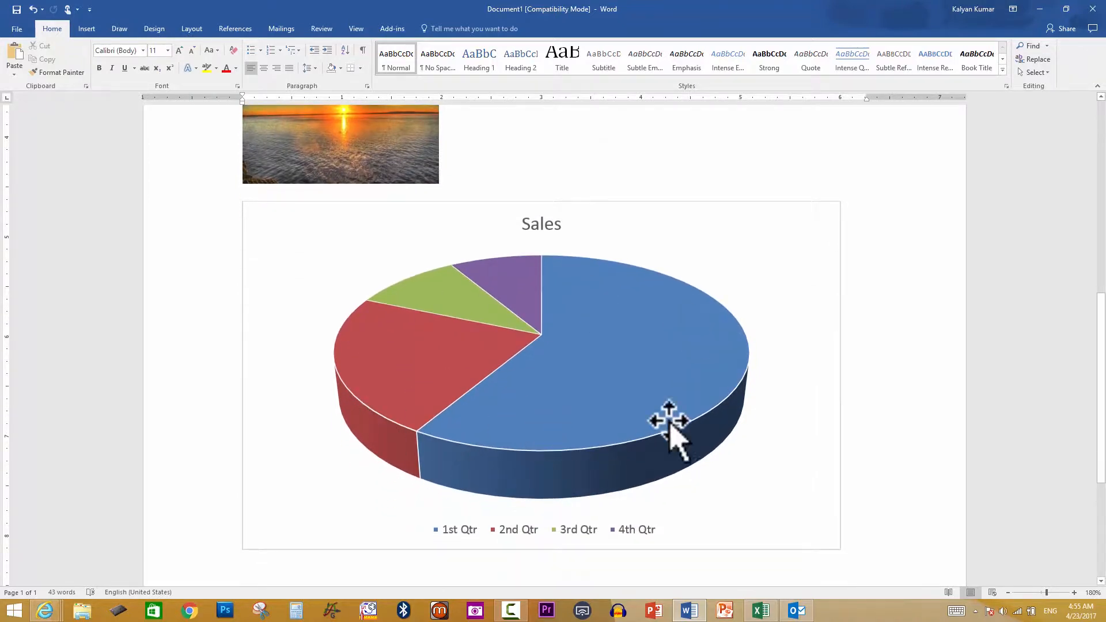
pyautogui.scroll(-3, 540, 383)
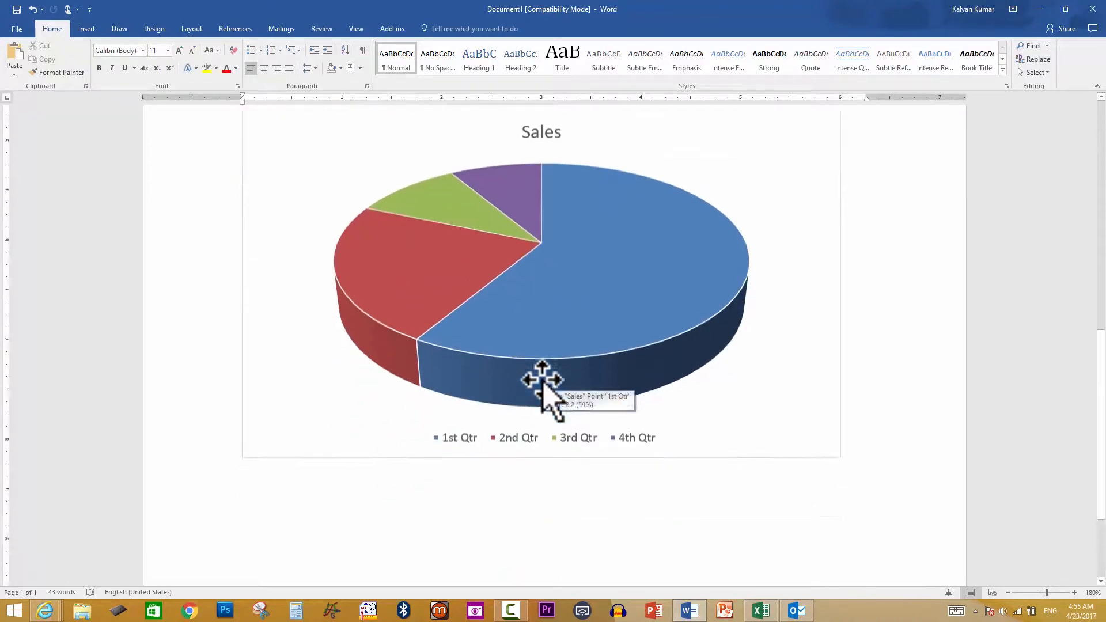
pyautogui.scroll(18, 544, 378)
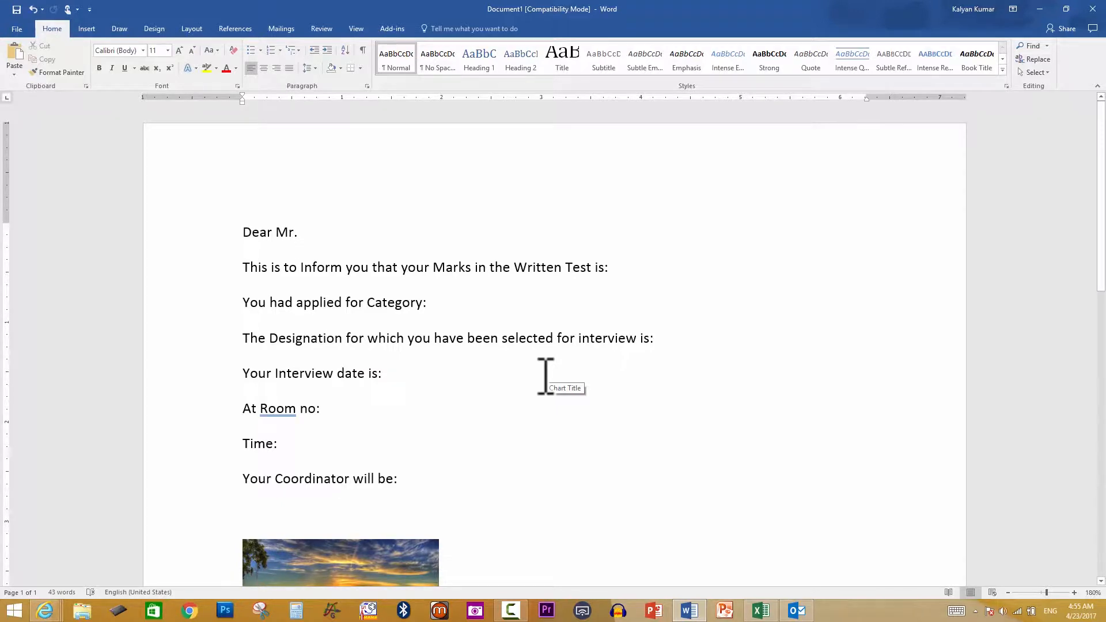
# Switch to Test Email Sheet.xlsx and scroll across columns A–K to review applicant details
pyautogui.click(761, 613)
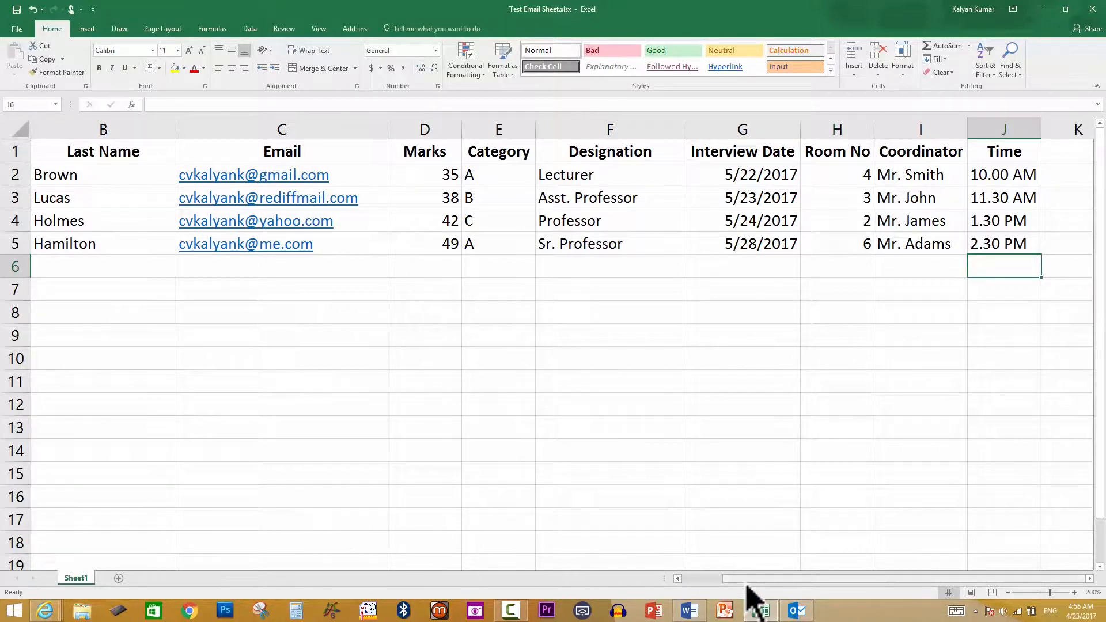
pyautogui.moveTo(744, 579); pyautogui.dragTo(675, 579)
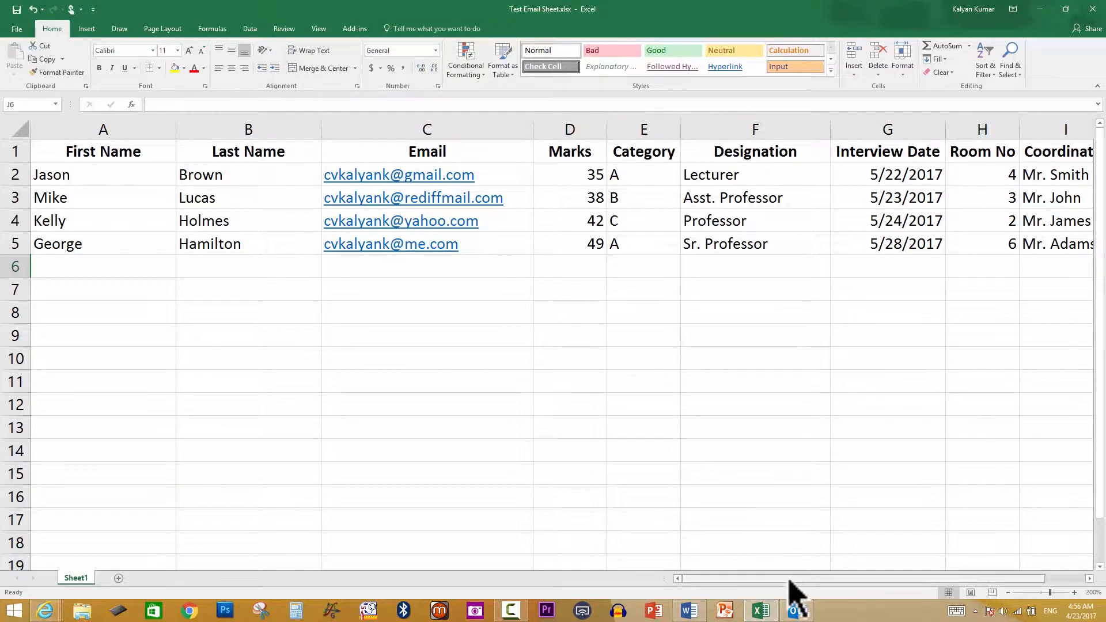
pyautogui.moveTo(787, 579); pyautogui.dragTo(827, 578)
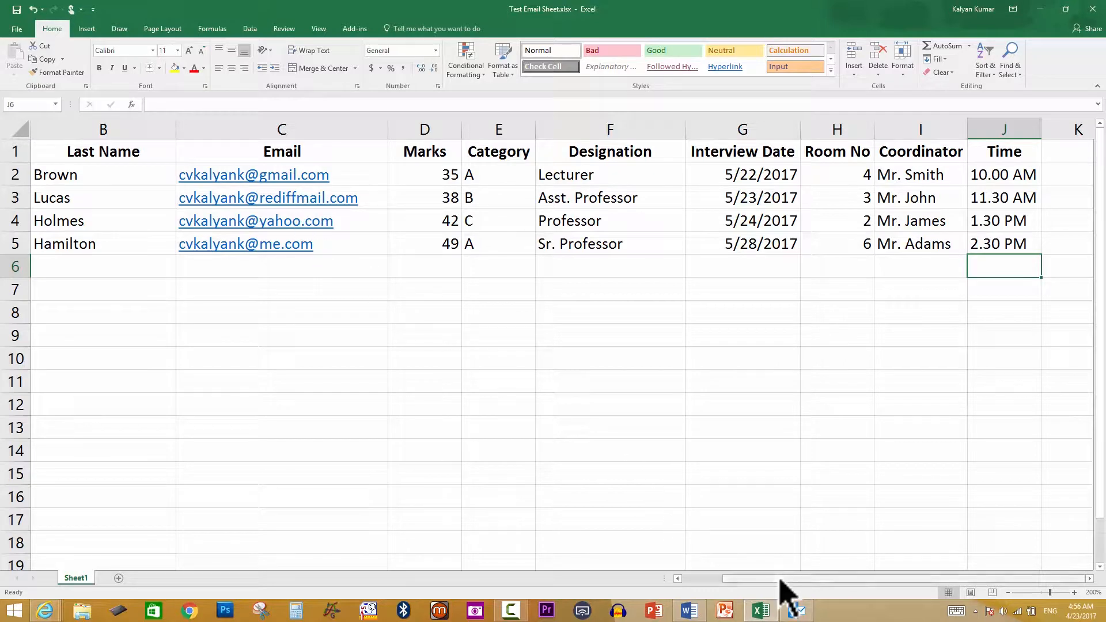
pyautogui.moveTo(782, 580); pyautogui.dragTo(741, 579)
pyautogui.moveTo(717, 591)
pyautogui.mouseDown()
pyautogui.moveTo(761, 592)
pyautogui.moveTo(716, 593)
pyautogui.mouseUp()
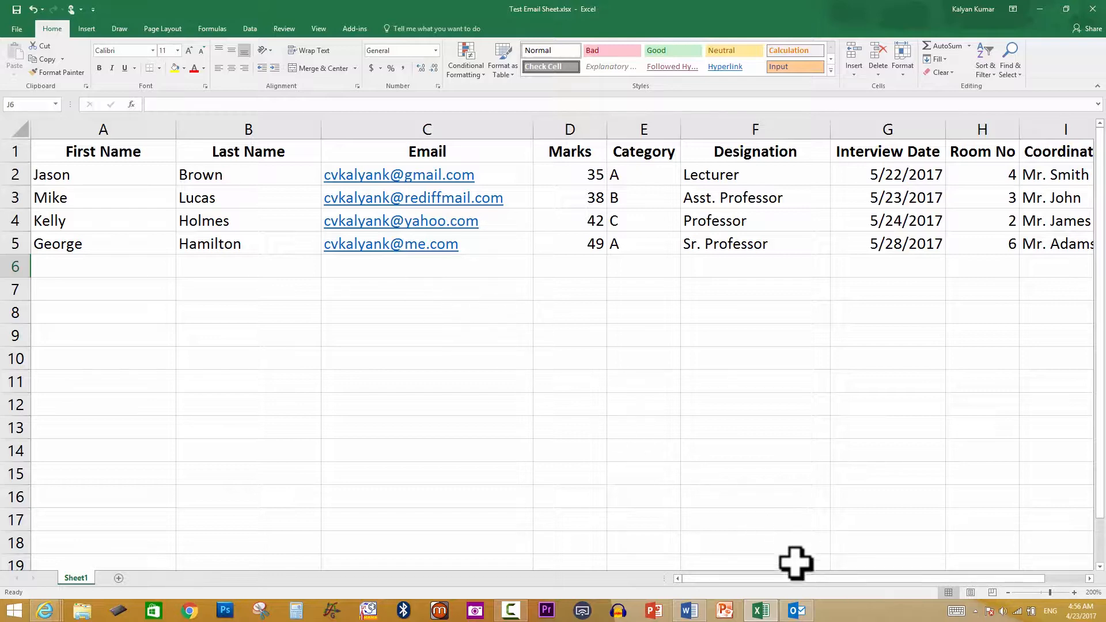
# Review the Outlook inbox, then return to the Word interview letter
pyautogui.click(797, 611)
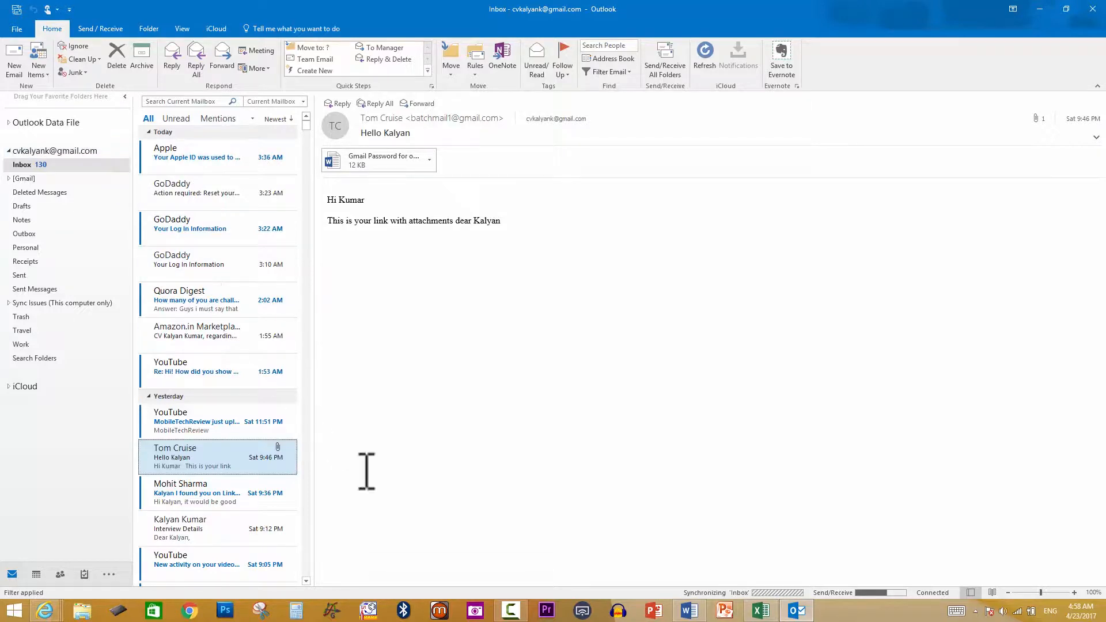
pyautogui.click(687, 611)
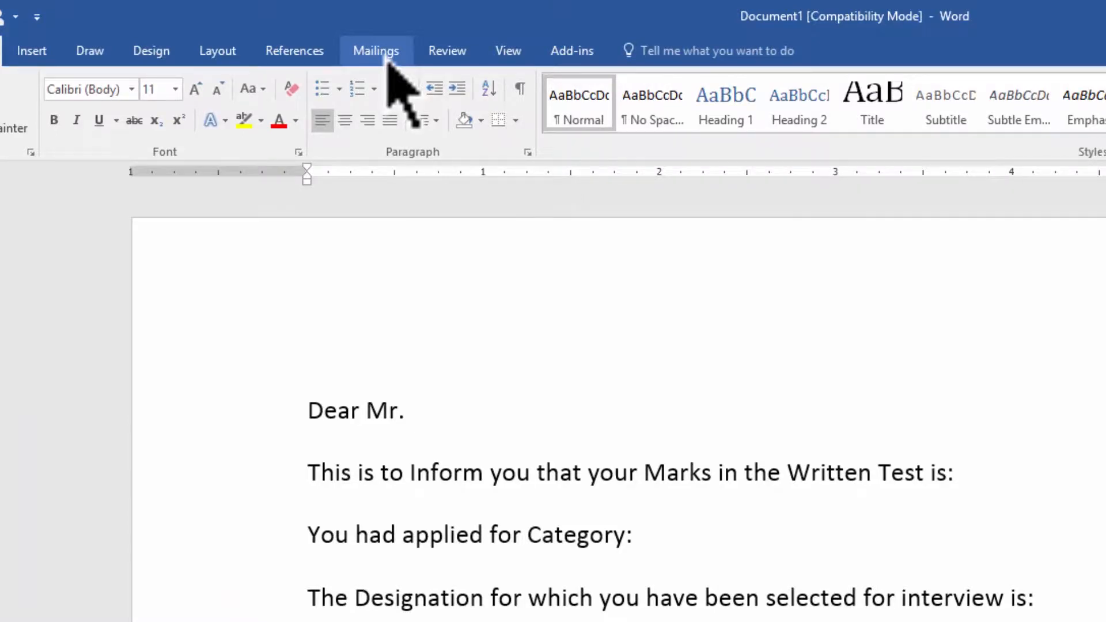
# Start an E-mail Messages mail merge on the interview letter and scroll through it
pyautogui.click(389, 58)
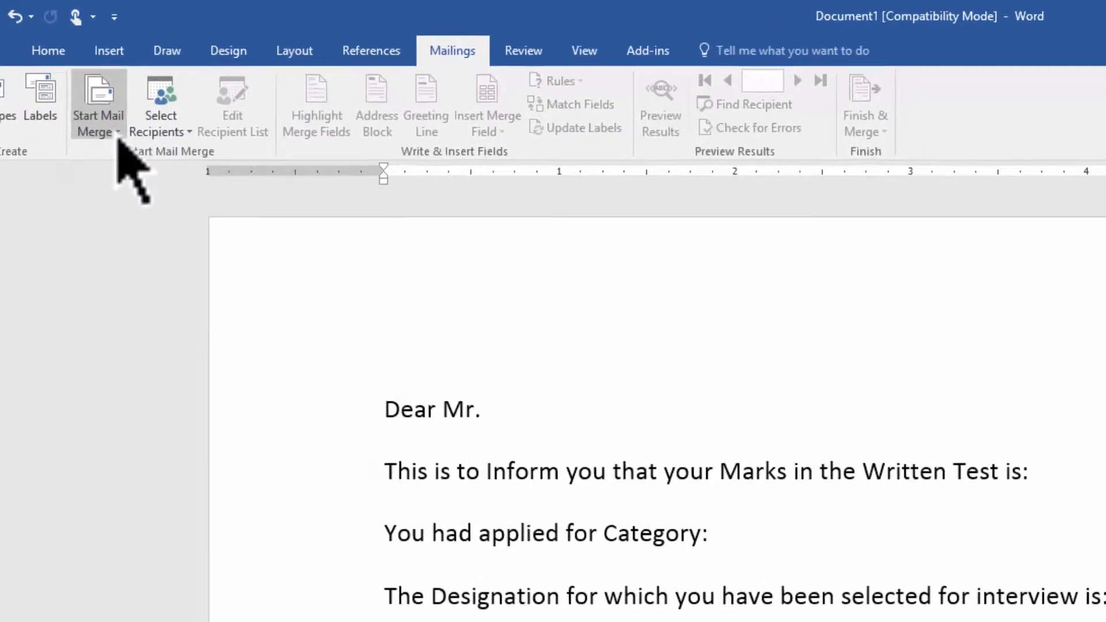
pyautogui.click(107, 123)
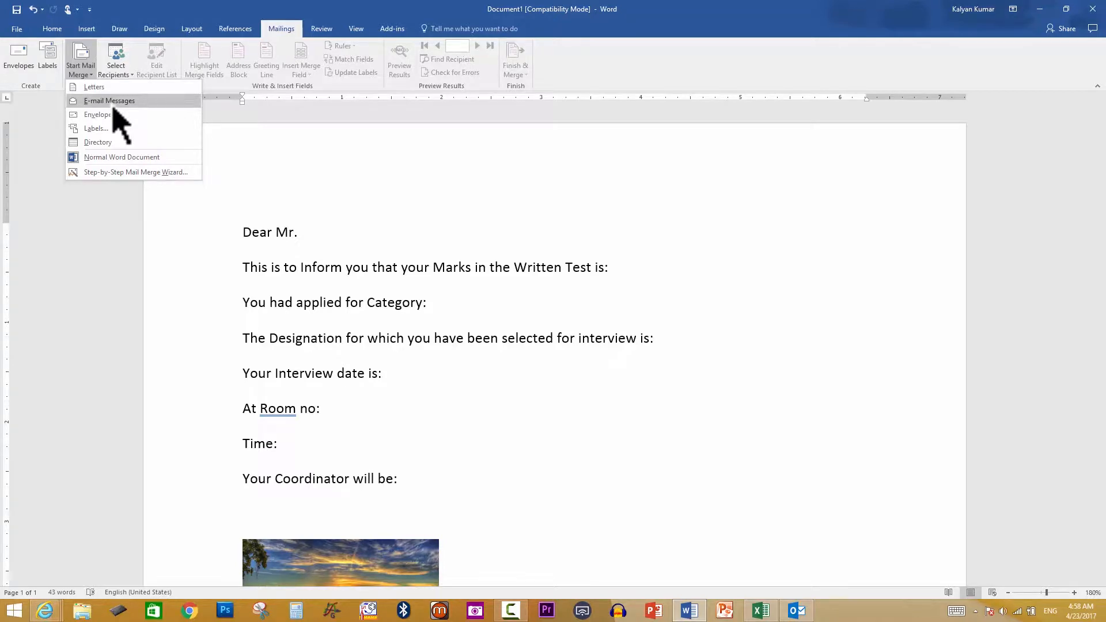
pyautogui.click(113, 105)
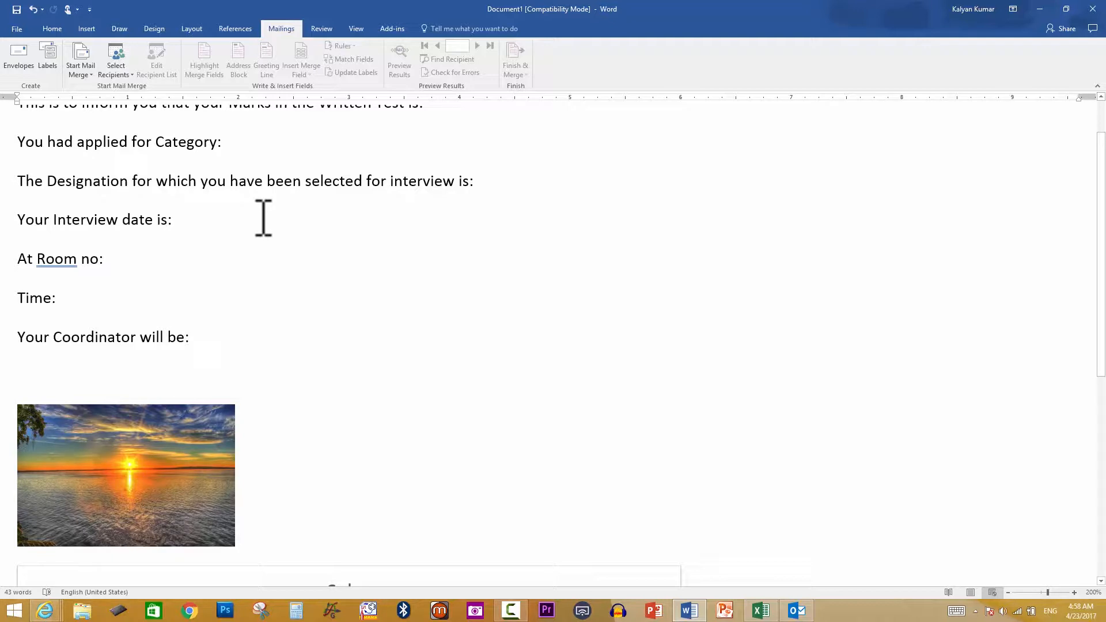
pyautogui.scroll(2, 263, 218)
pyautogui.scroll(-1, 263, 218)
pyautogui.scroll(-5, 264, 215)
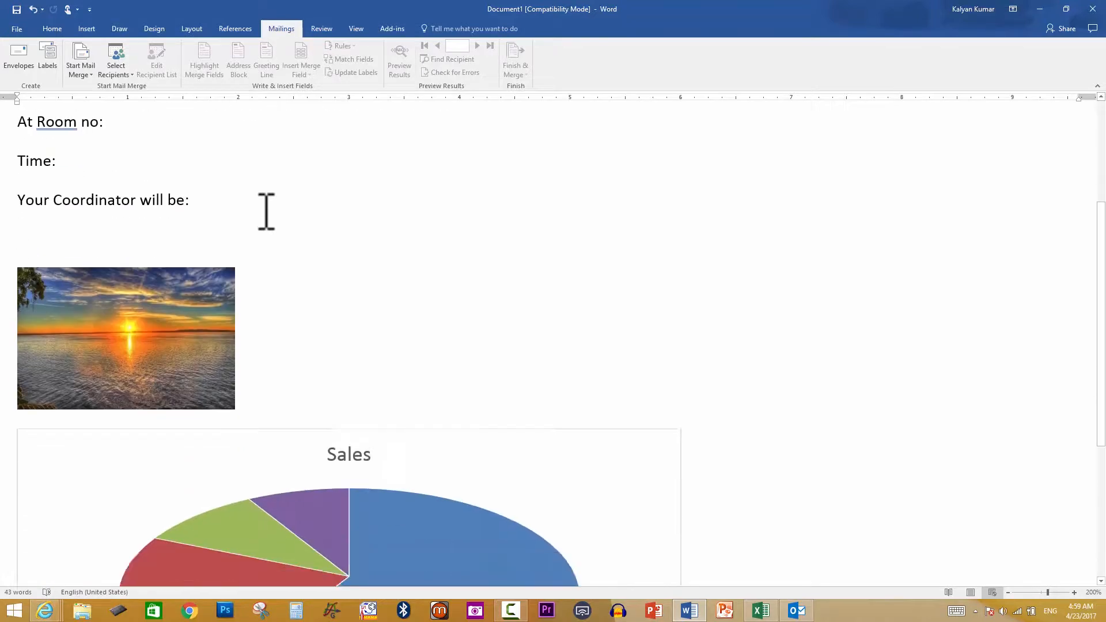
pyautogui.scroll(4, 266, 217)
pyautogui.scroll(3, 266, 211)
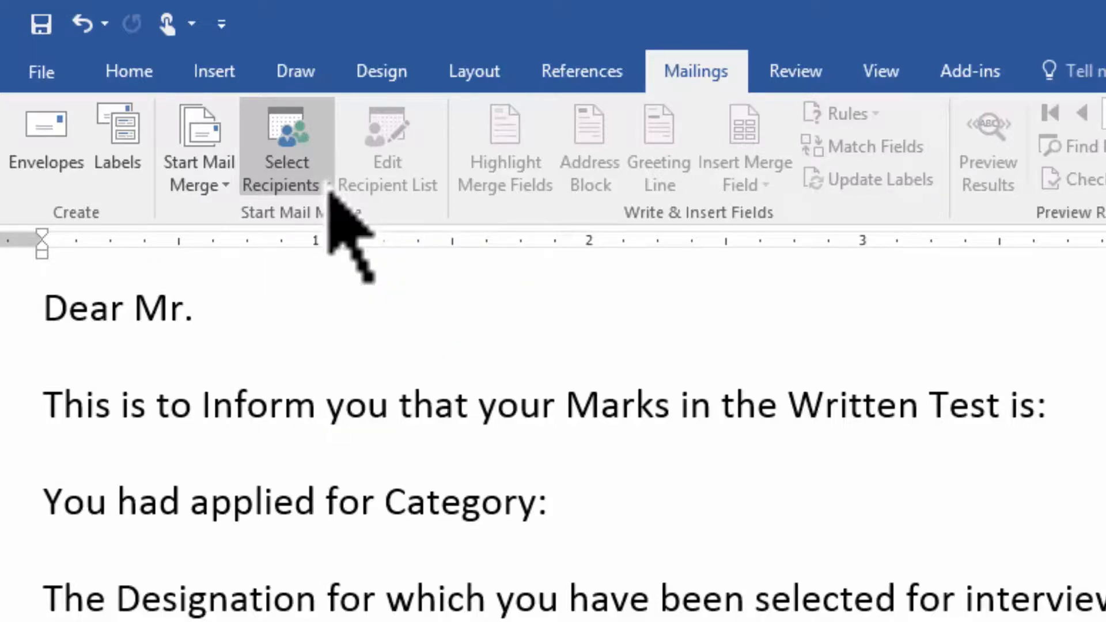
# Check the workbook's file information in Excel, then open Word's Select Recipients dropdown
pyautogui.click(330, 190)
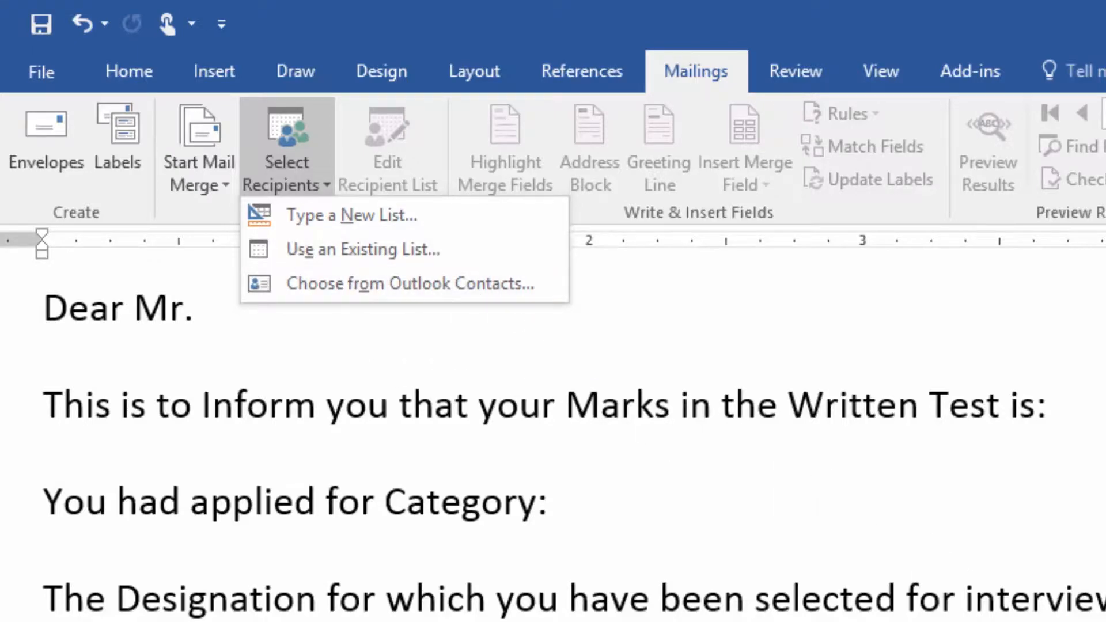
pyautogui.click(761, 613)
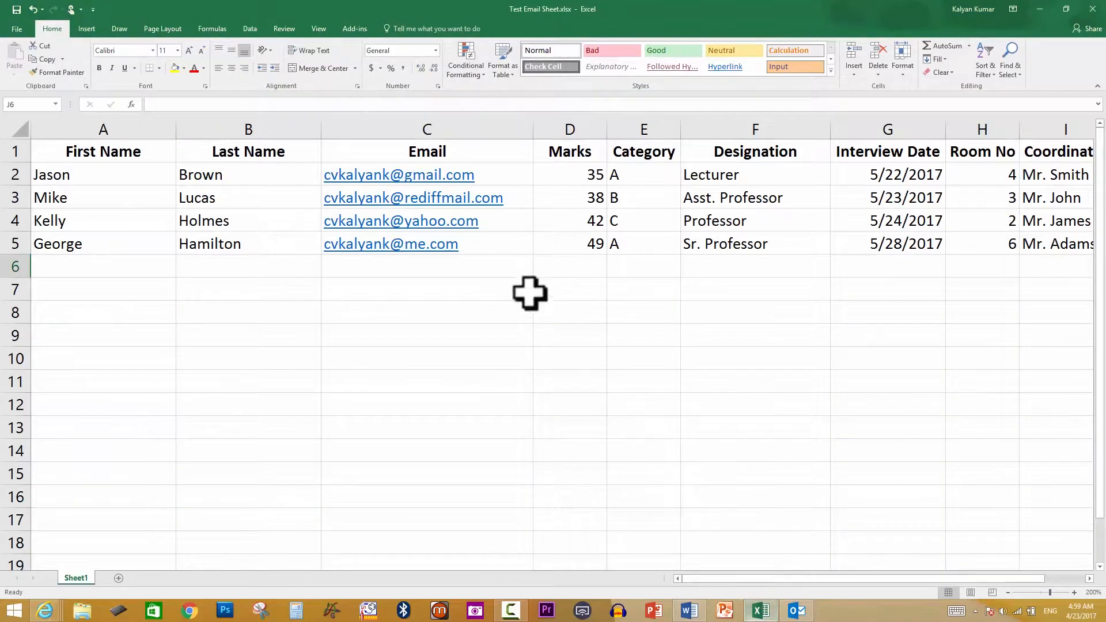
pyautogui.click(3, 33)
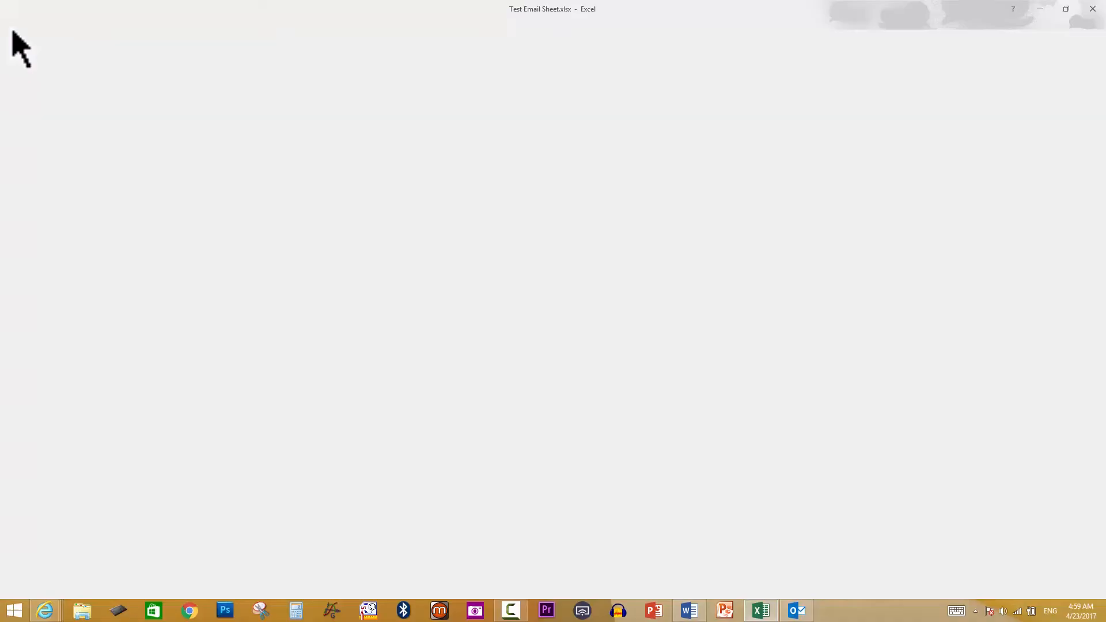
pyautogui.click(29, 123)
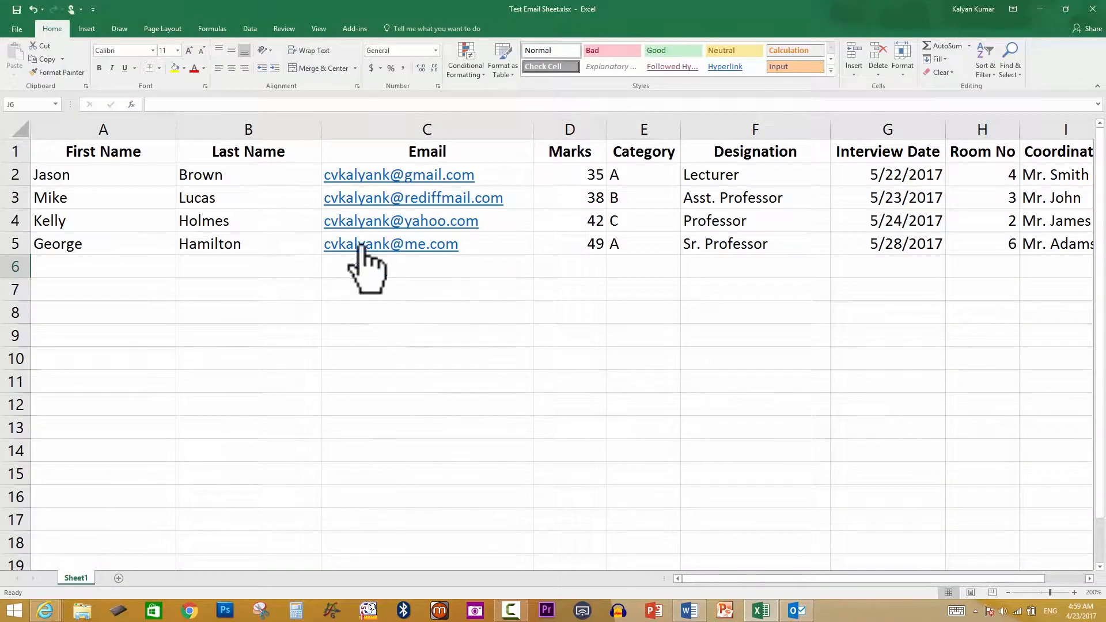
pyautogui.click(690, 612)
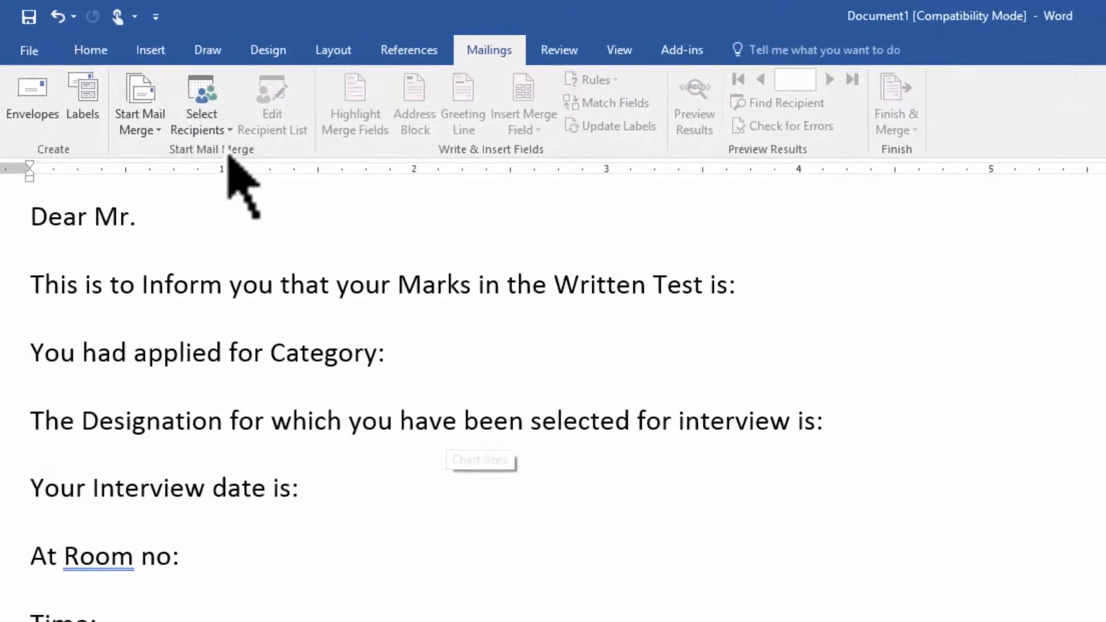
pyautogui.click(229, 139)
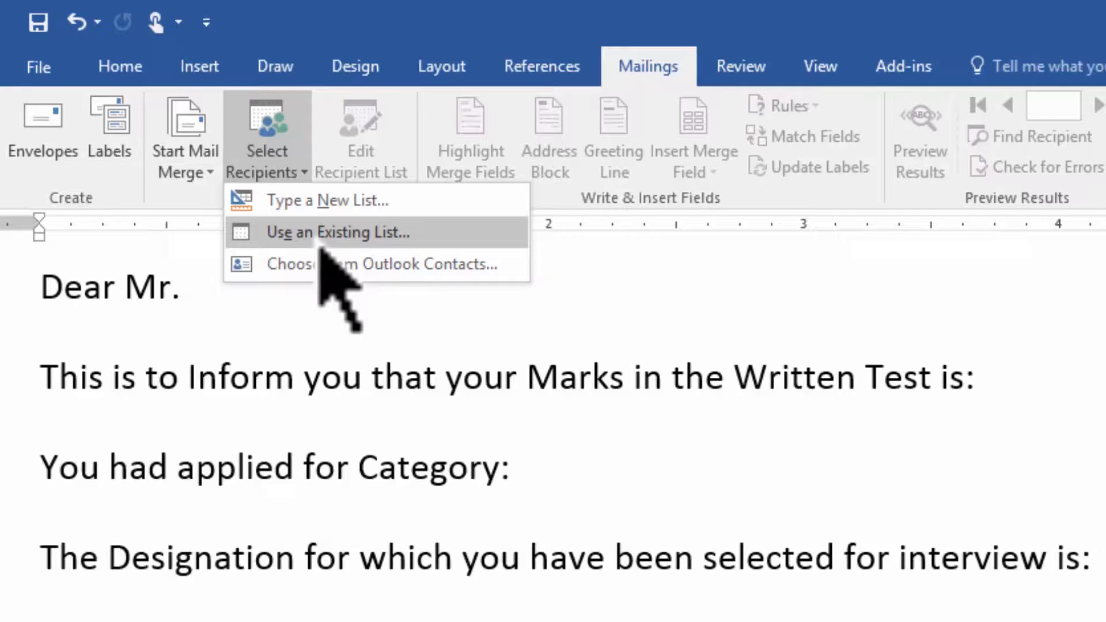
# Use an existing list: pick Test Email Sheet.xlsx in Documents and confirm the Sheet1$ table
pyautogui.click(320, 234)
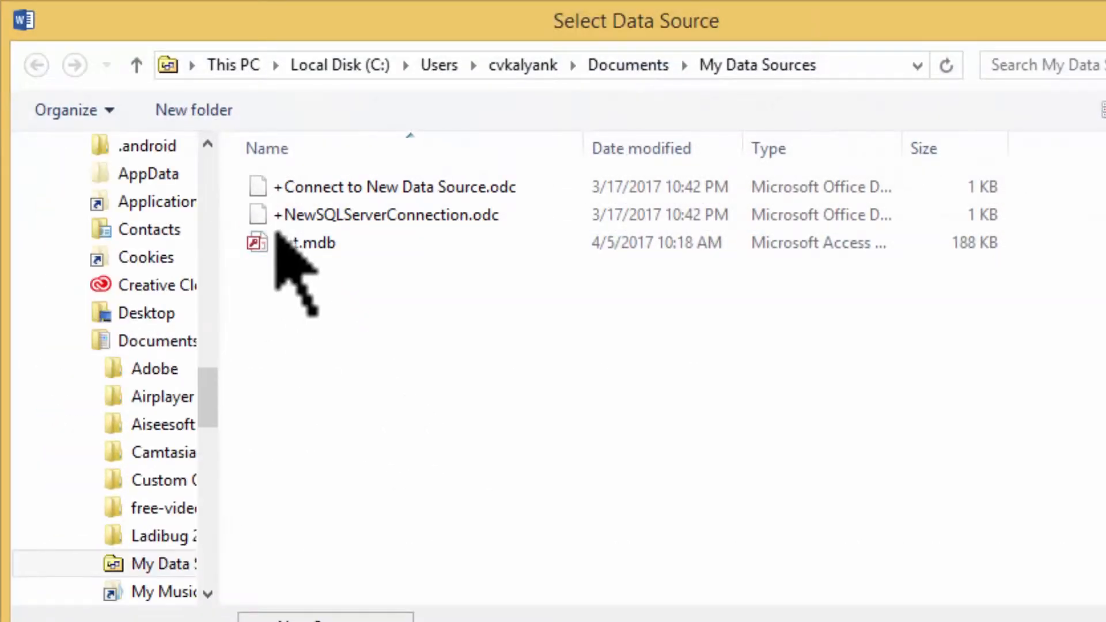
pyautogui.click(630, 68)
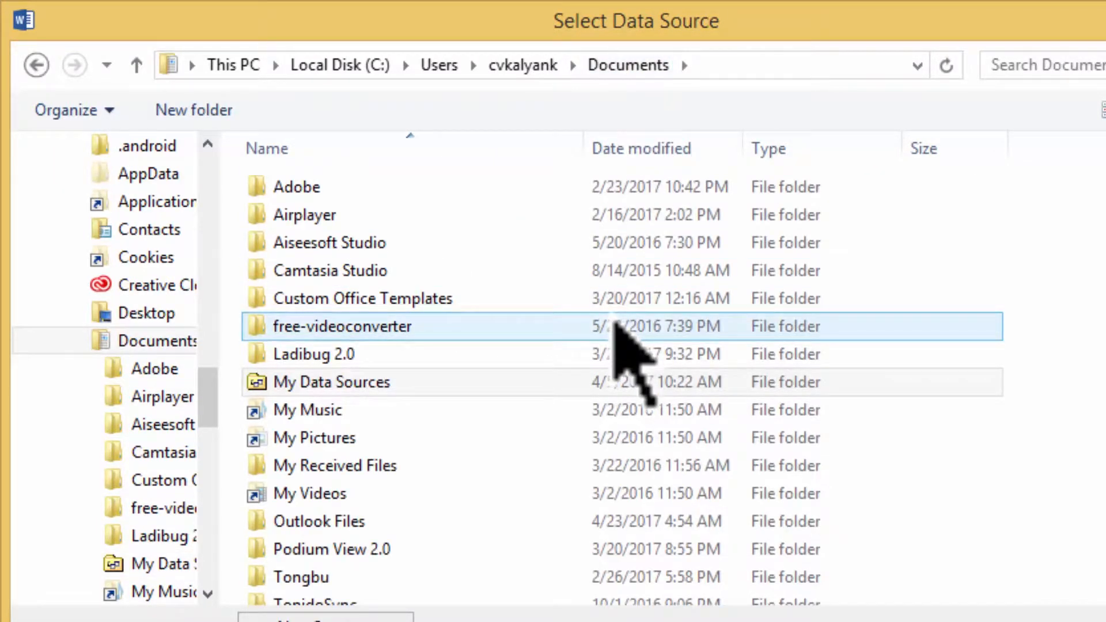
pyautogui.scroll(-2, 622, 340)
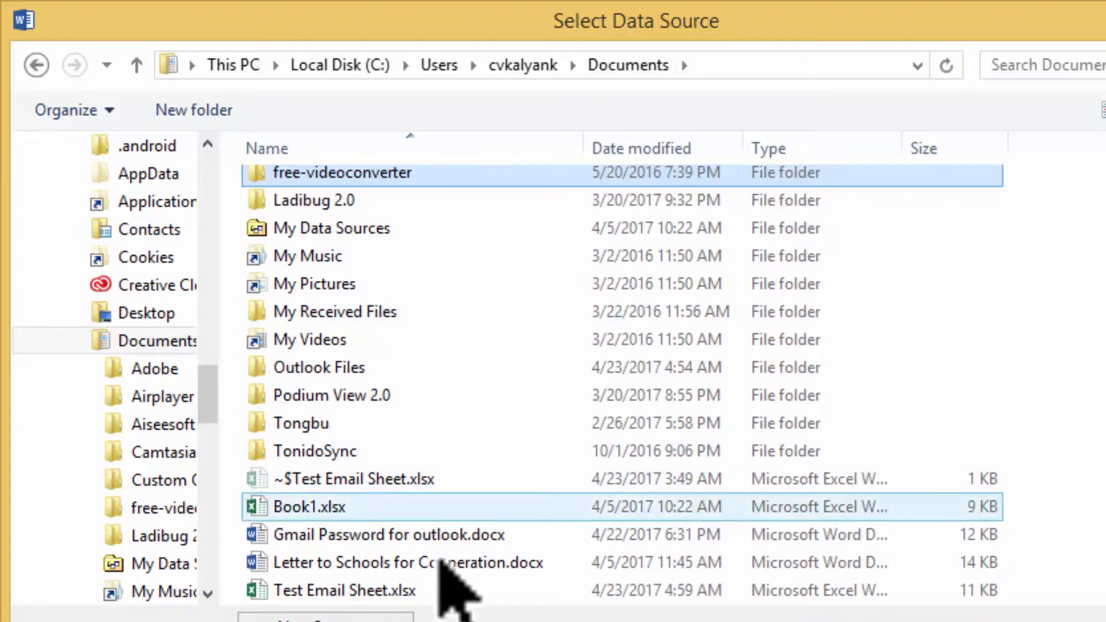
pyautogui.click(414, 599)
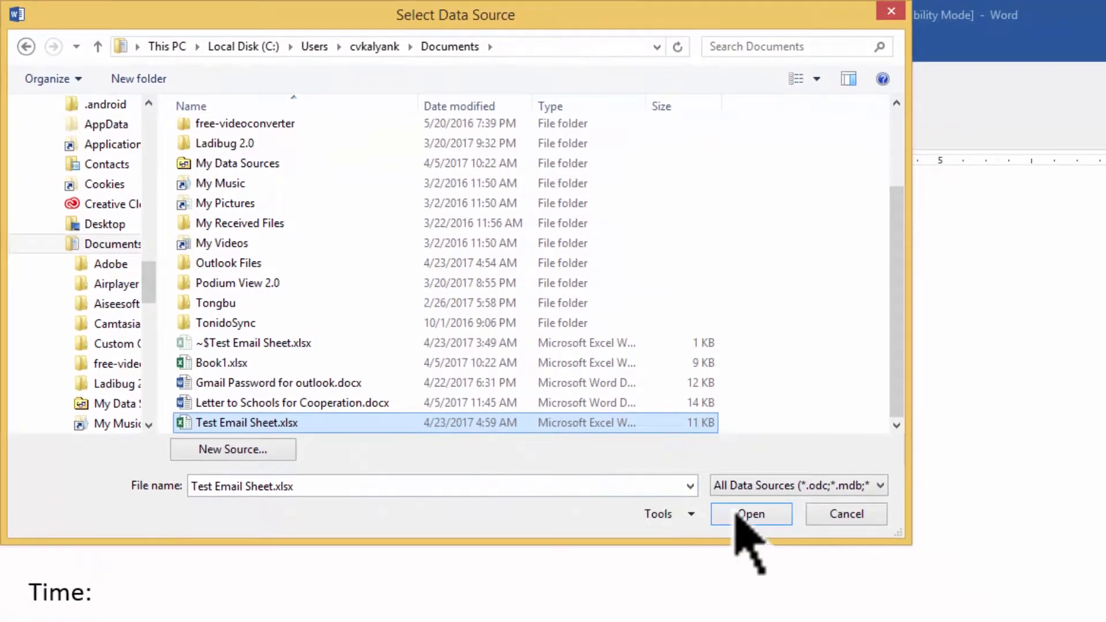
pyautogui.click(738, 515)
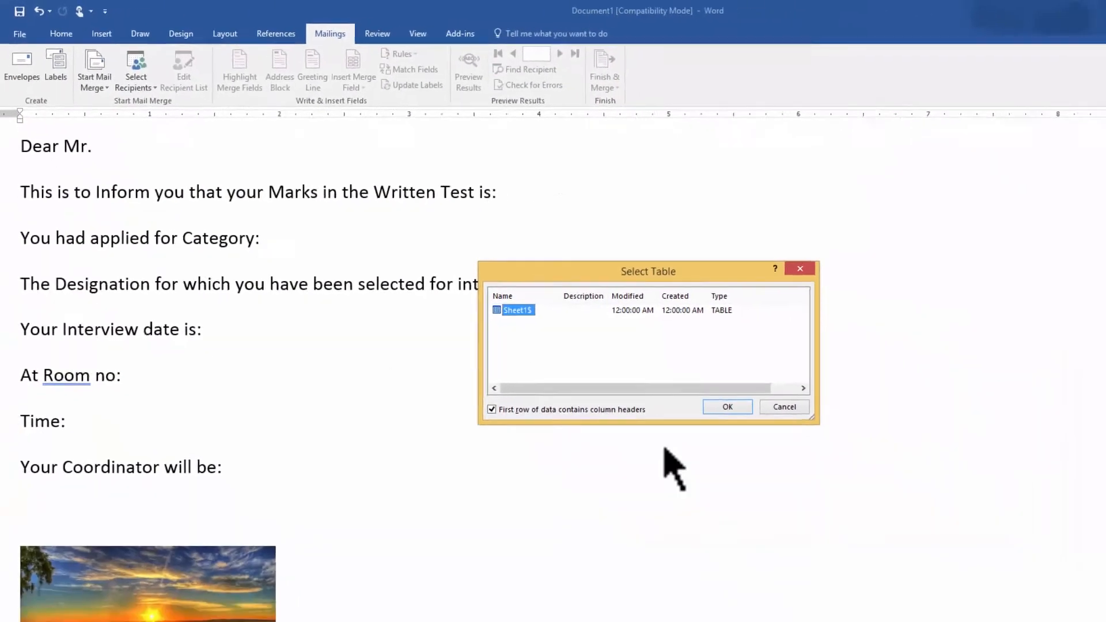
pyautogui.click(760, 610)
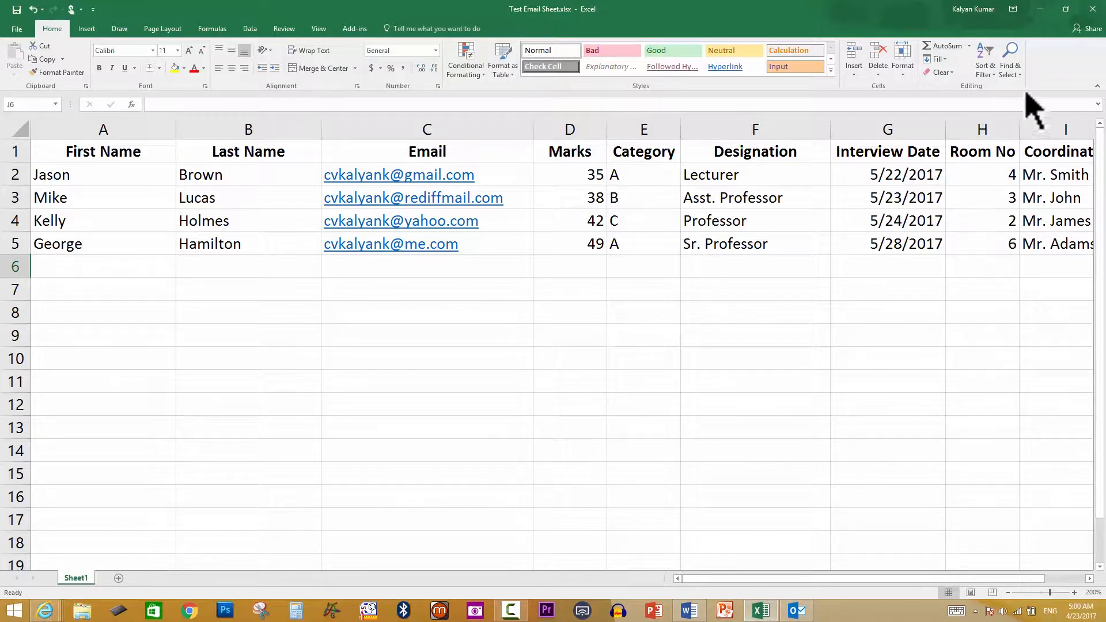
pyautogui.click(1040, 9)
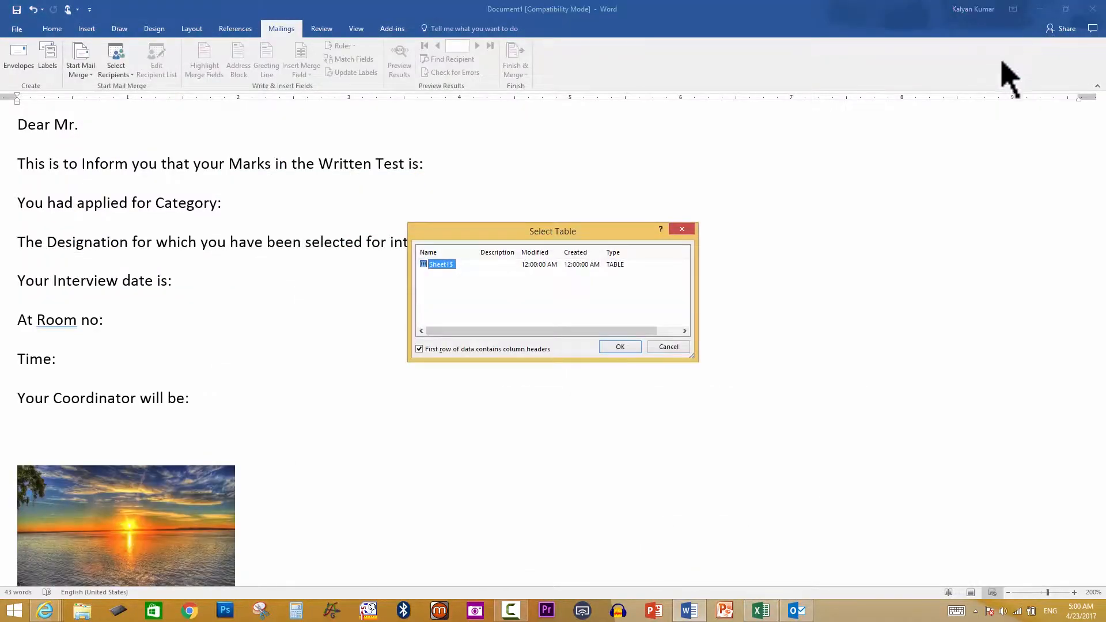
pyautogui.click(623, 351)
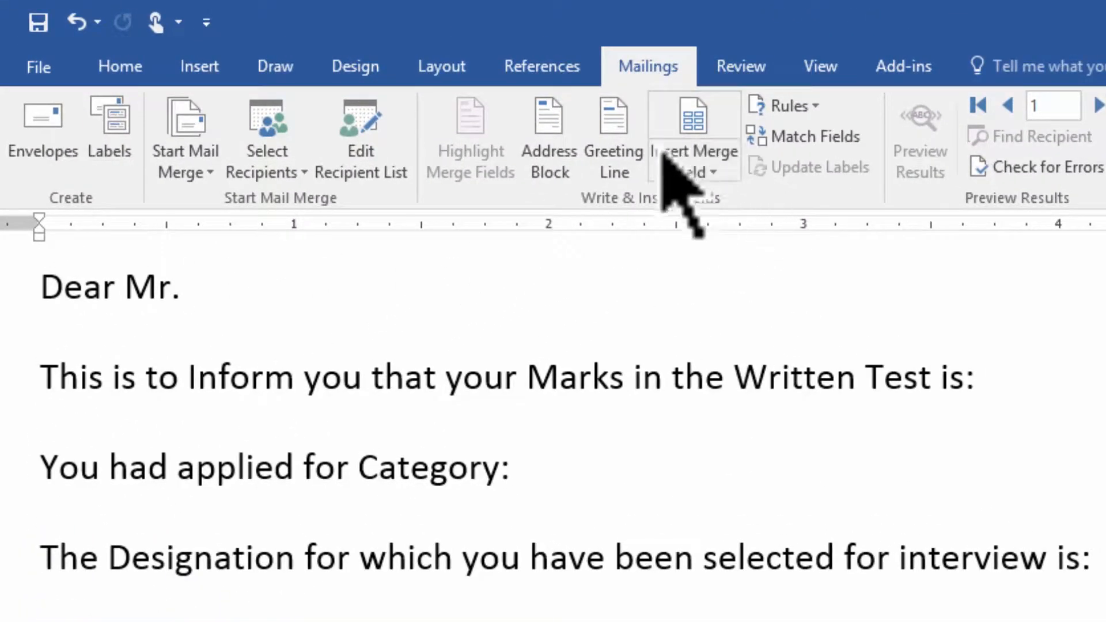
# Open Insert Merge Field to list First_Name, Last_Name, Email, Marks and the other columns
pyautogui.click(714, 173)
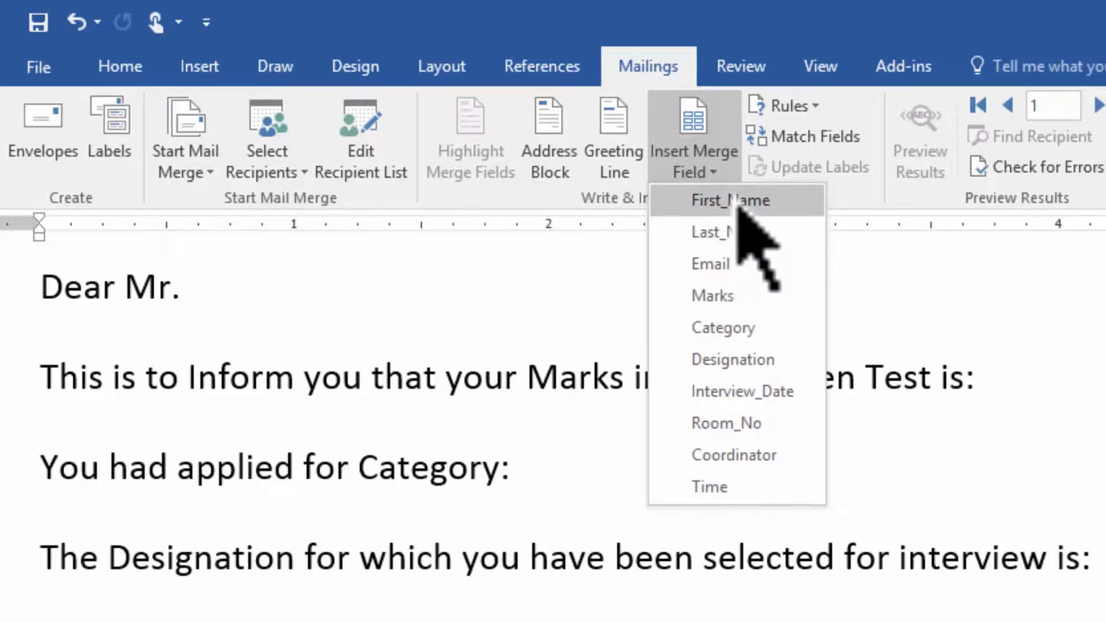
# Insert Last_Name after "Dear Mr.", then Marks, Category and Designation after their labels
pyautogui.click(747, 232)
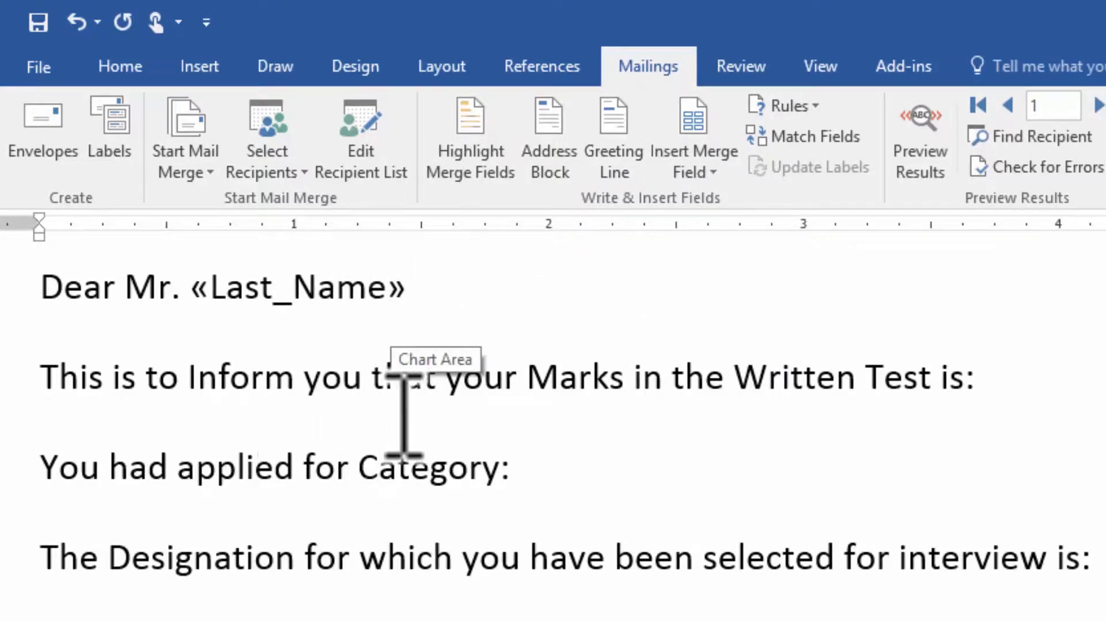
pyautogui.click(1035, 377)
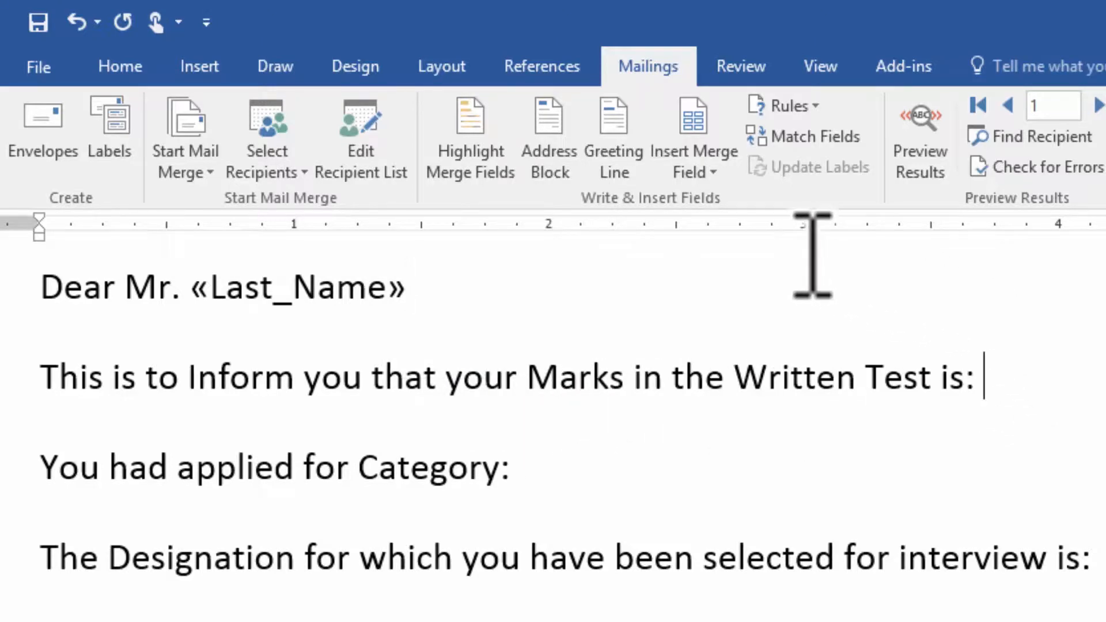
pyautogui.click(723, 173)
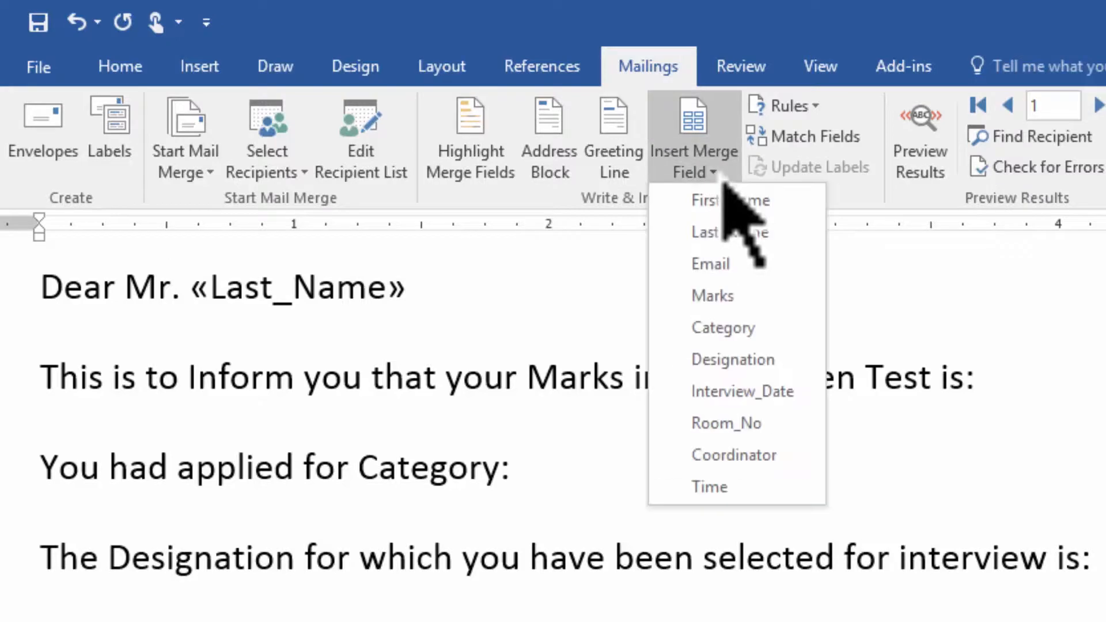
pyautogui.click(731, 297)
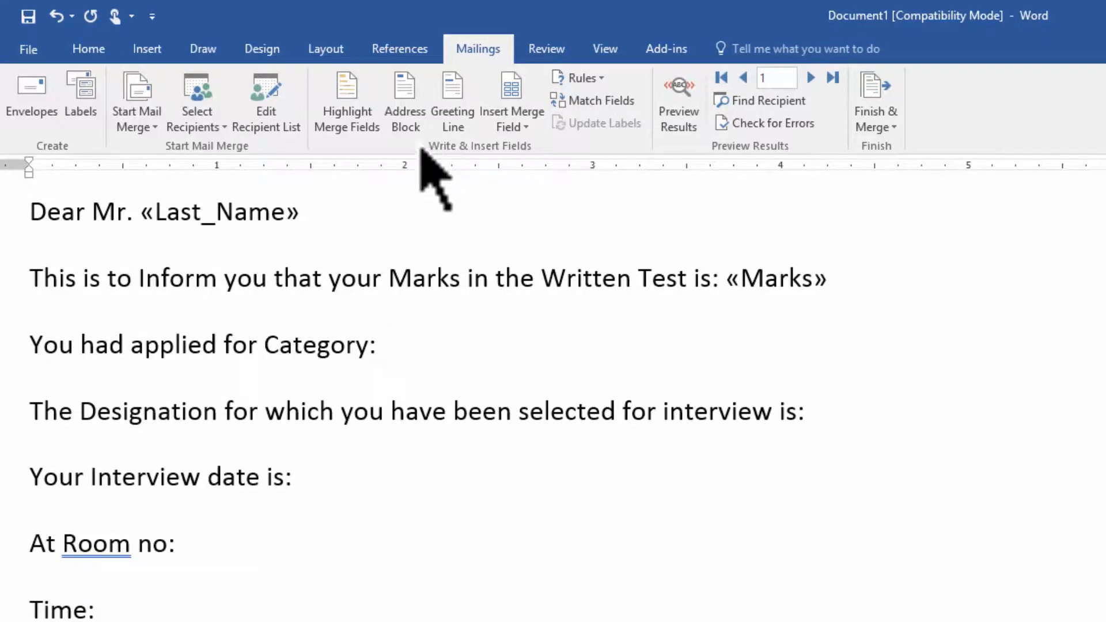
pyautogui.click(516, 127)
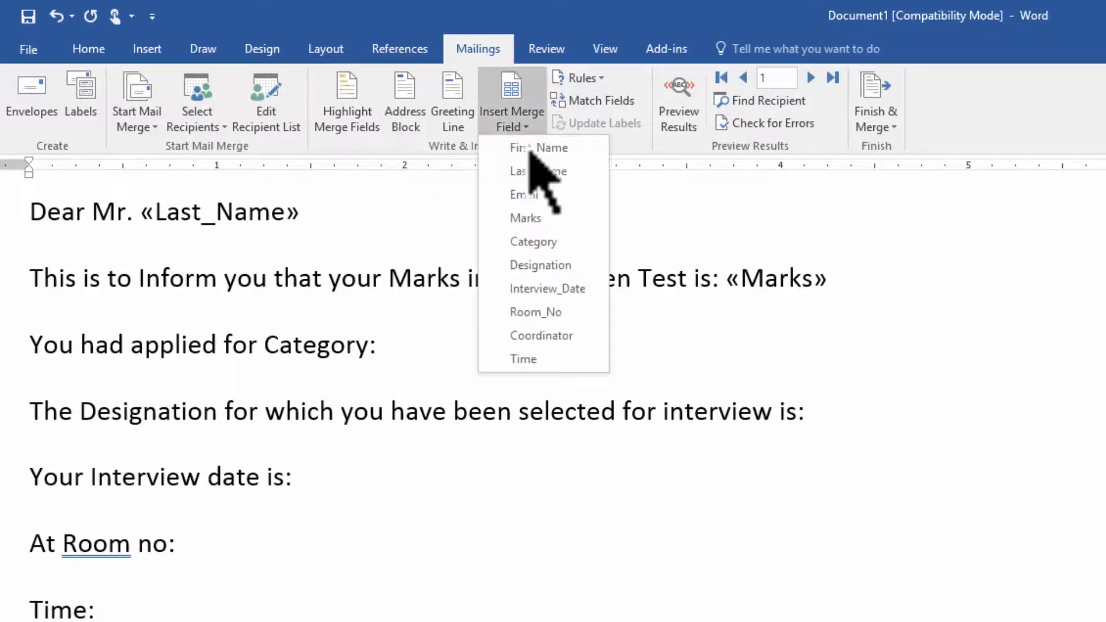
pyautogui.click(544, 243)
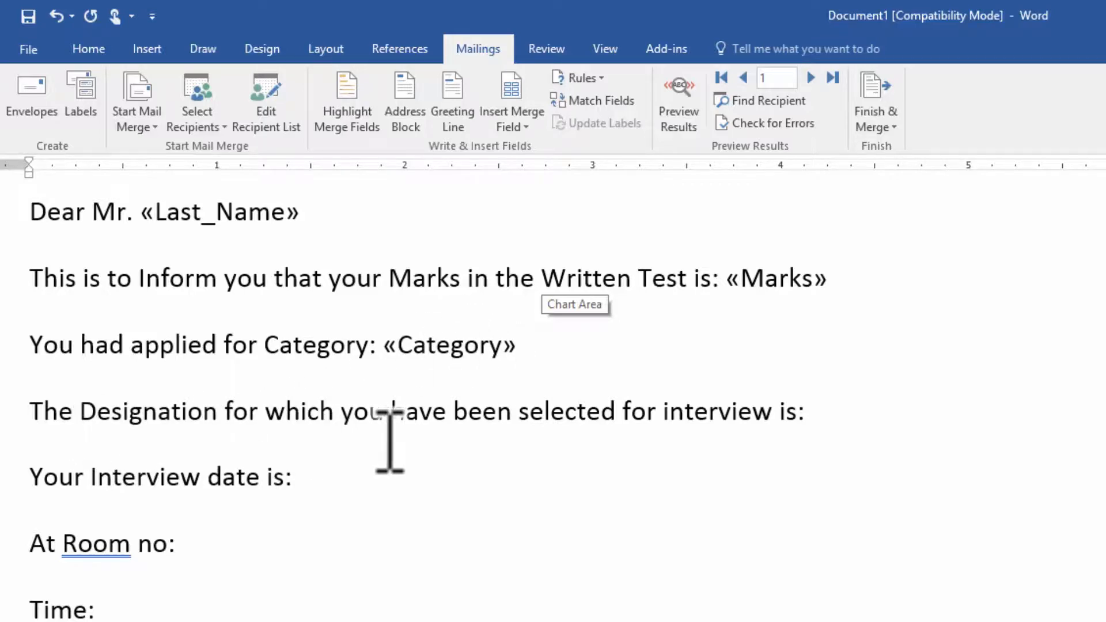
pyautogui.click(835, 412)
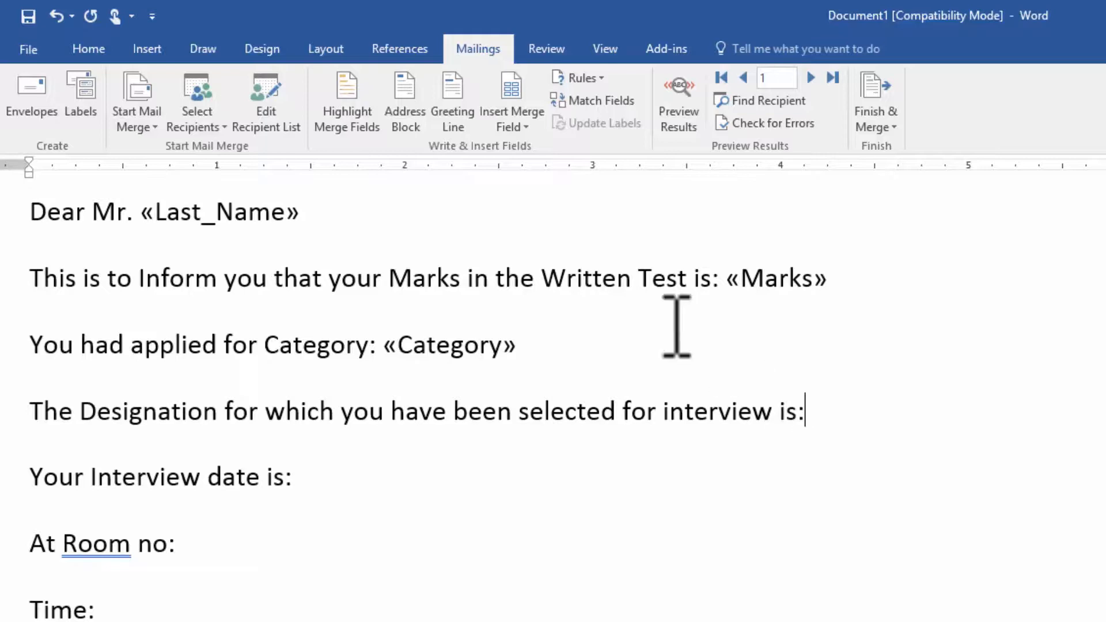
pyautogui.click(541, 132)
pyautogui.click(551, 266)
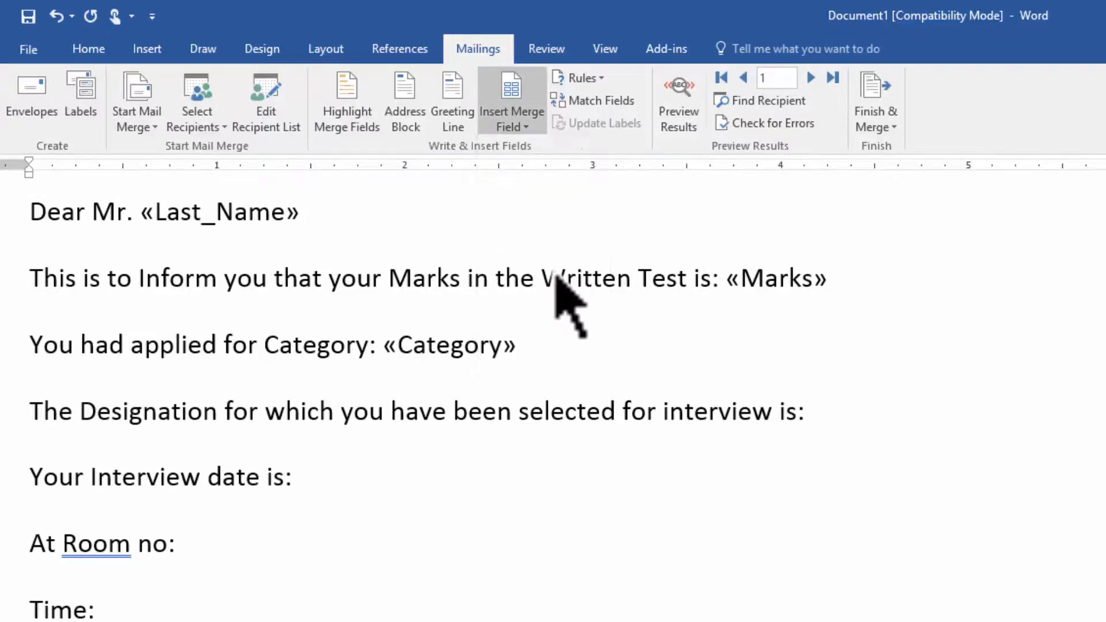
# Insert Interview_Date, Room_No, Time and Coordinator fields after their matching letter labels
pyautogui.click(314, 481)
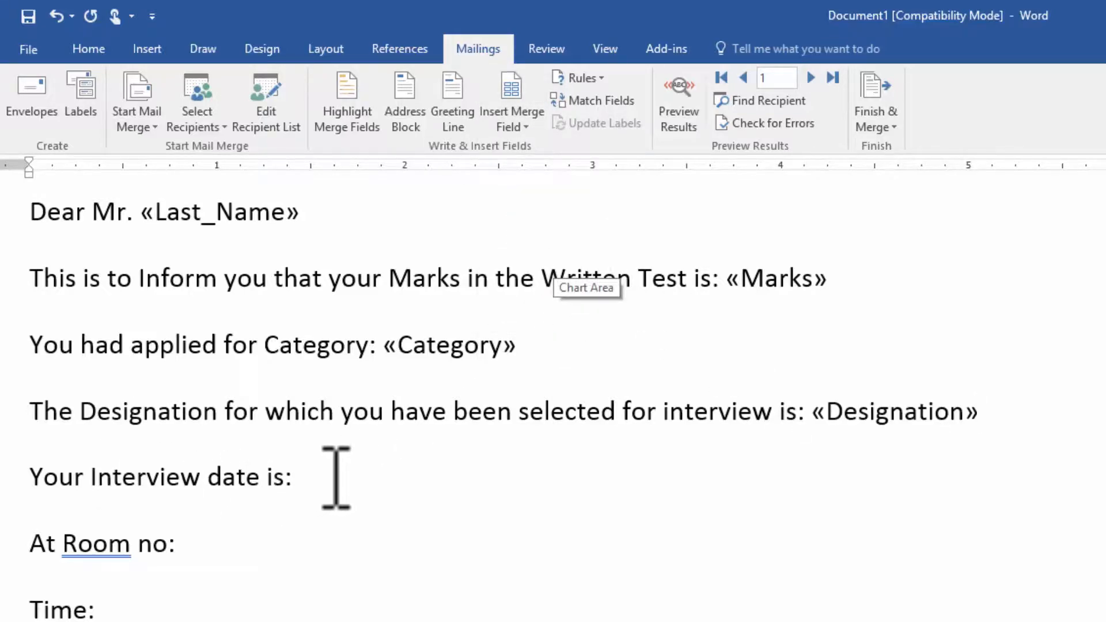
pyautogui.click(525, 127)
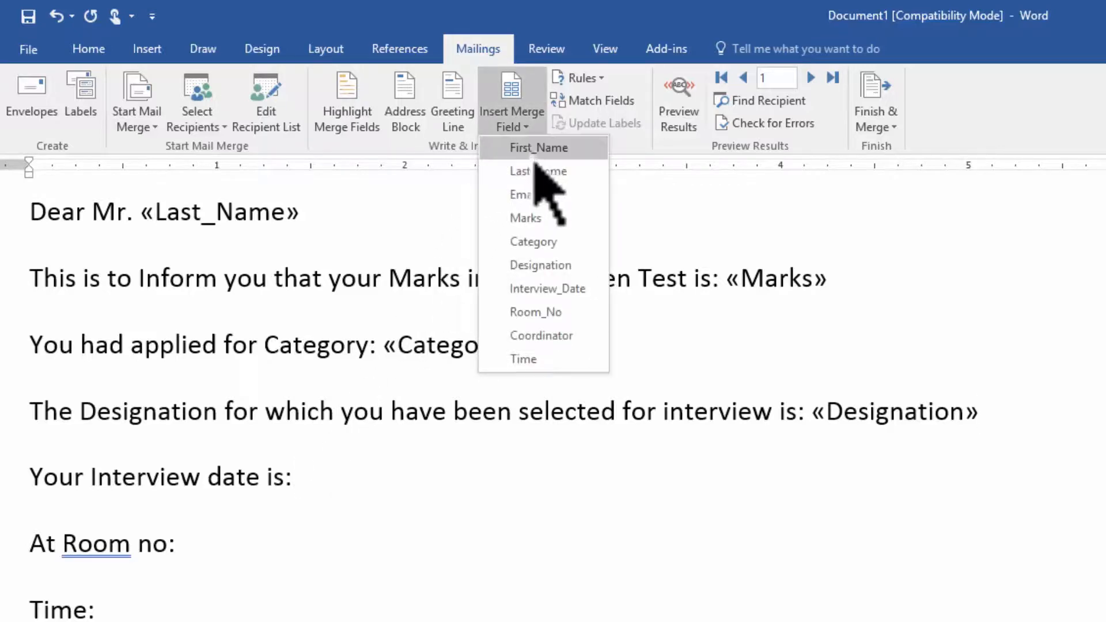
pyautogui.click(562, 291)
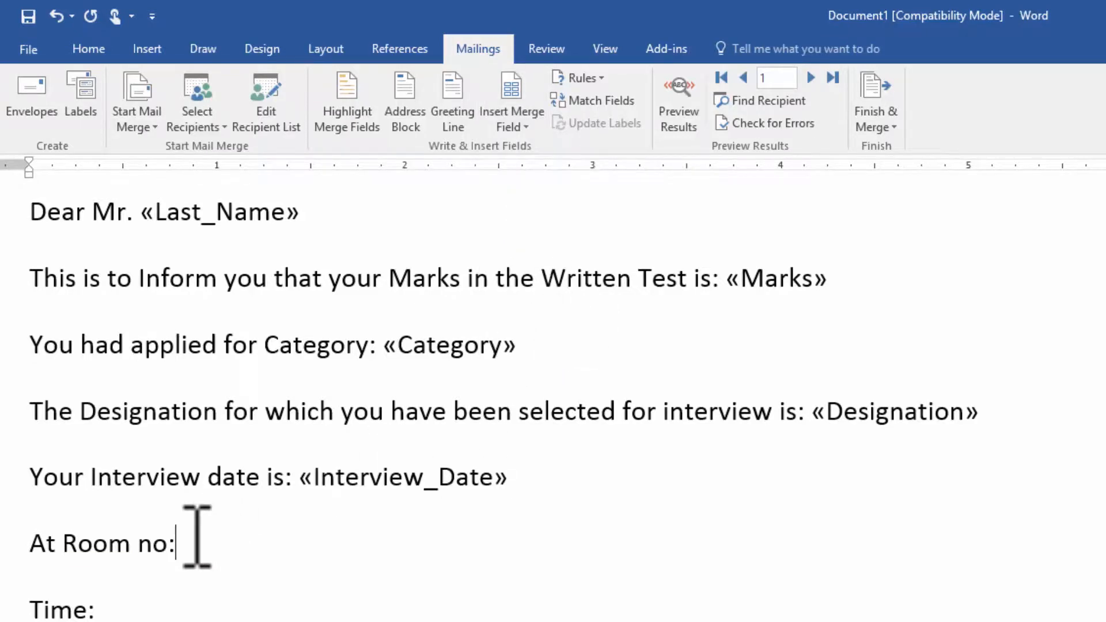
pyautogui.click(526, 136)
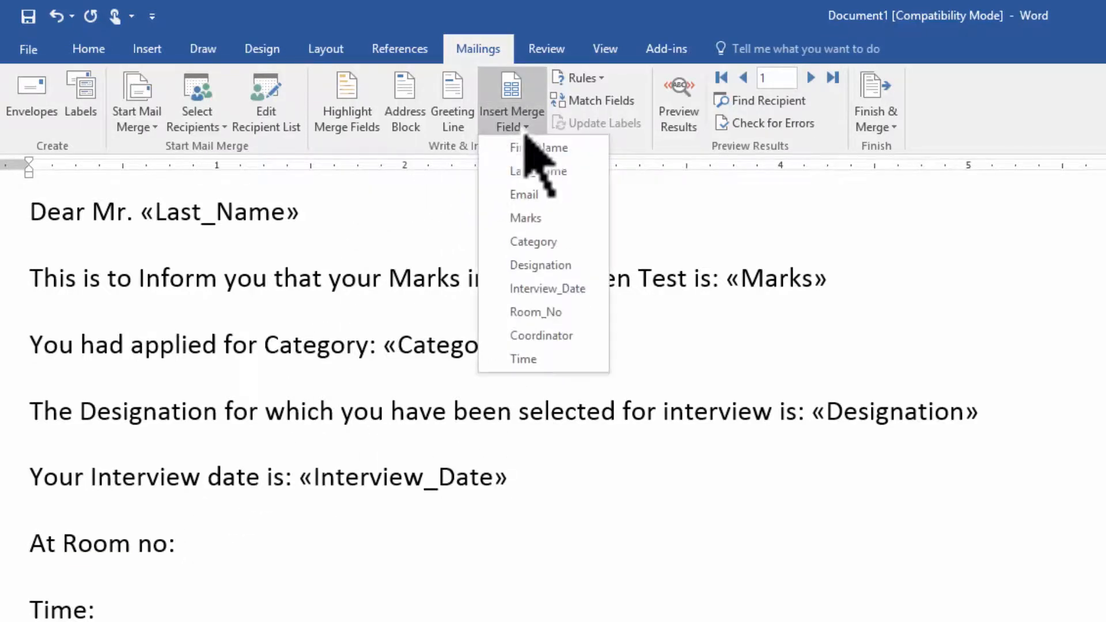
pyautogui.click(540, 314)
pyautogui.click(195, 608)
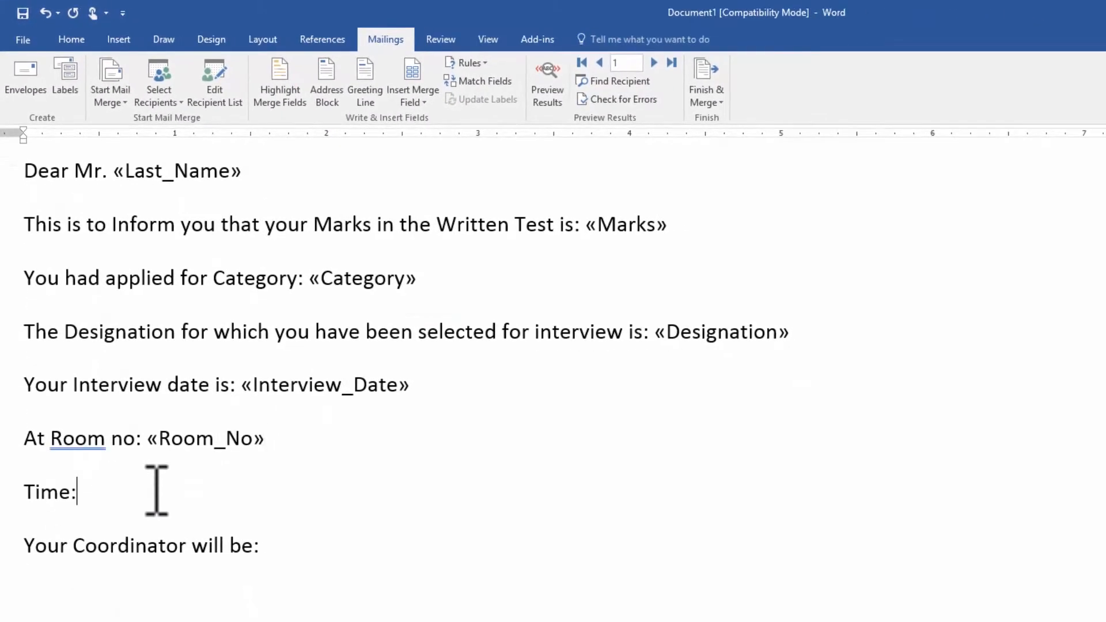
pyautogui.click(425, 107)
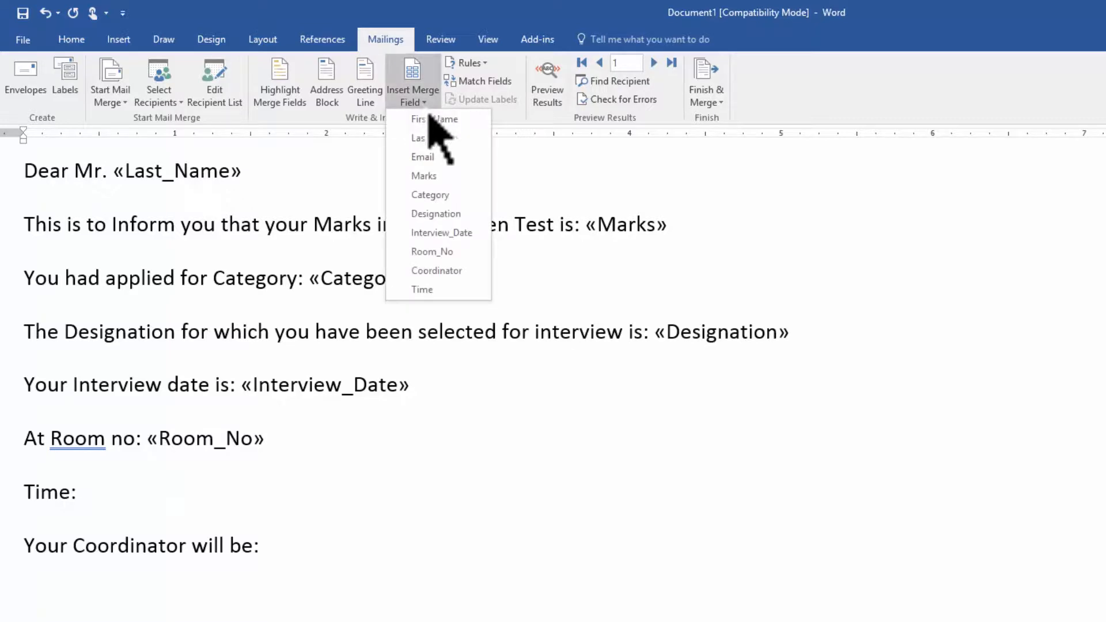
pyautogui.click(426, 289)
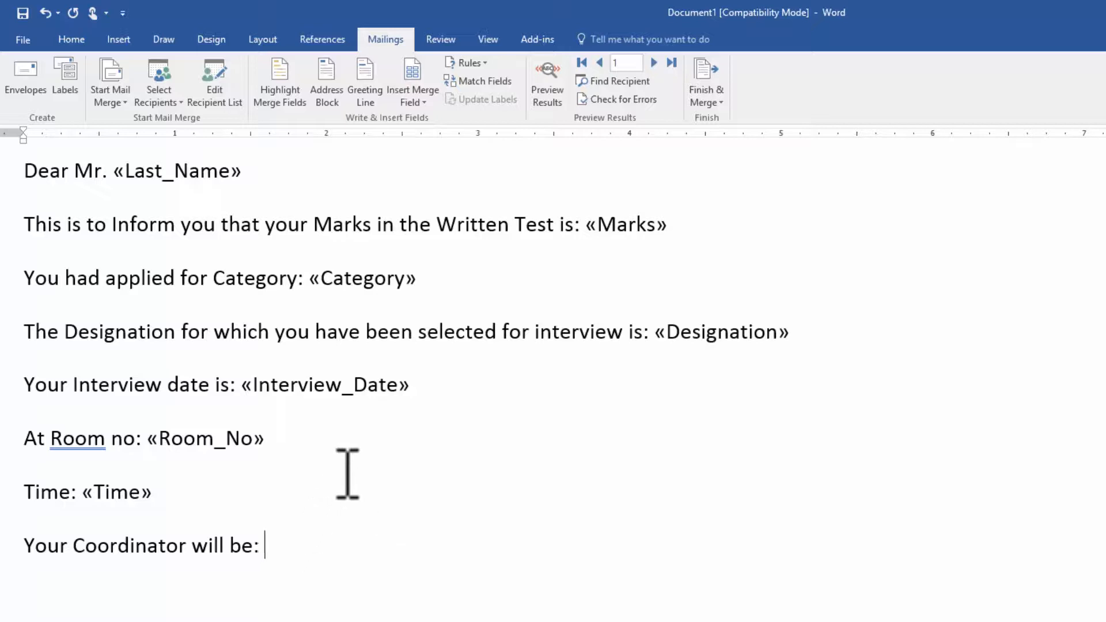
pyautogui.click(435, 108)
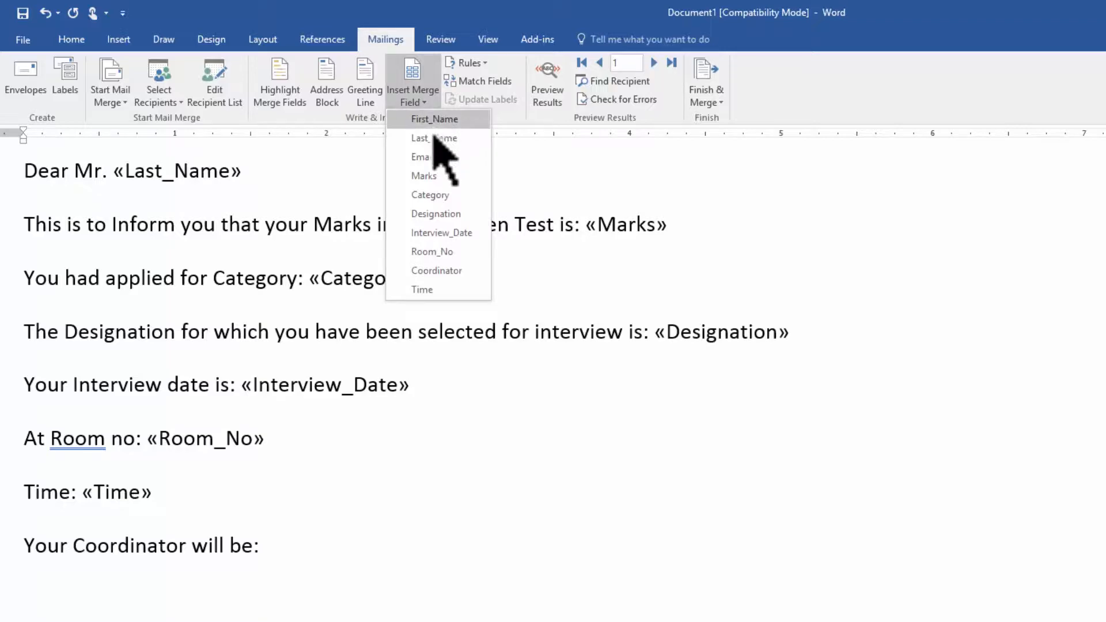
pyautogui.click(448, 271)
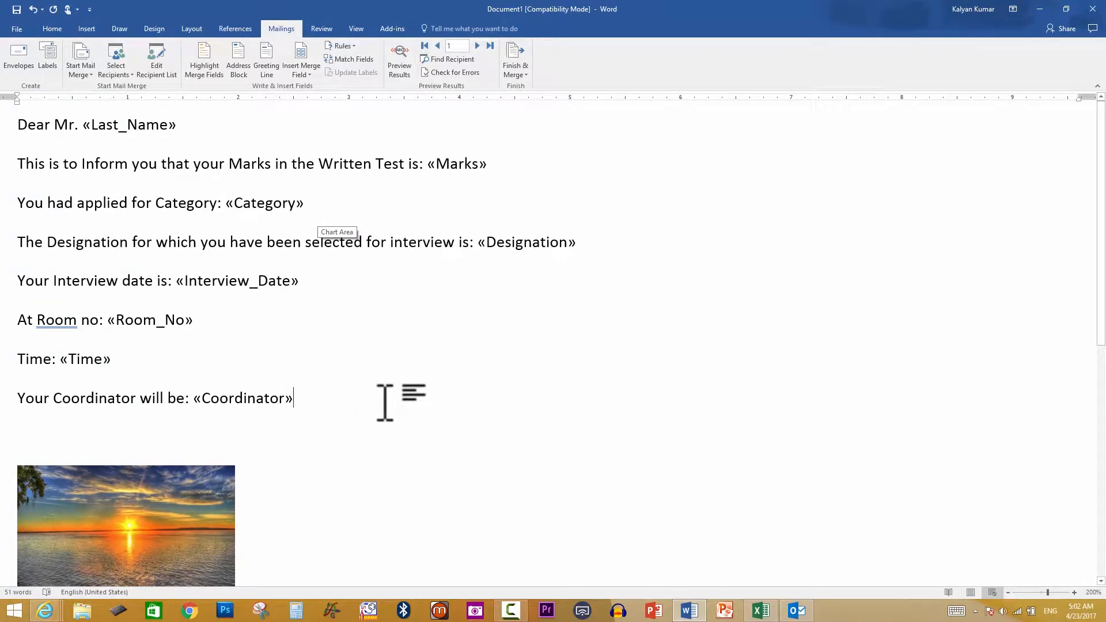
# Below the coordinator line, type "Your name Tag would Read as:" and insert First_Name
pyautogui.press('Return')
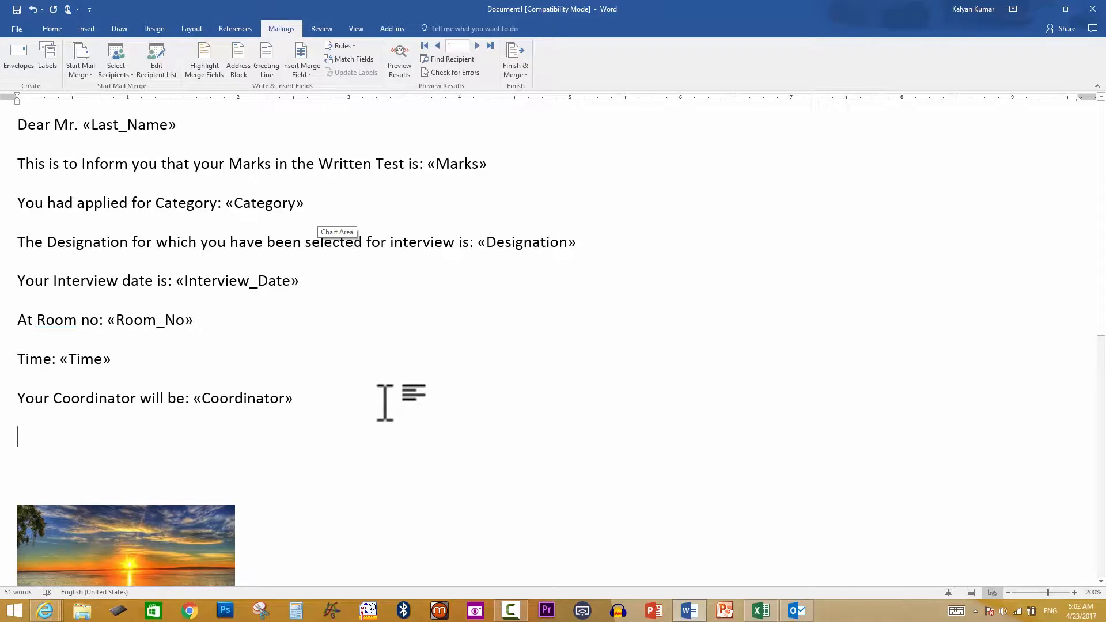
pyautogui.write('Your name Tag would Read as:')
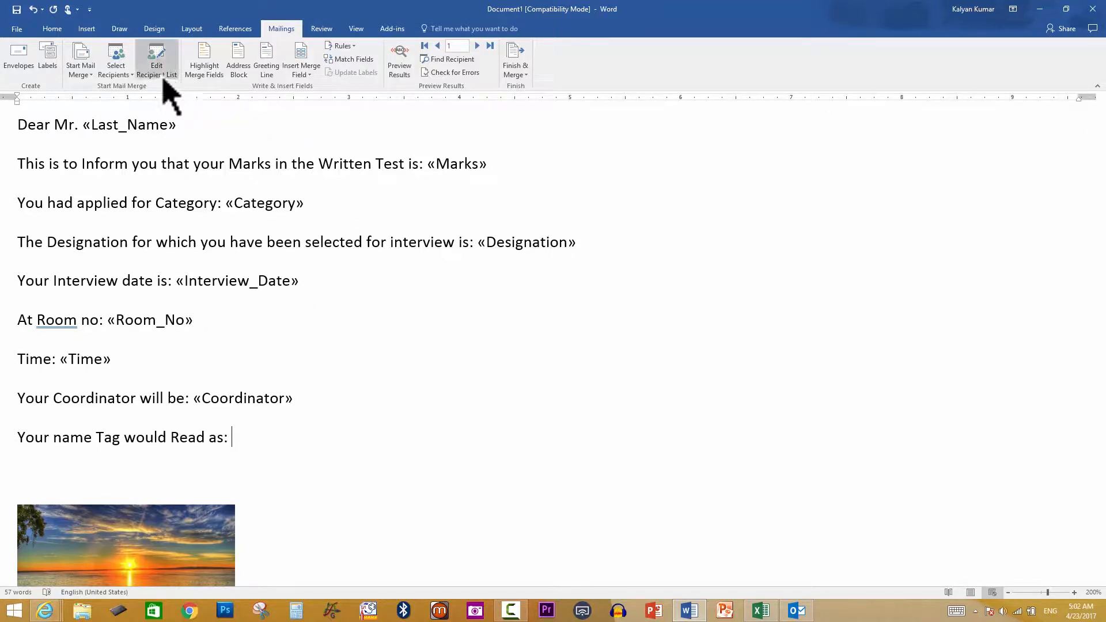
pyautogui.click(306, 77)
pyautogui.click(320, 87)
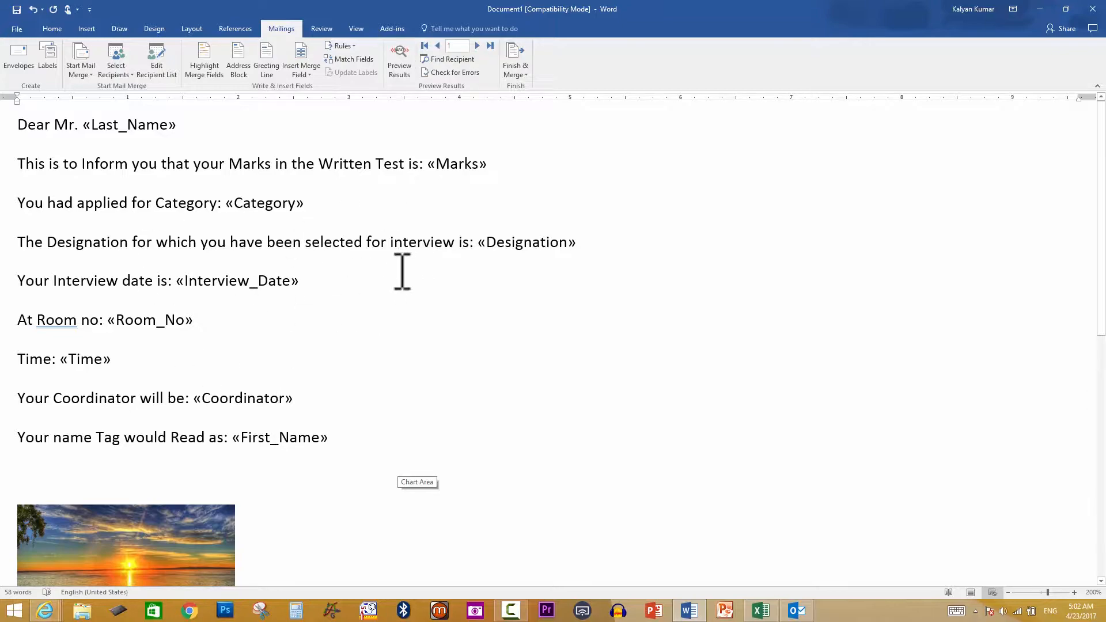
# Preview the letter with the first applicant's values, then bring up the applicant spreadsheet in Excel
pyautogui.click(395, 70)
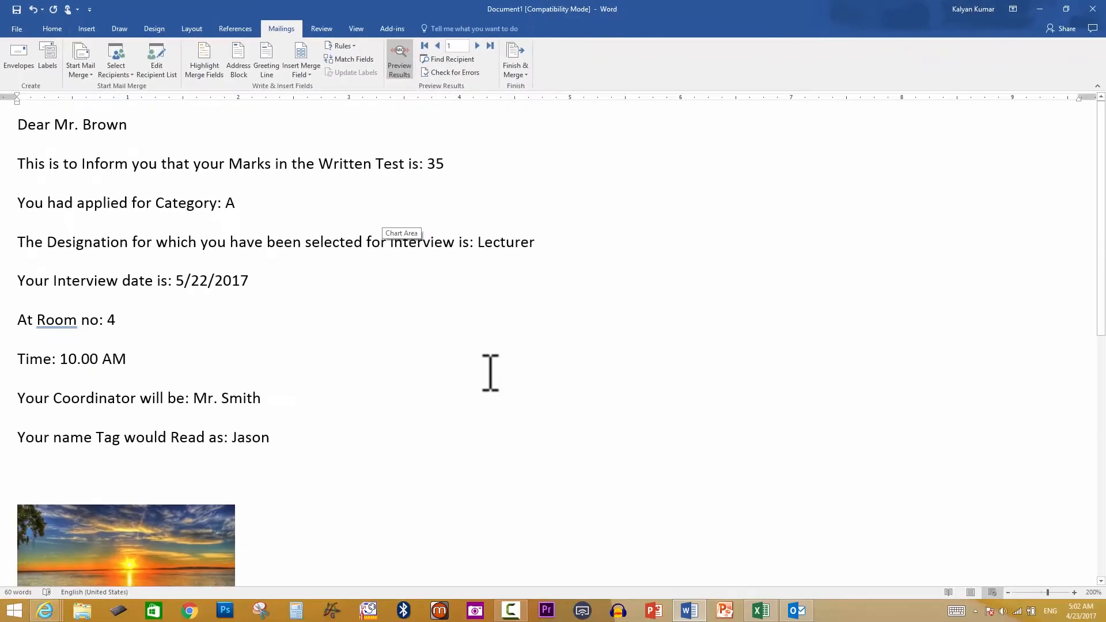
pyautogui.click(761, 611)
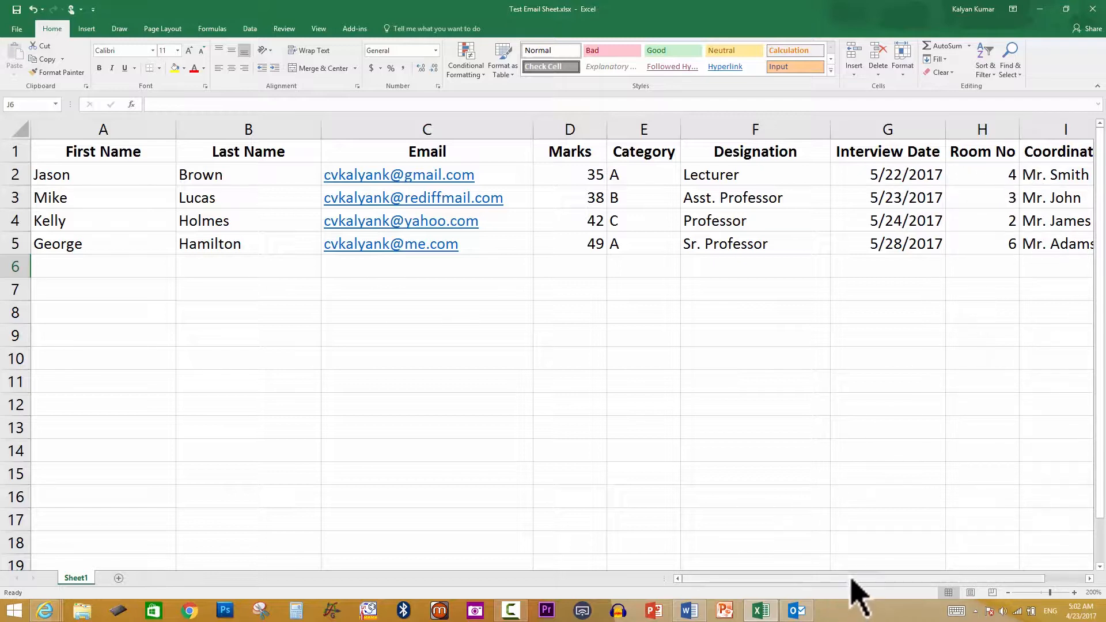
# Scroll the applicant sheet to column J (Coordinator, Time), then return to the Word letter
pyautogui.moveTo(851, 580); pyautogui.dragTo(941, 575)
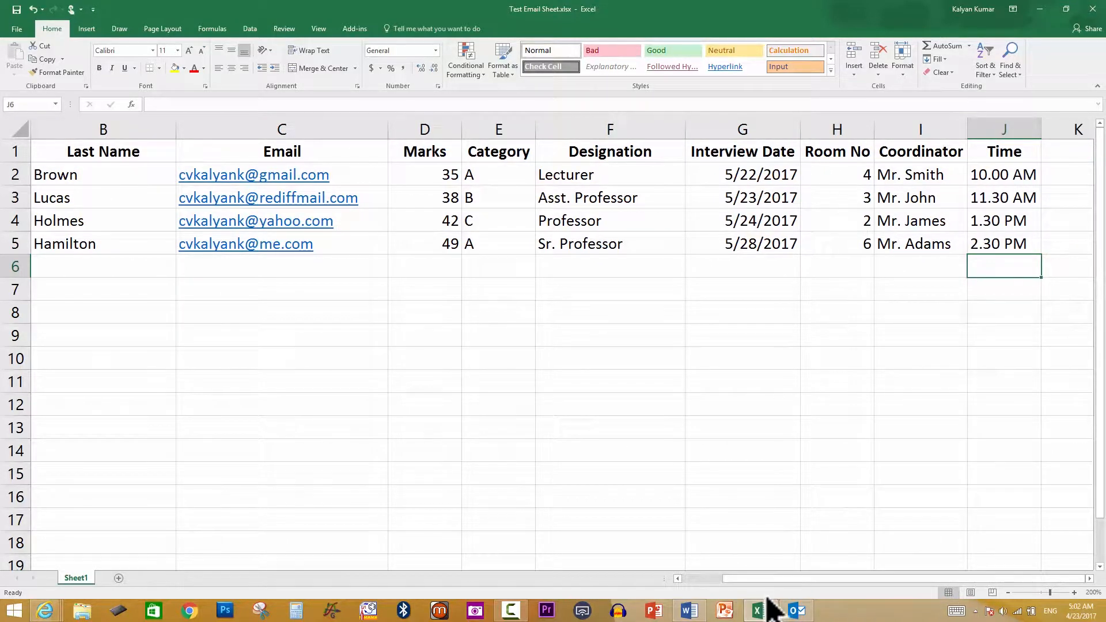
pyautogui.click(689, 612)
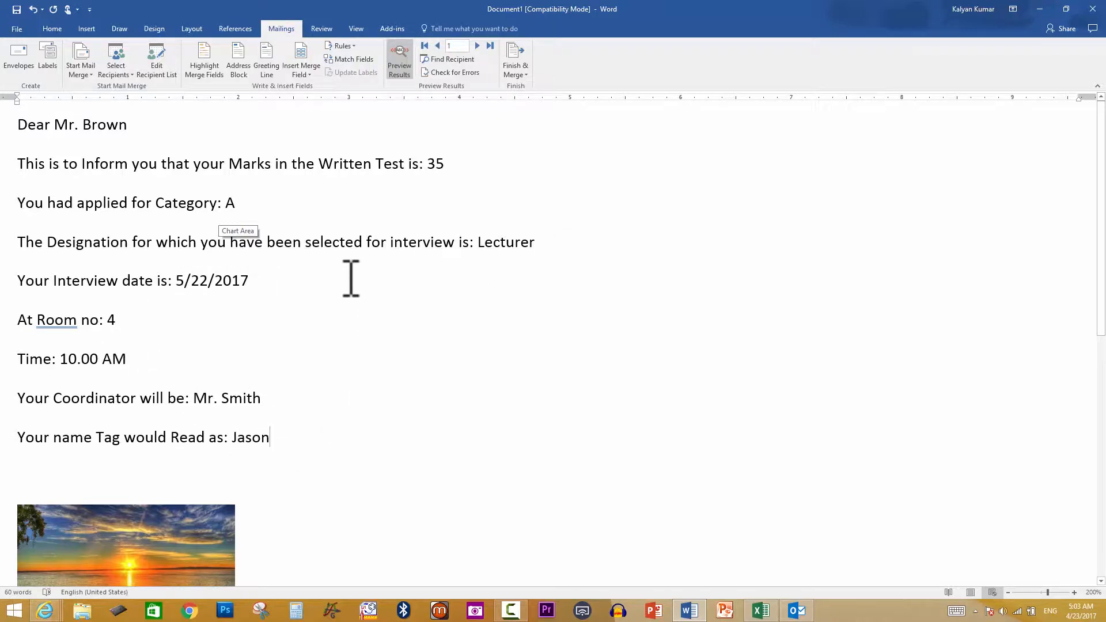
# Turn off the preview to show merge fields, then bring up the Finish & Merge options
pyautogui.click(399, 63)
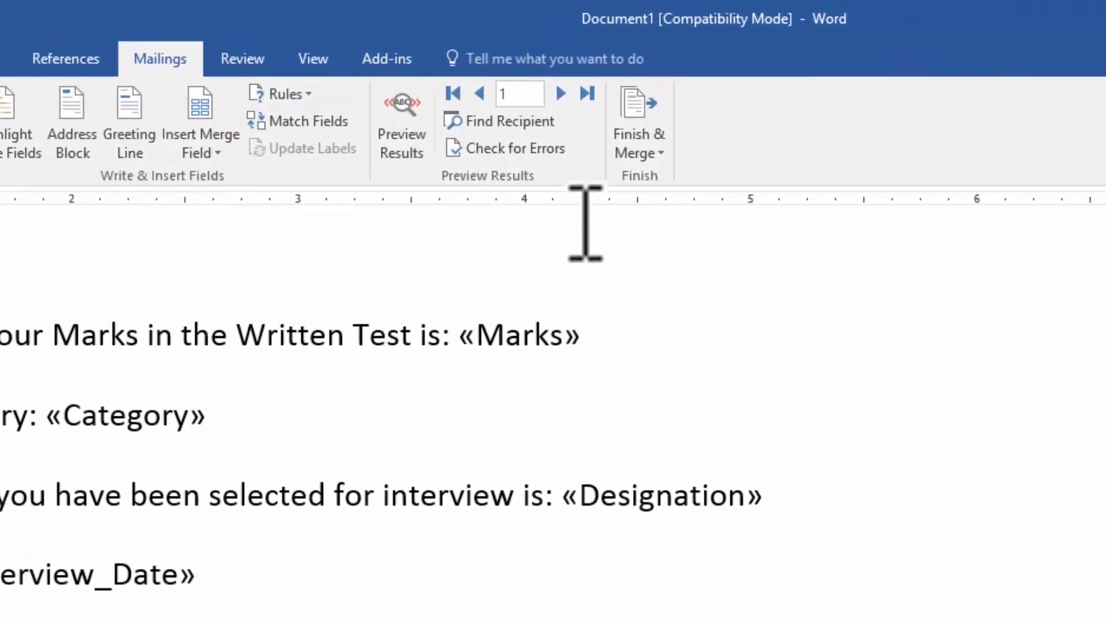
pyautogui.click(657, 163)
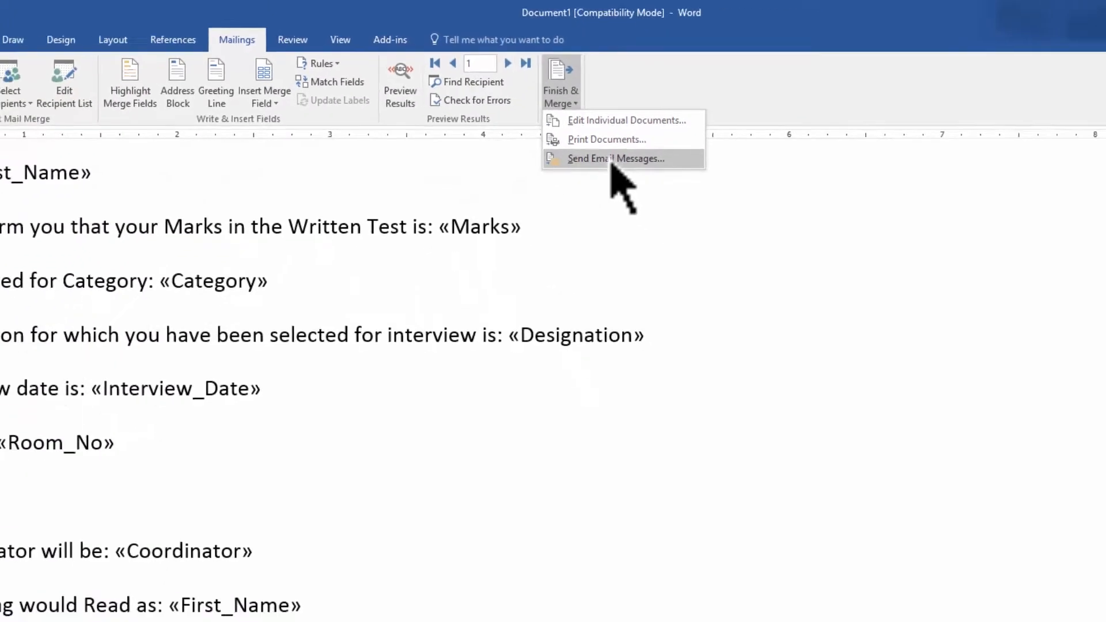
# Start Send Email Messages to the Email field with subject 'Interview Deatails'
pyautogui.click(715, 241)
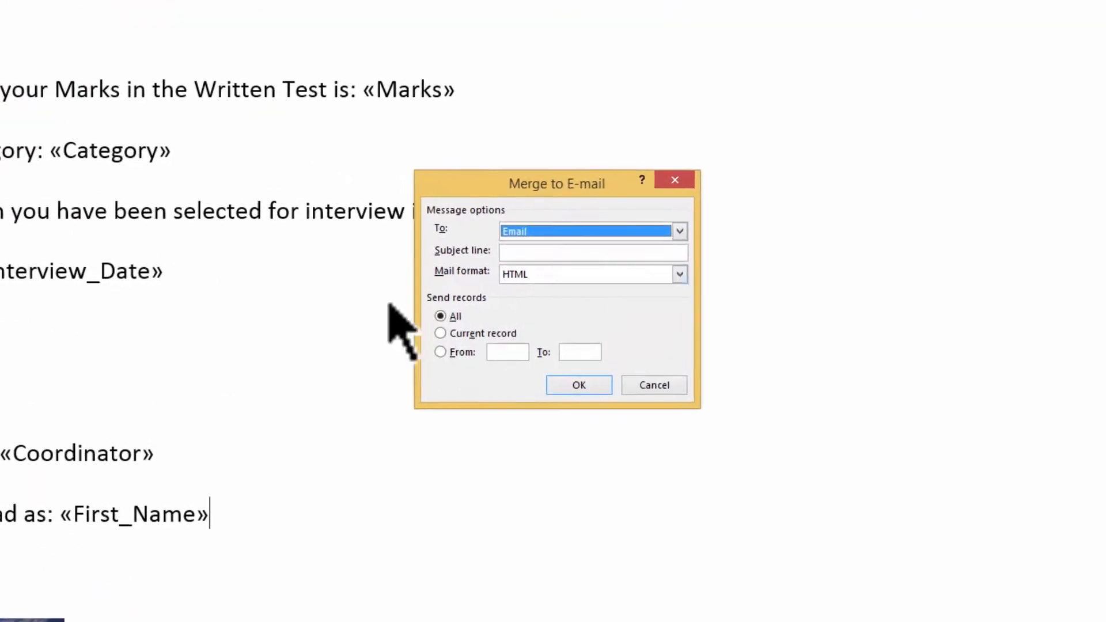
pyautogui.click(545, 242)
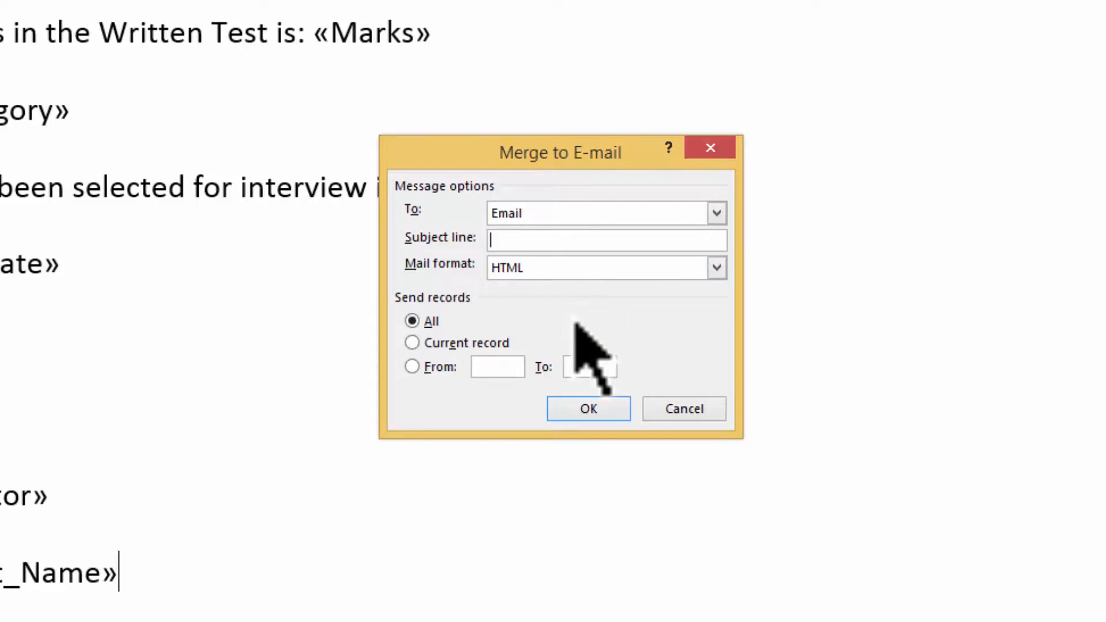
pyautogui.write('Interview Deatisl')
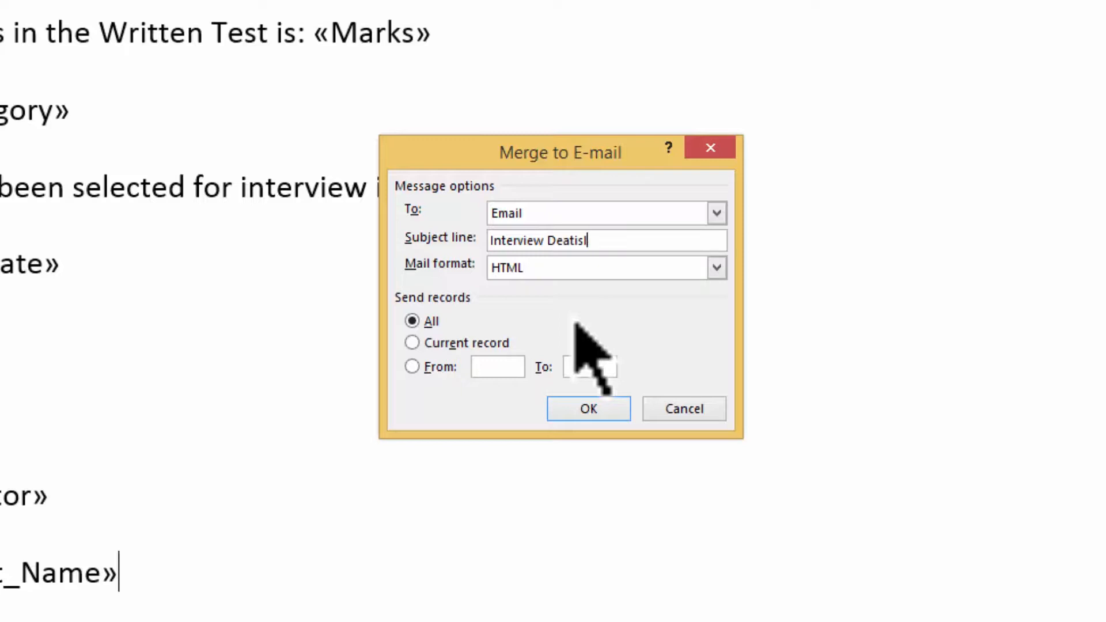
pyautogui.press('BackSpace')
pyautogui.press('BackSpace')
pyautogui.press('BackSpace')
pyautogui.write('ails')
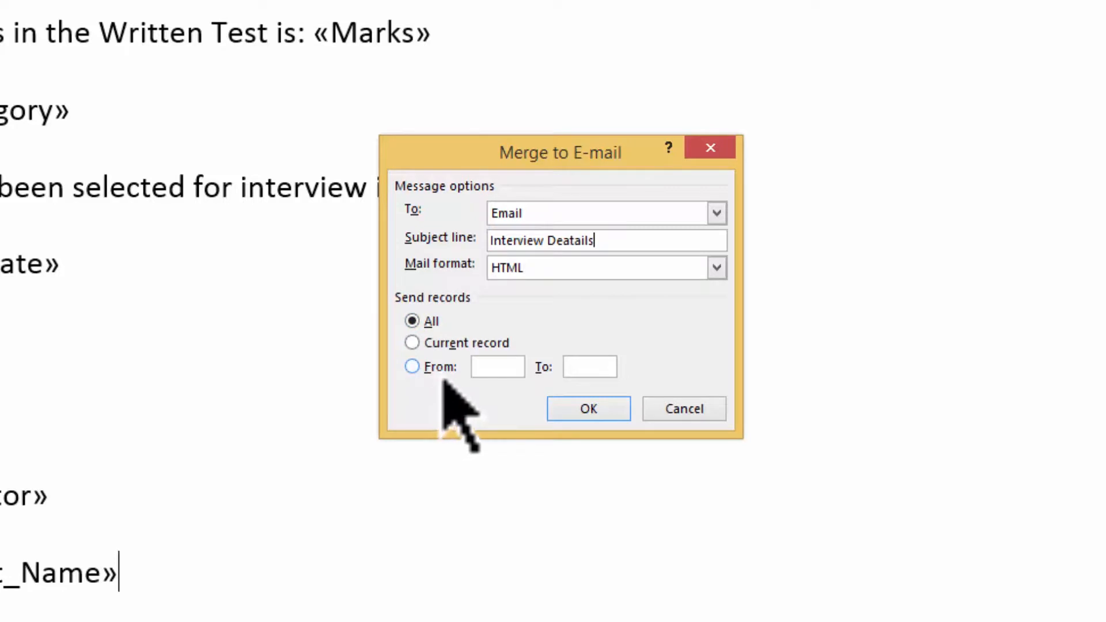
# Set the e-mail merge to send all records and confirm it to run the merge
pyautogui.click(440, 369)
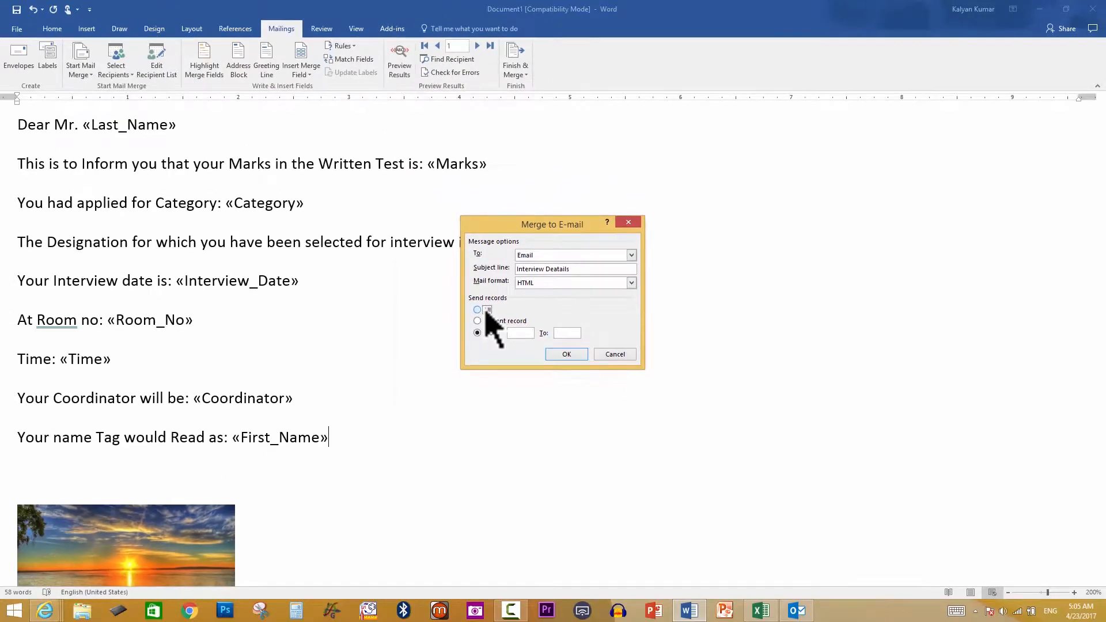
pyautogui.click(431, 321)
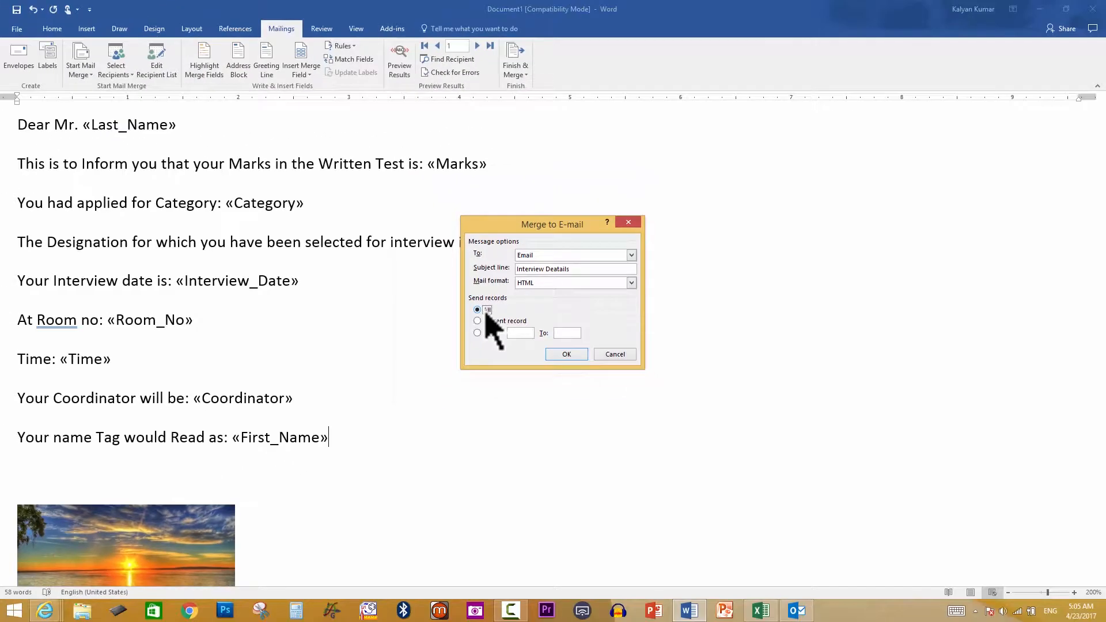
pyautogui.click(578, 356)
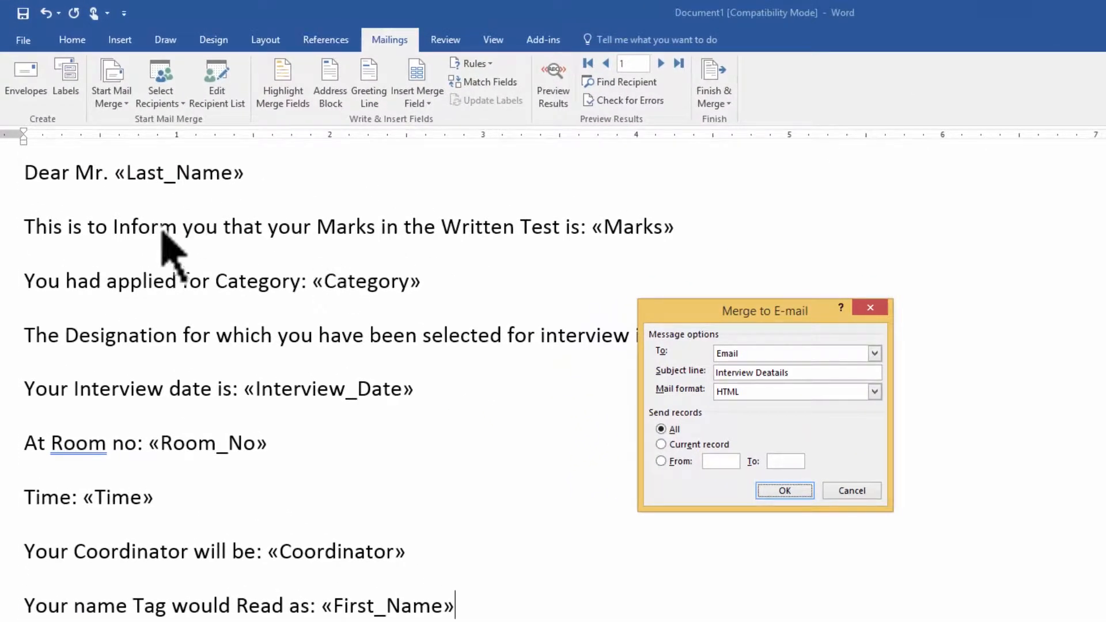
pyautogui.click(805, 494)
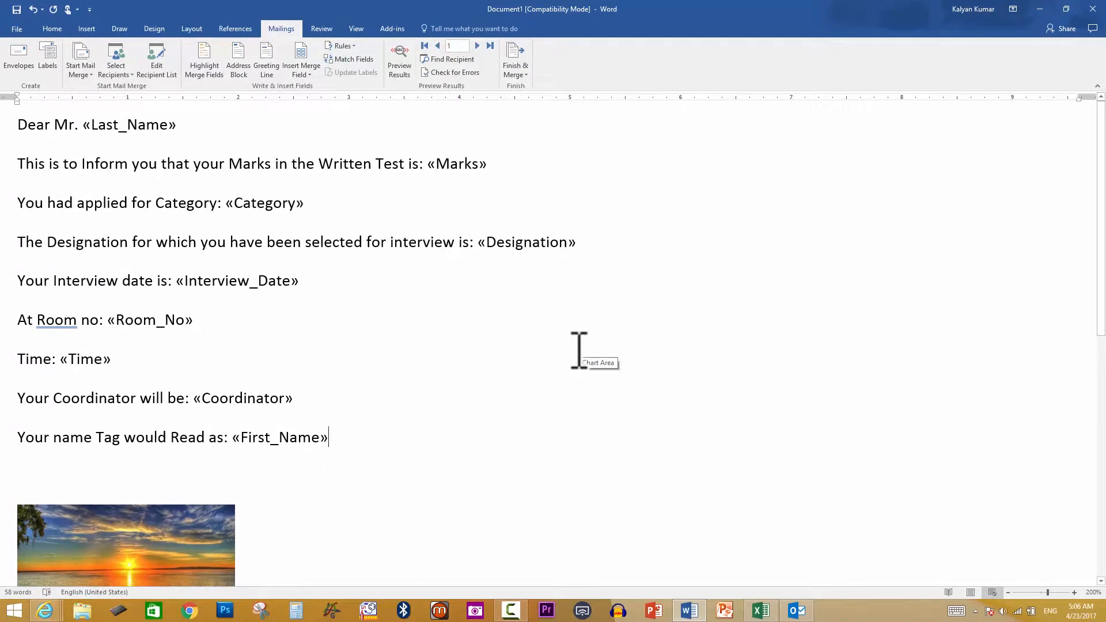
pyautogui.click(796, 614)
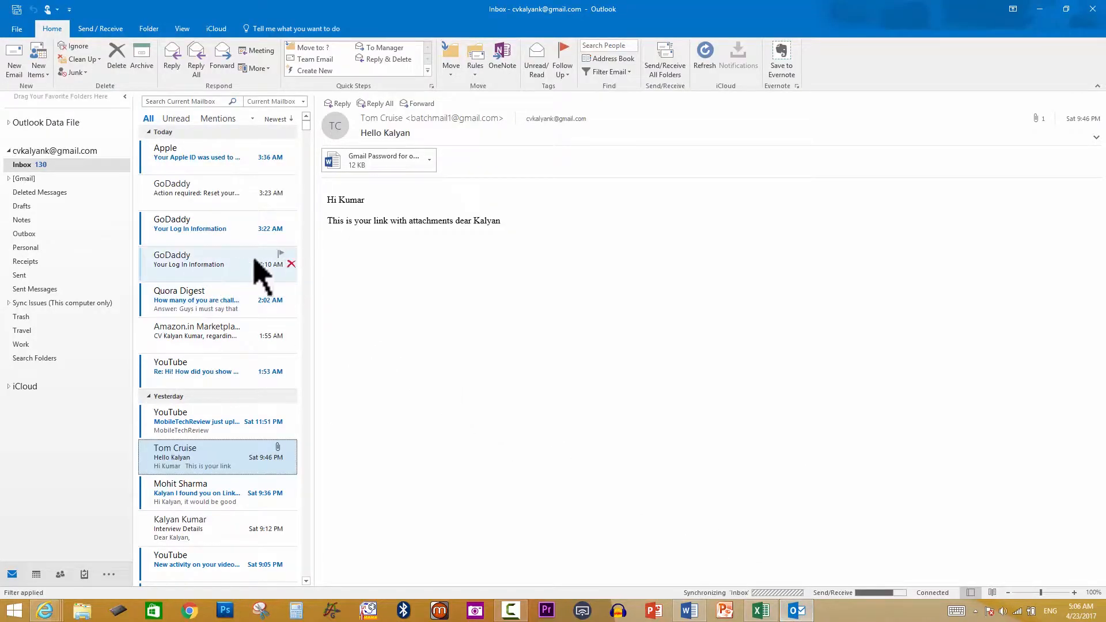
pyautogui.scroll(-1, 251, 261)
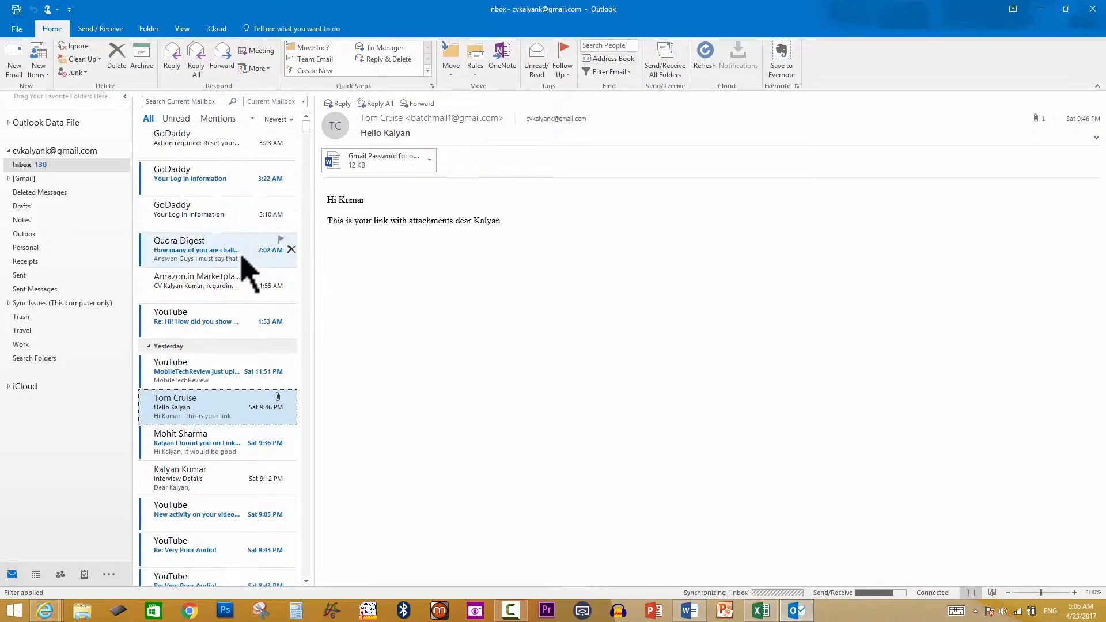
pyautogui.scroll(1, 251, 261)
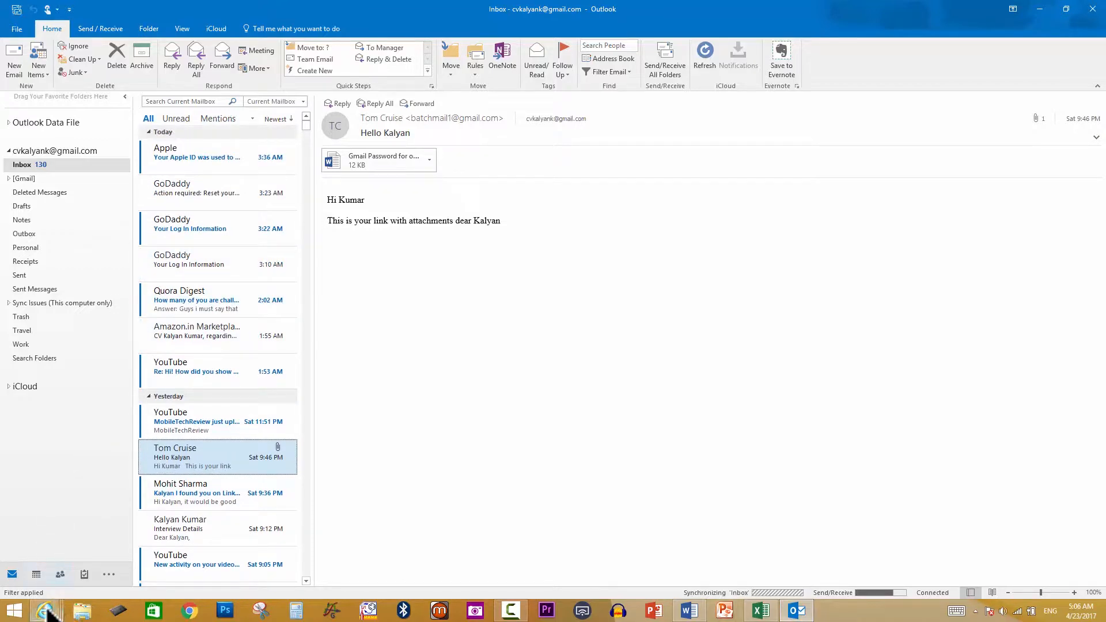
# Refresh the Yahoo Mail inbox, then move to the Gmail inbox
pyautogui.moveTo(46, 612)
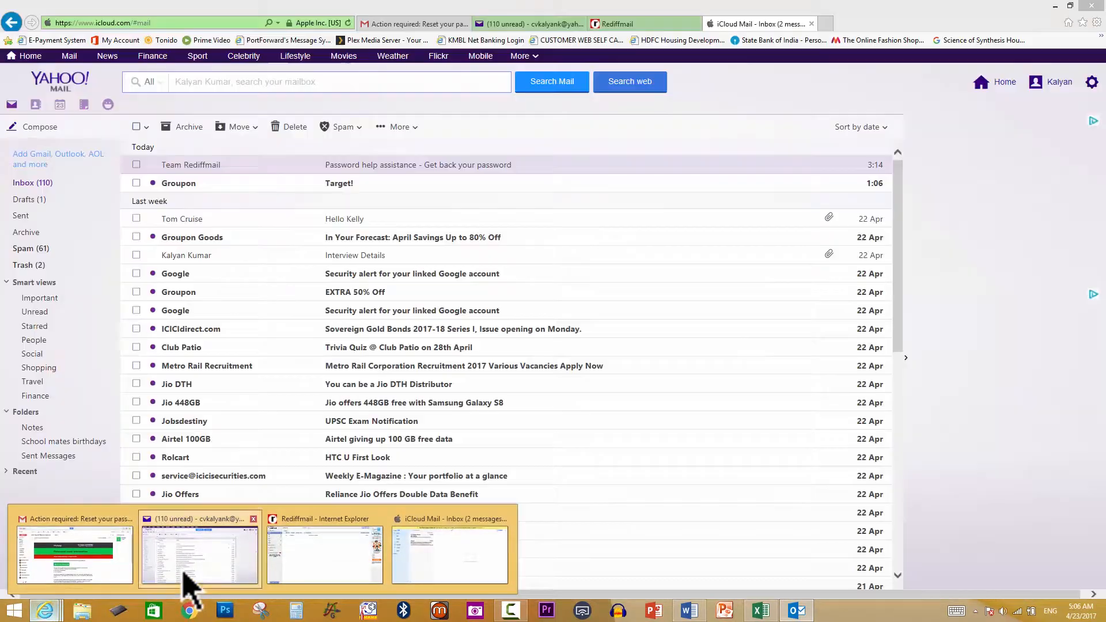
pyautogui.click(183, 573)
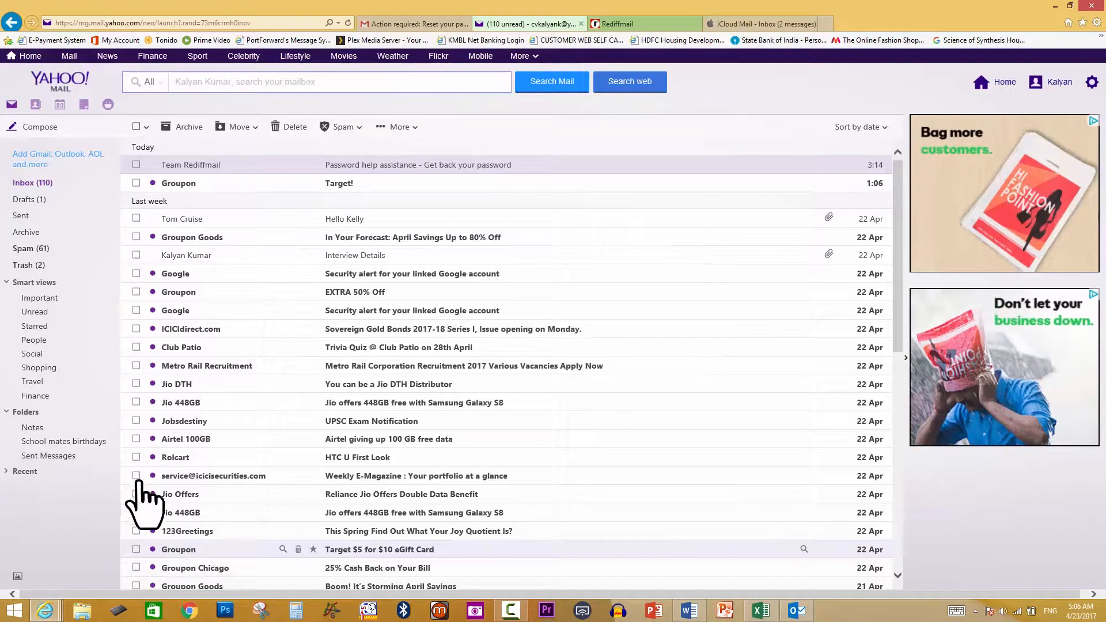
pyautogui.click(30, 183)
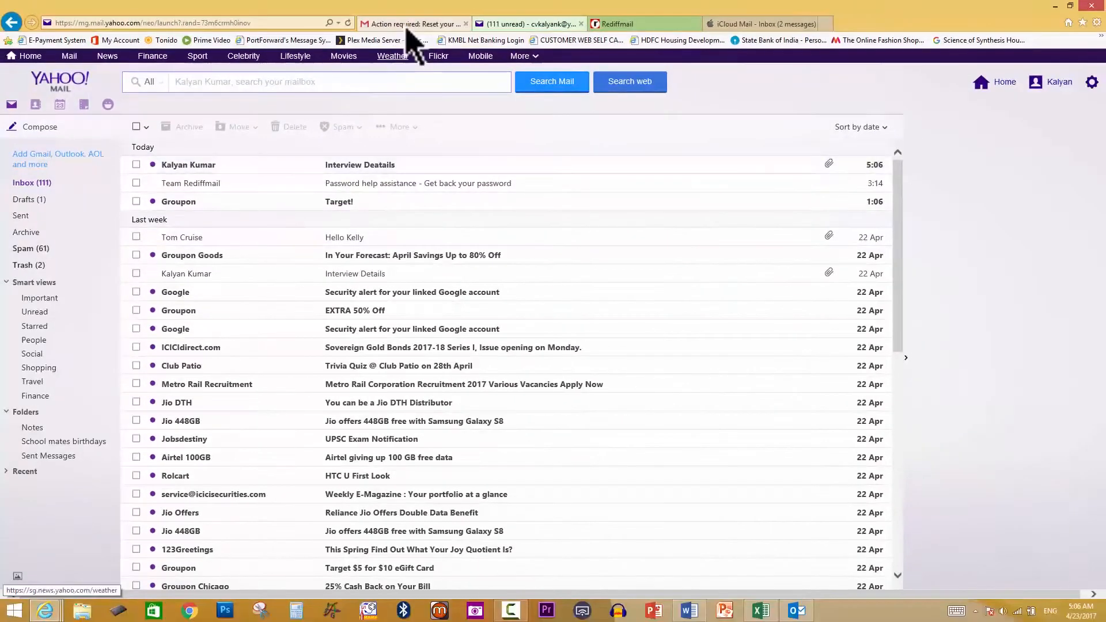
pyautogui.click(474, 30)
pyautogui.click(66, 156)
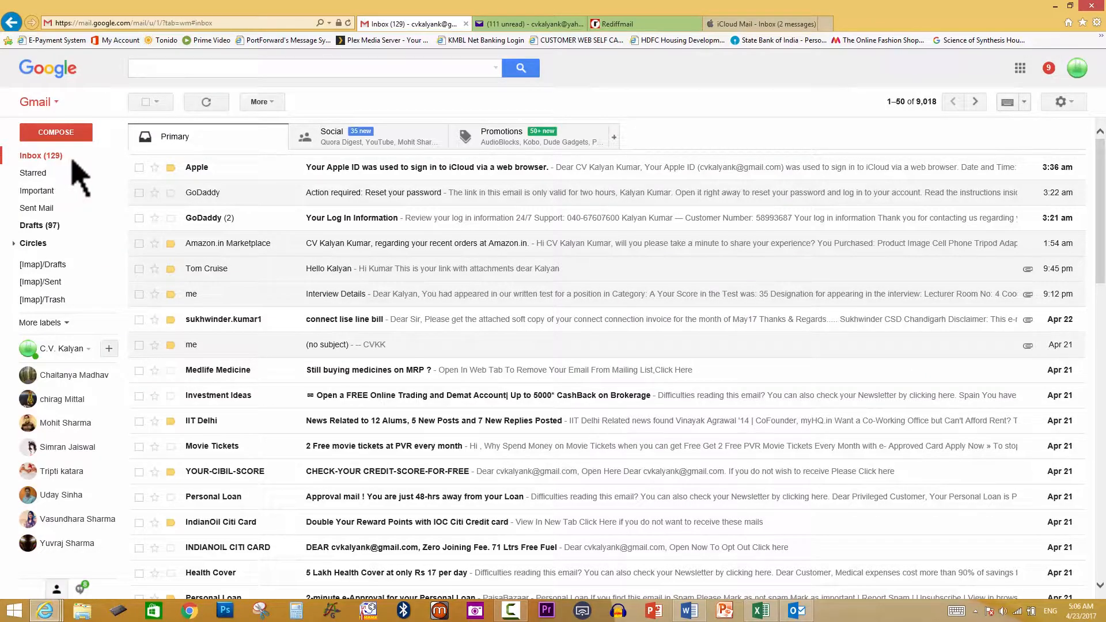
# Refresh Gmail, read the new Interview Deatails email, then switch back to Yahoo Mail
pyautogui.click(42, 160)
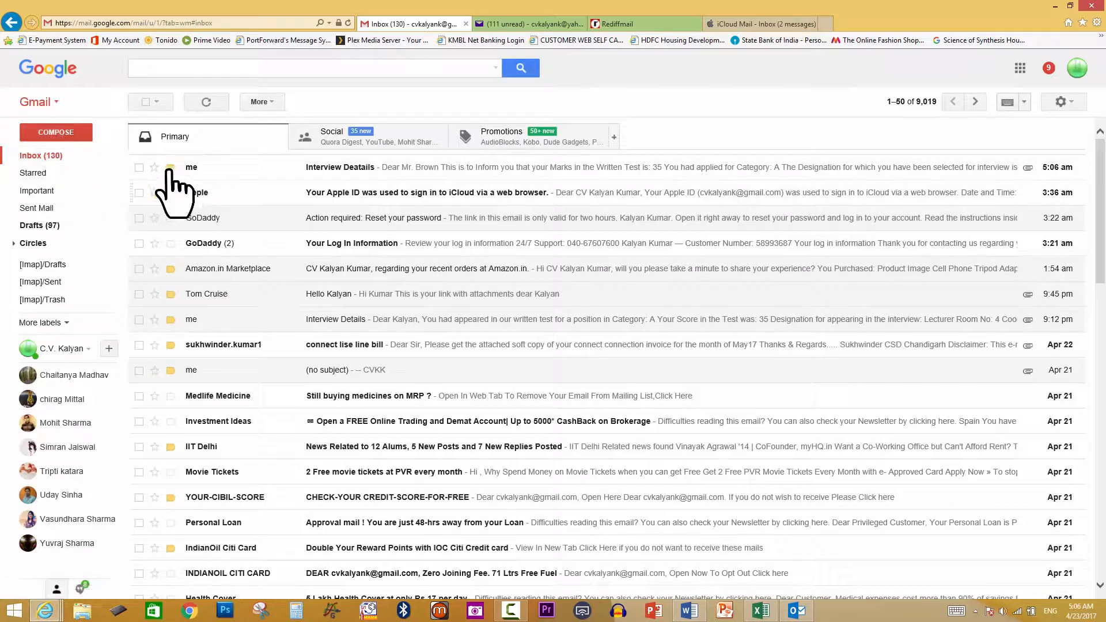
pyautogui.click(349, 170)
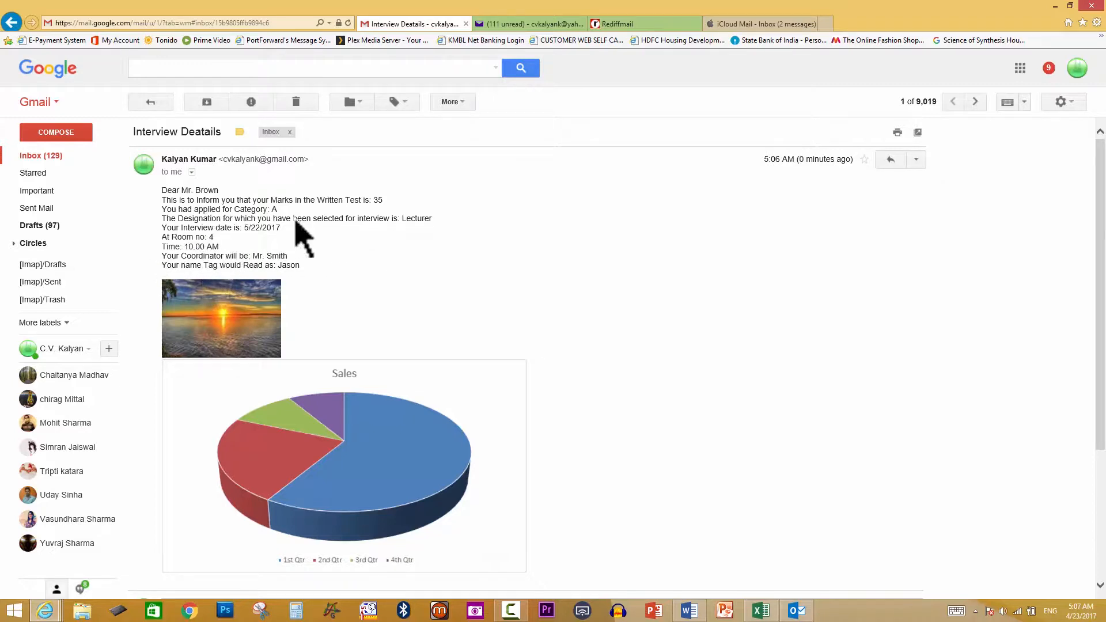
pyautogui.click(522, 43)
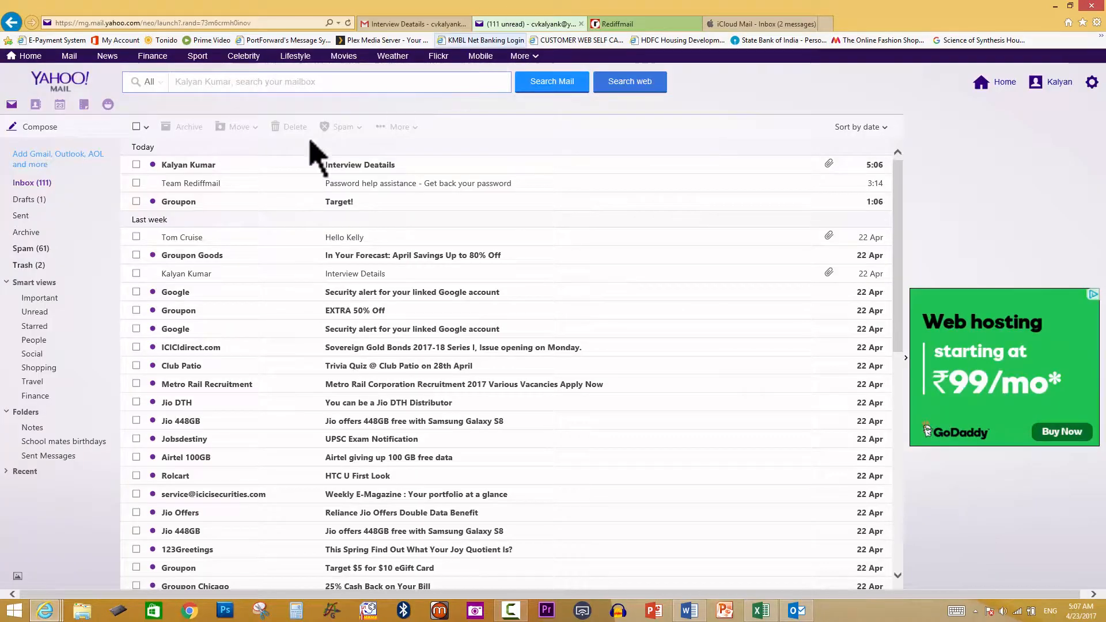
# Check the Interview Deatails letter in Yahoo (marks 42, Professor), then move to Rediffmail
pyautogui.click(349, 165)
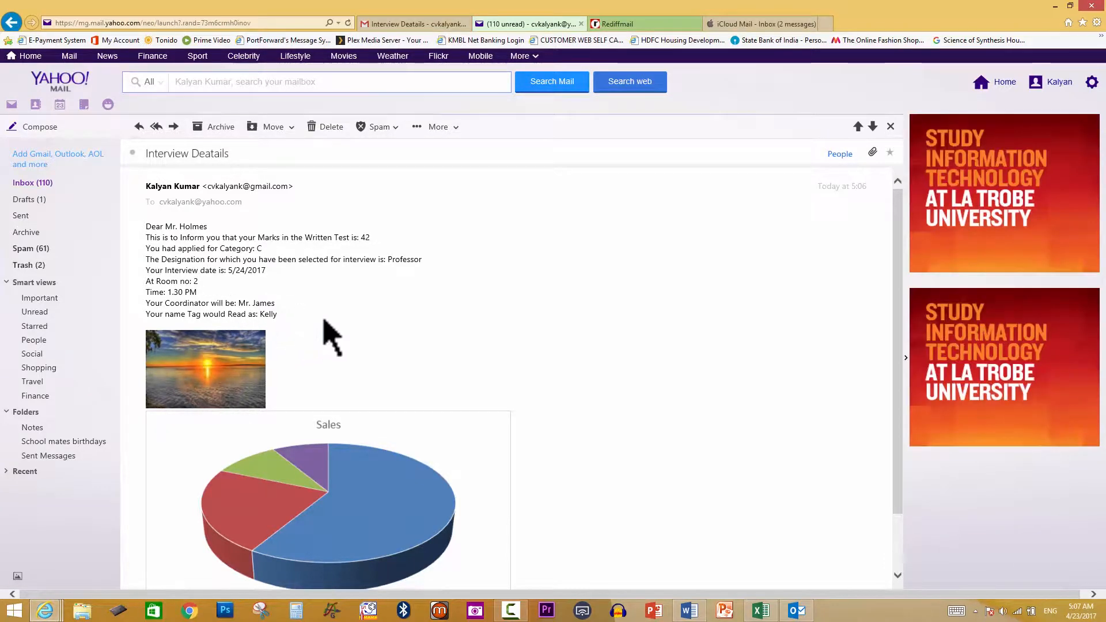
pyautogui.click(623, 26)
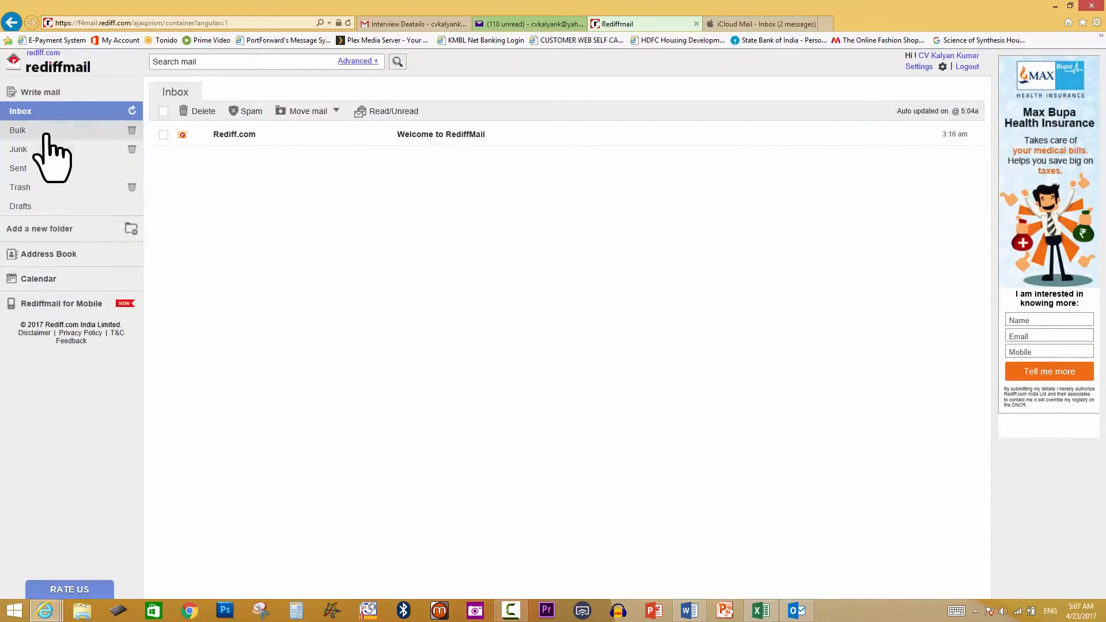
# Reload Rediffmail, read the Interview Deatails letter (marks 38, Asst. Professor), then move to iCloud Mail
pyautogui.click(42, 112)
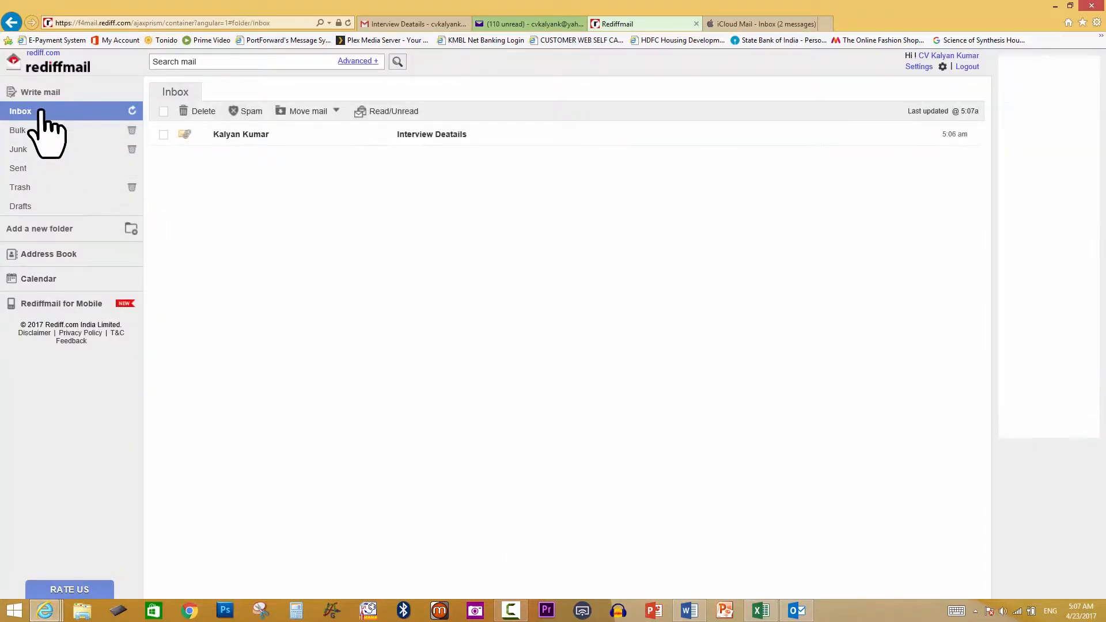
pyautogui.click(433, 134)
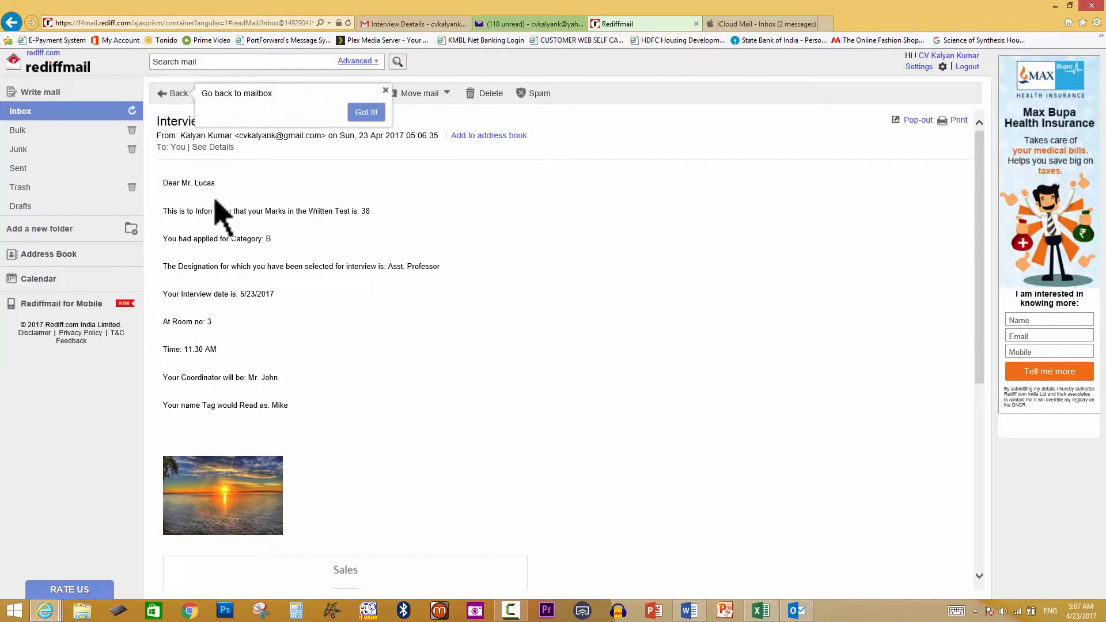
pyautogui.scroll(-2, 240, 238)
pyautogui.scroll(-2, 240, 230)
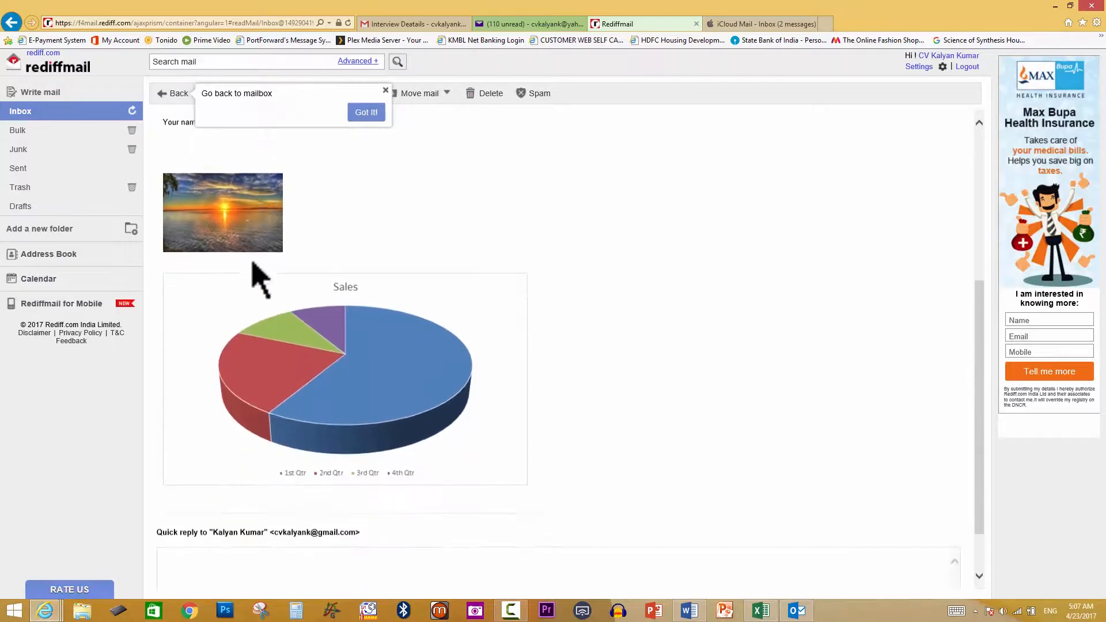
pyautogui.scroll(4, 269, 264)
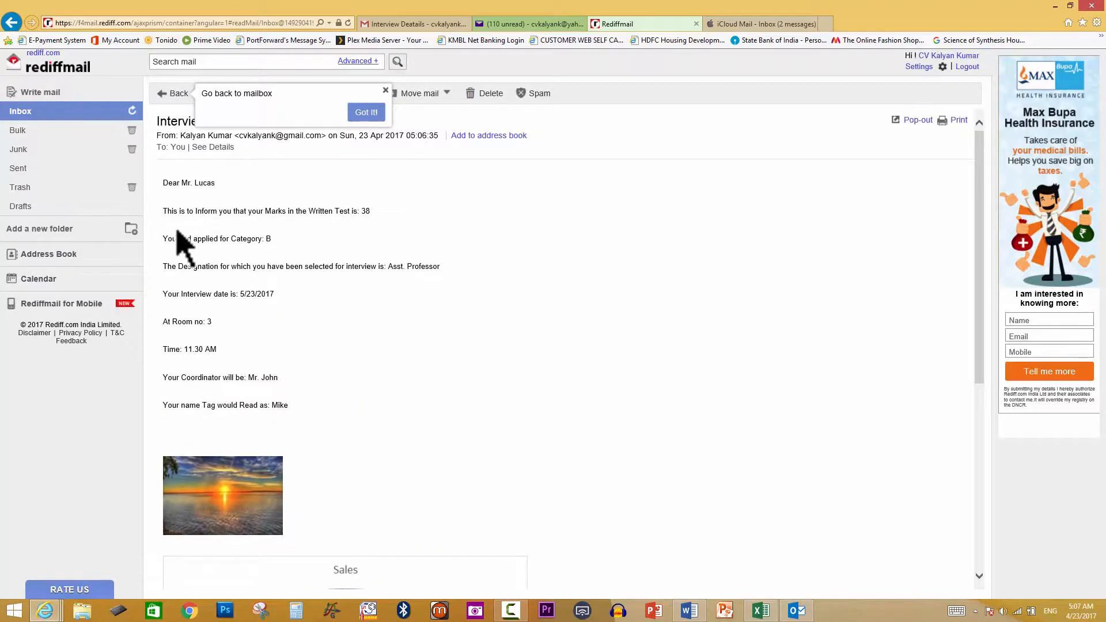
pyautogui.click(735, 25)
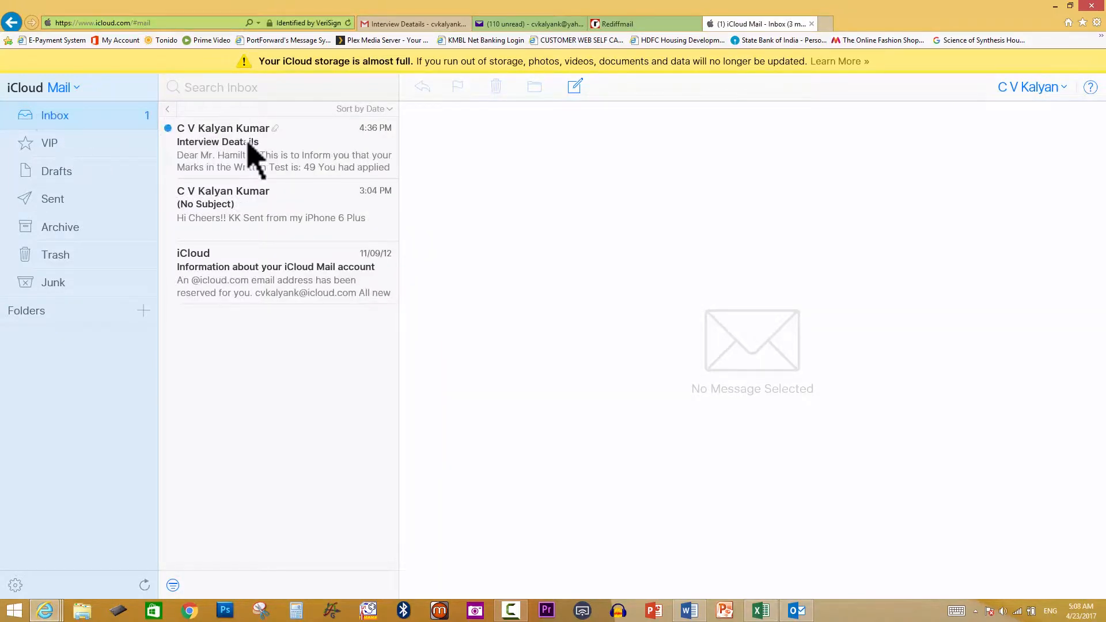
# Open the Interview Deatails email and scroll through its merged letter, picture and Sales chart
pyautogui.click(249, 151)
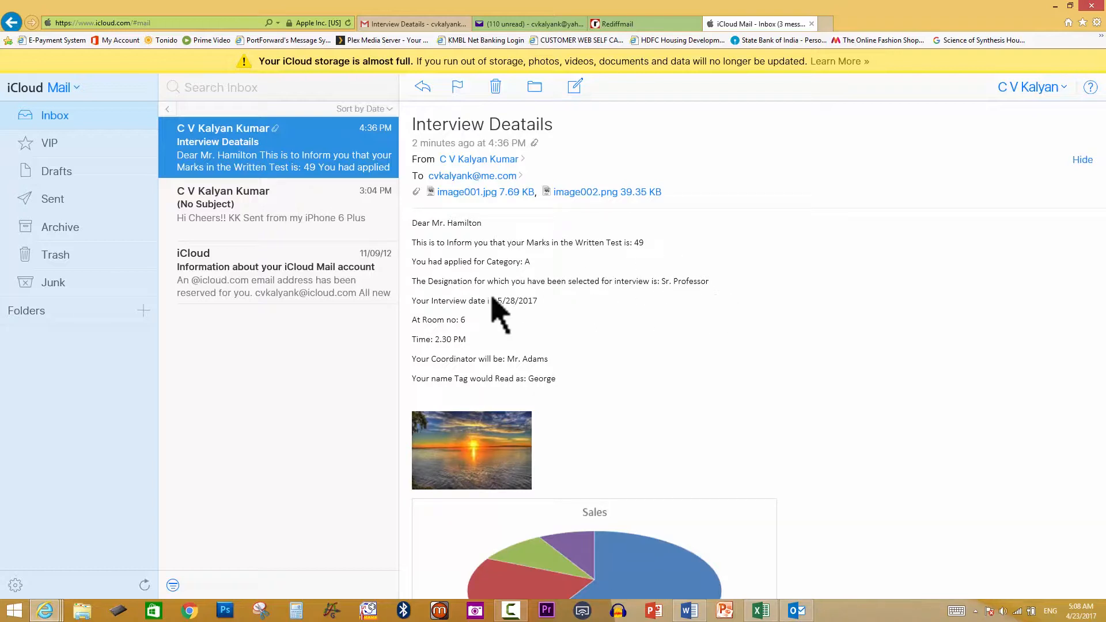
pyautogui.scroll(-3, 559, 329)
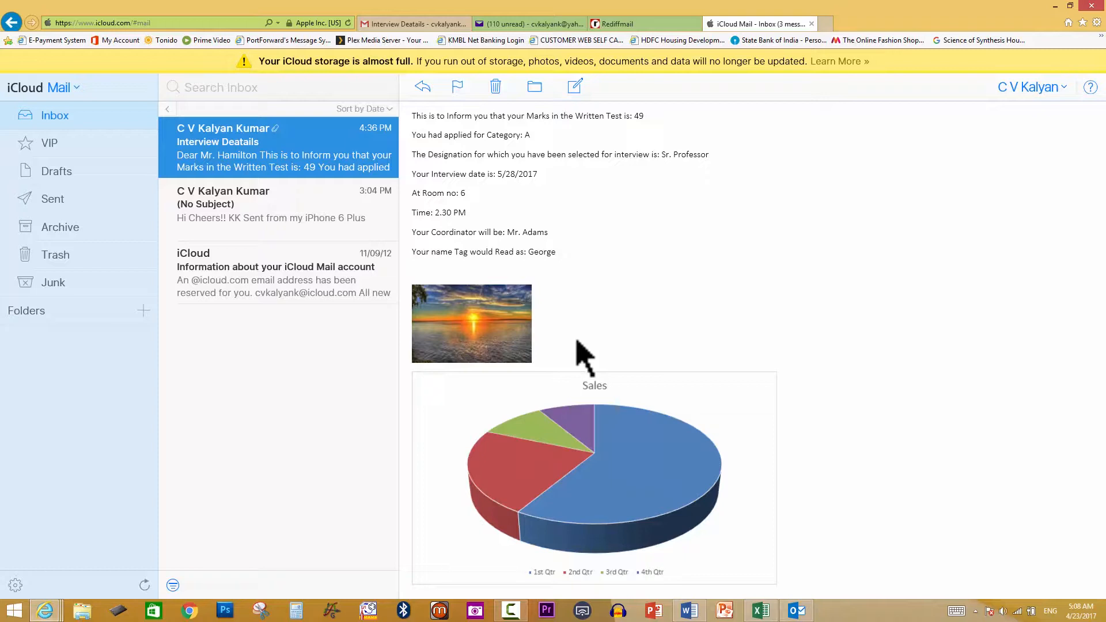
pyautogui.scroll(3, 583, 268)
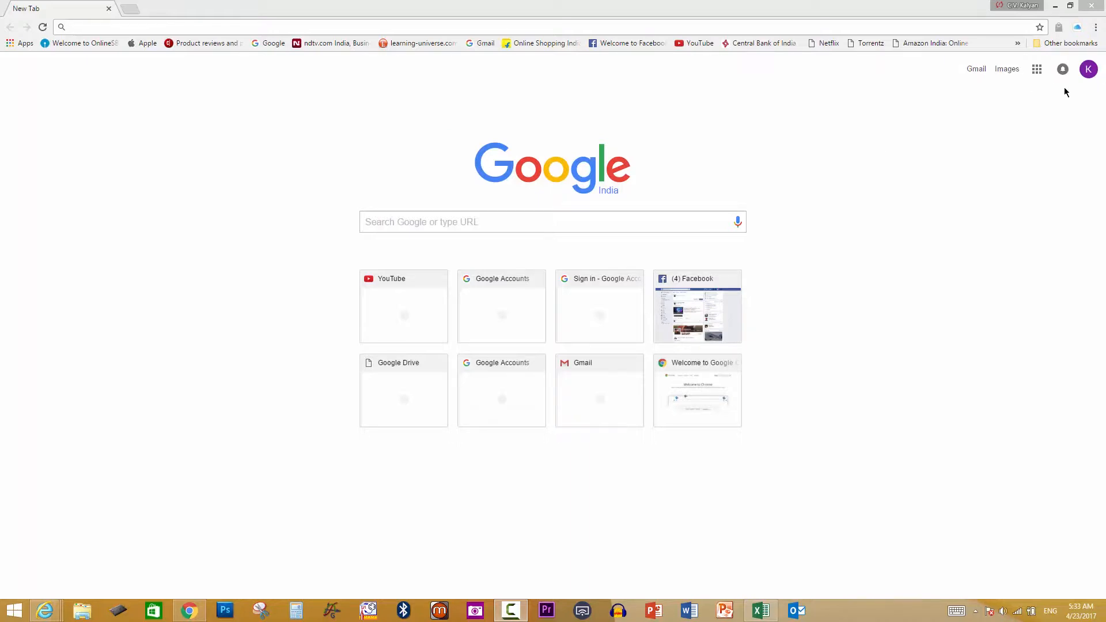
# Check the signed-in Google account, then launch Google Drive from the Google apps grid
pyautogui.click(1090, 70)
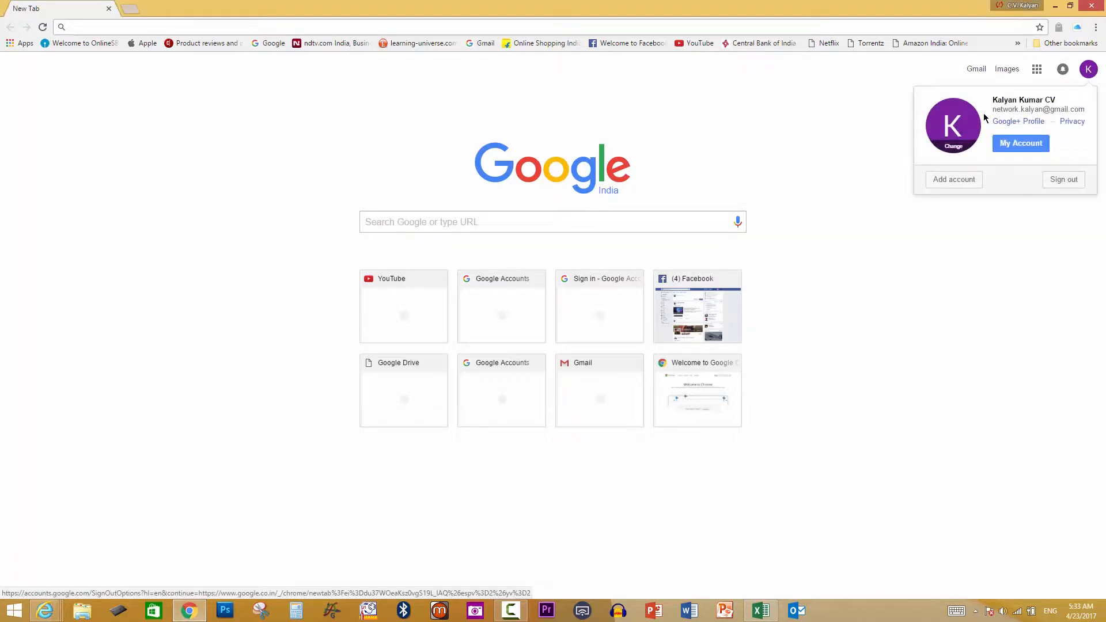
pyautogui.click(1030, 245)
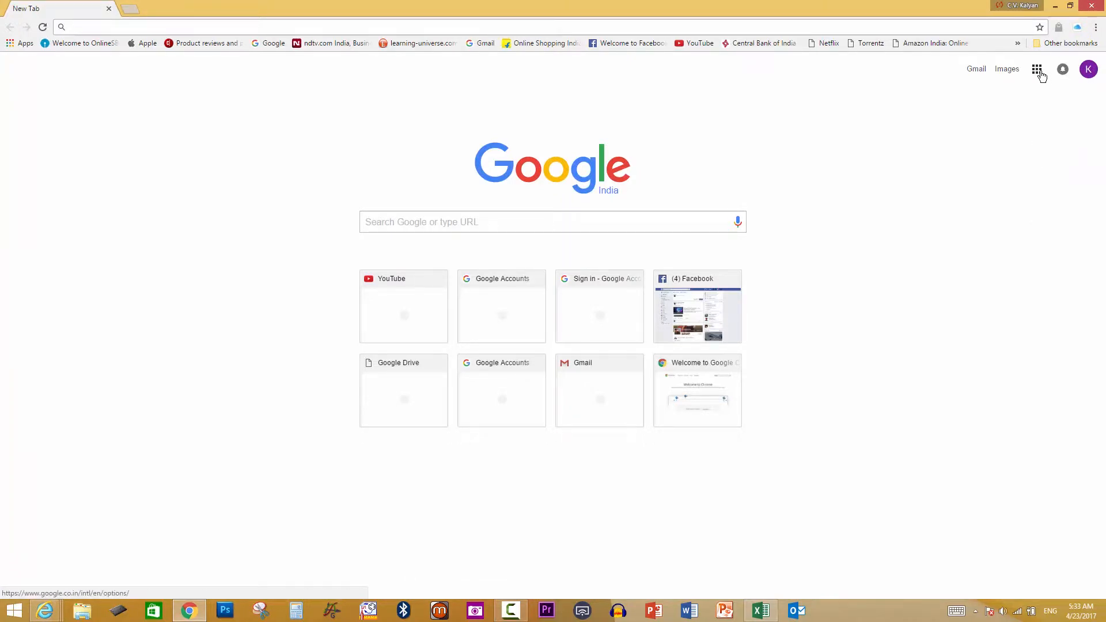
pyautogui.click(1038, 69)
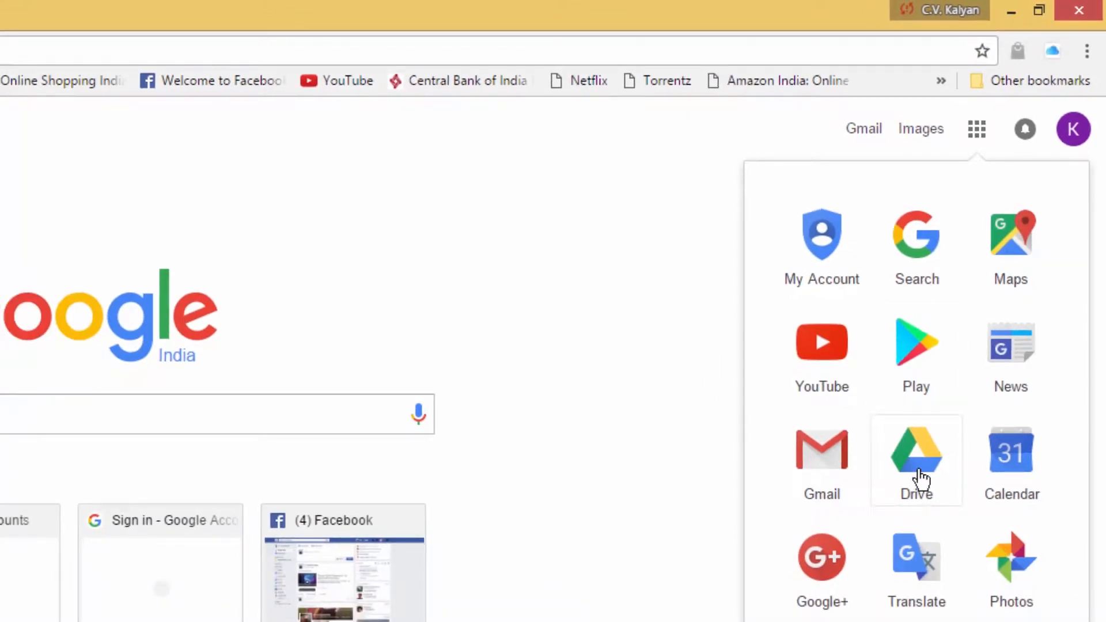
pyautogui.click(921, 479)
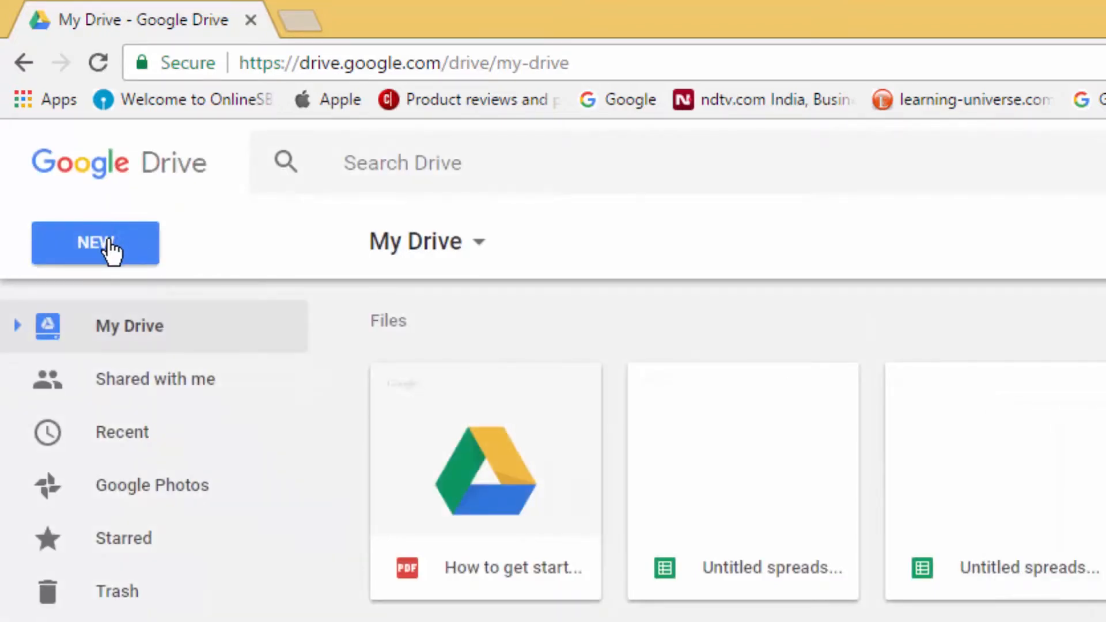
# Create a new blank Google Sheets spreadsheet from Drive and open the Get add-ons gallery
pyautogui.click(111, 248)
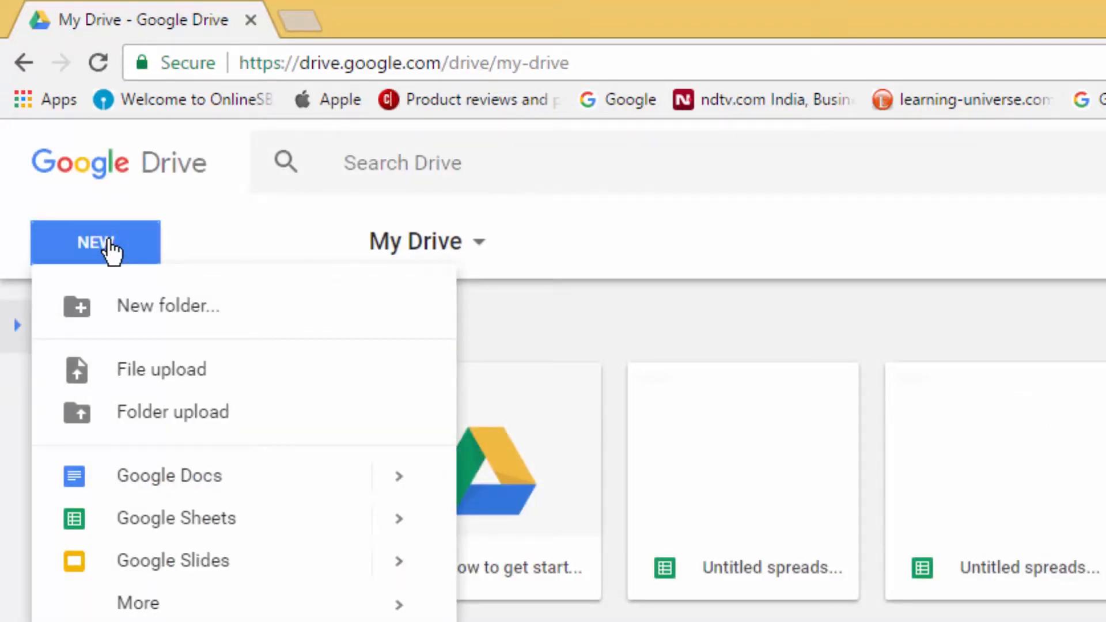
pyautogui.click(222, 528)
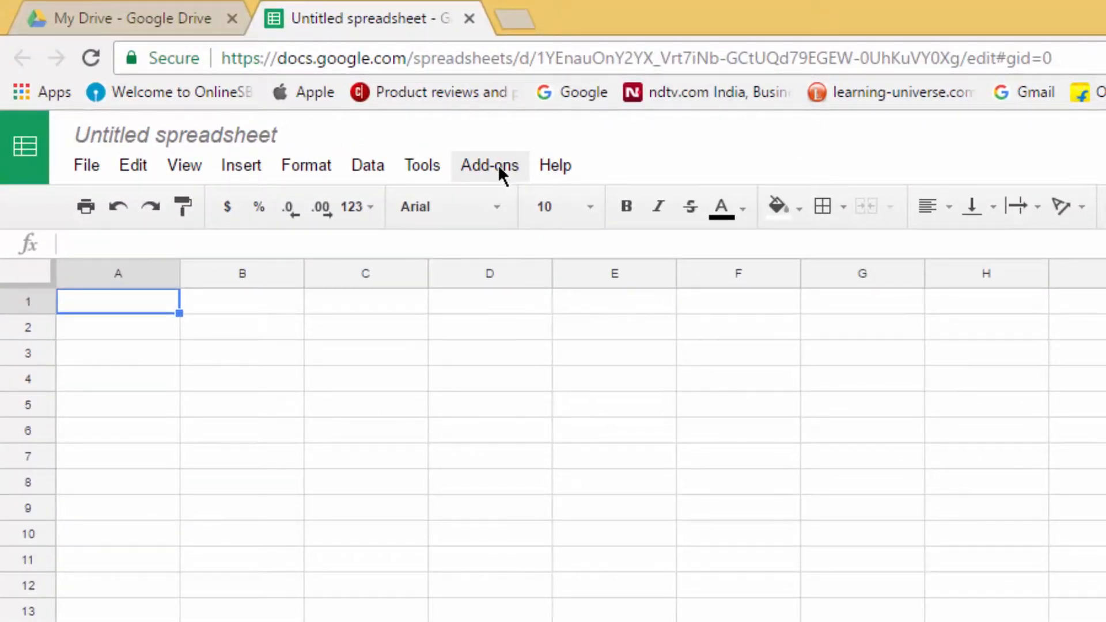
pyautogui.click(497, 164)
pyautogui.click(496, 164)
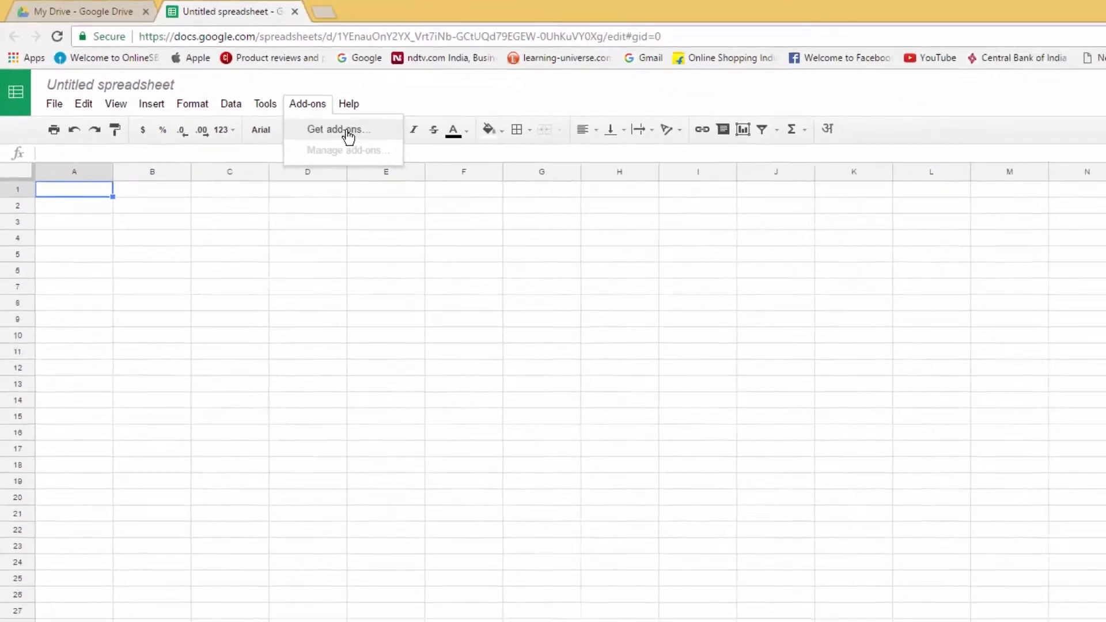
pyautogui.click(552, 209)
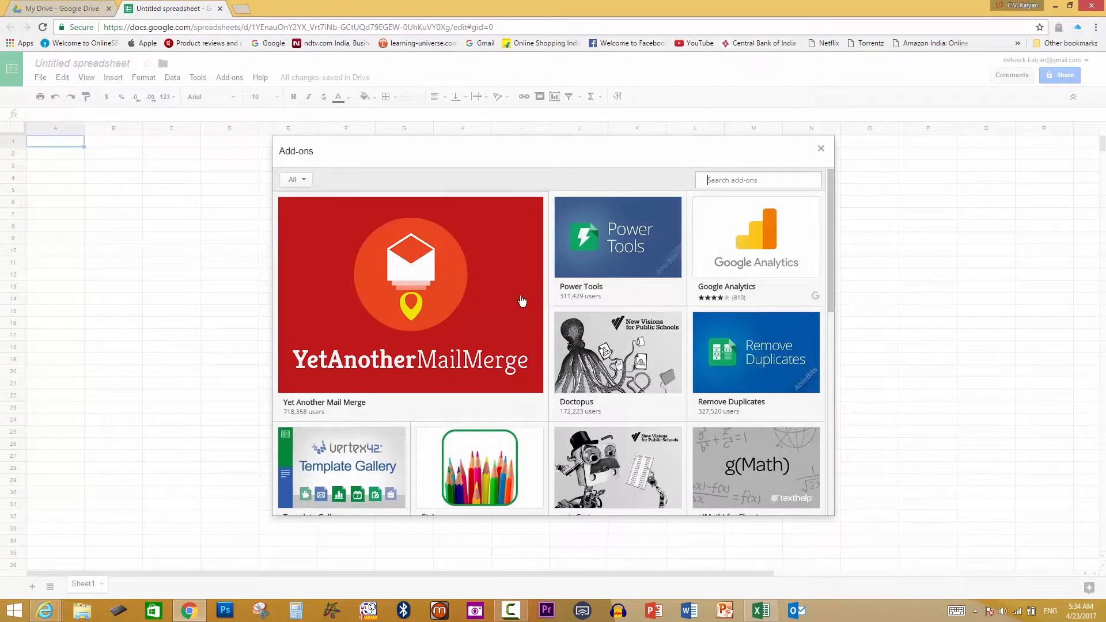
# Install the Mail Merge with Attachments add-on and allow all the account permissions it requests
pyautogui.moveTo(524, 300)
pyautogui.scroll(-3, 524, 300)
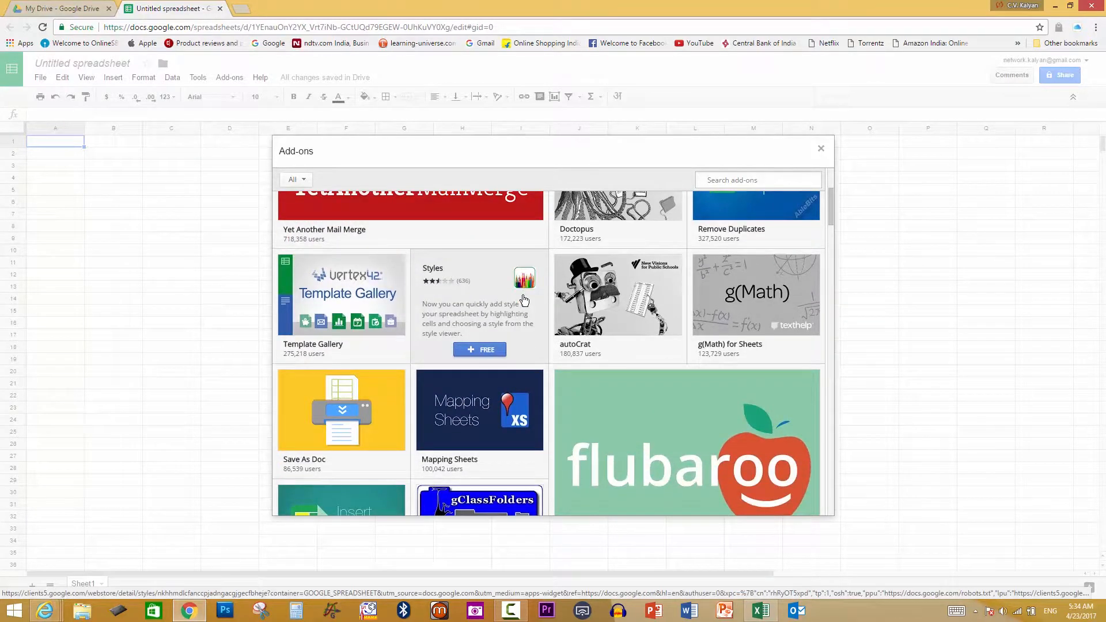
pyautogui.scroll(-3, 524, 300)
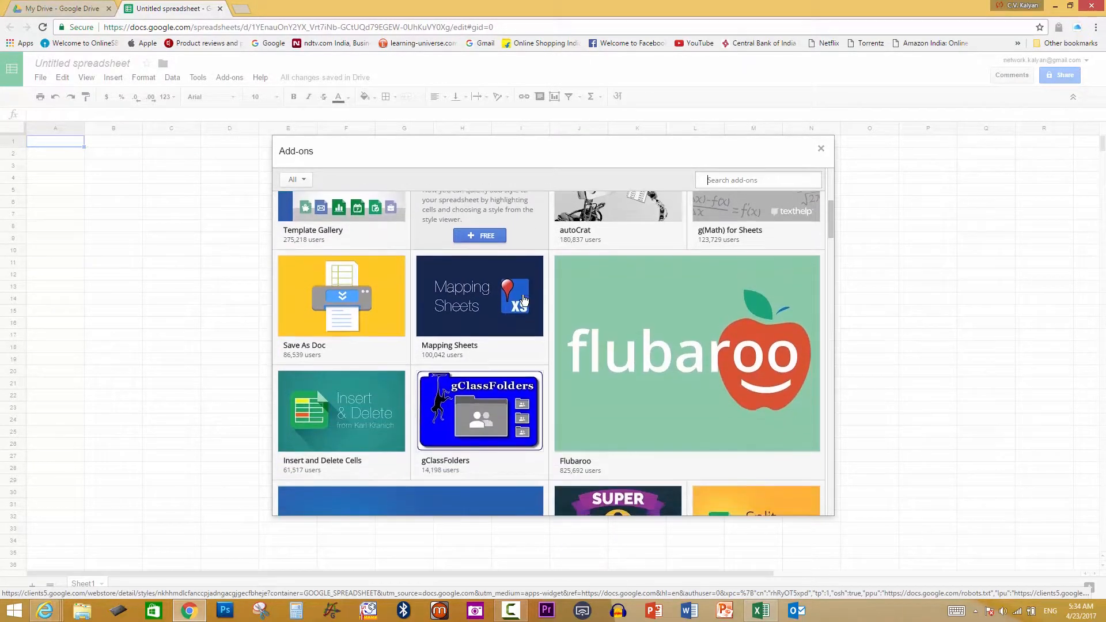
pyautogui.scroll(-2, 524, 300)
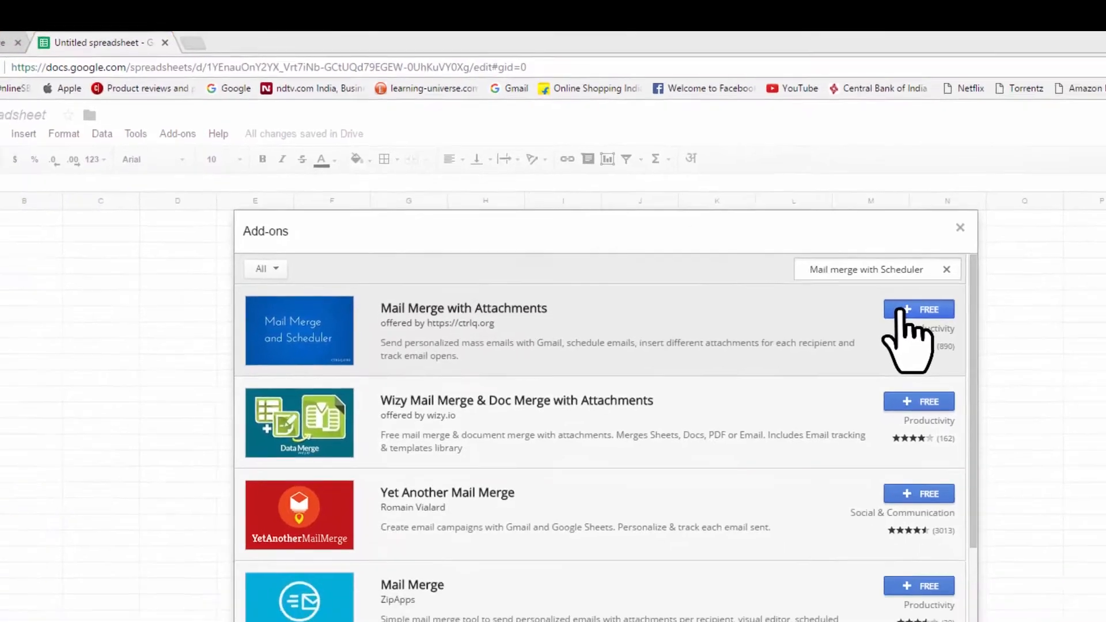
pyautogui.click(939, 334)
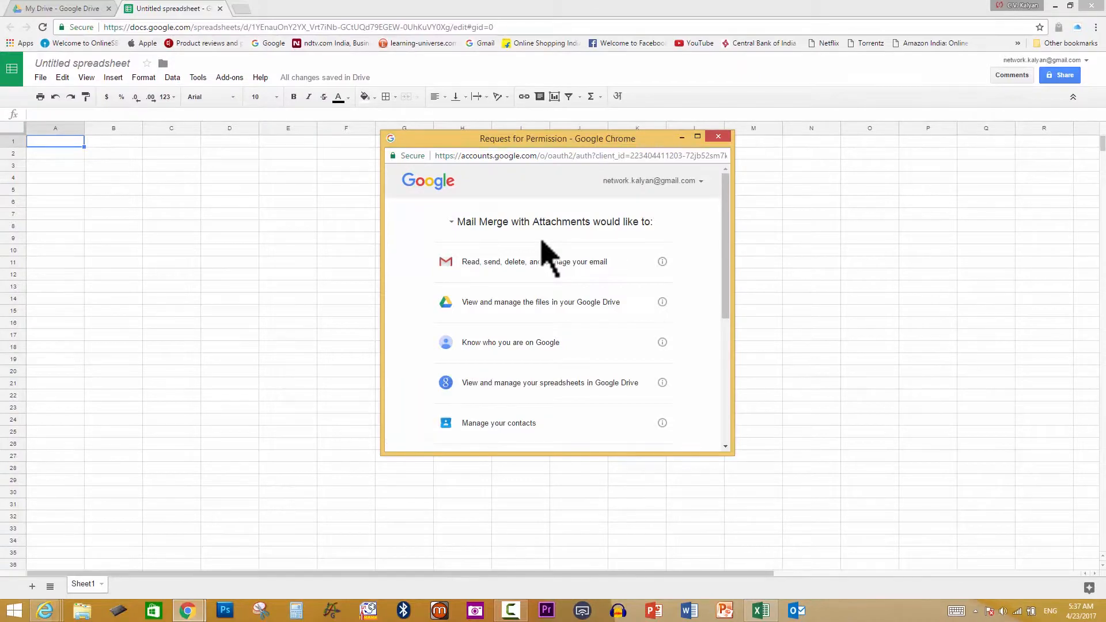
pyautogui.scroll(-4, 541, 241)
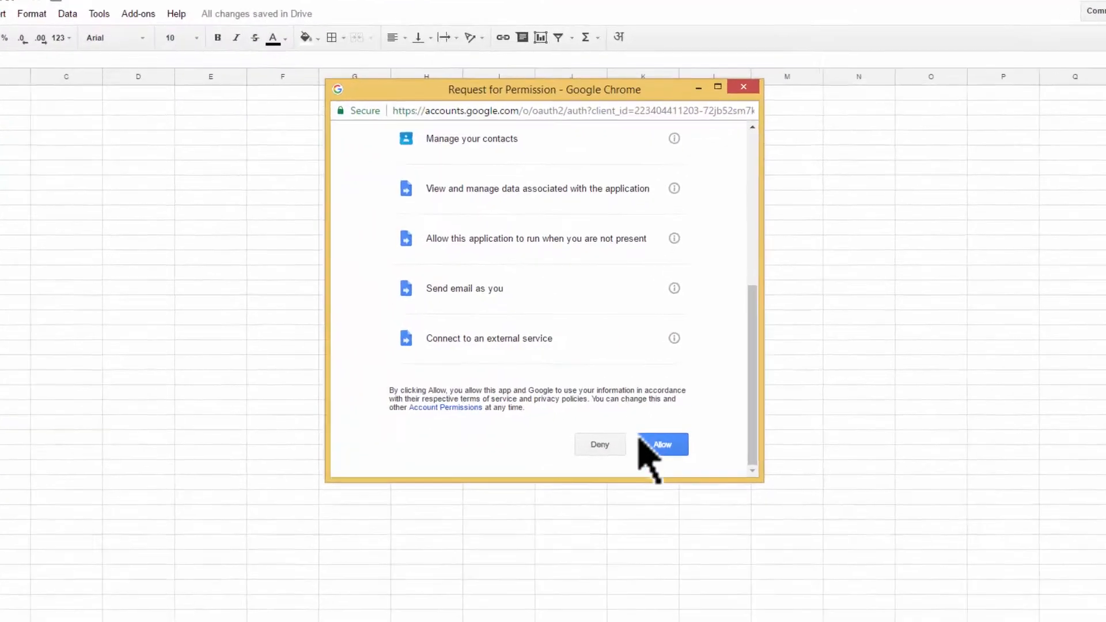
pyautogui.click(654, 427)
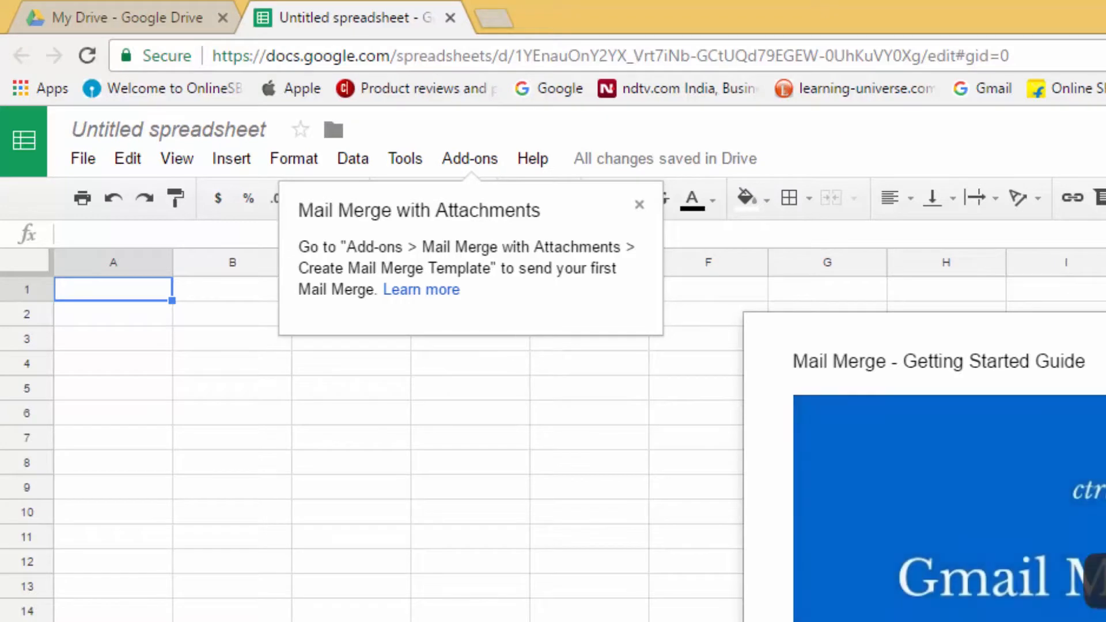
# Close the Getting Started guide and run Mail Merge with Attachments' Create Merge Template
pyautogui.press('Escape')
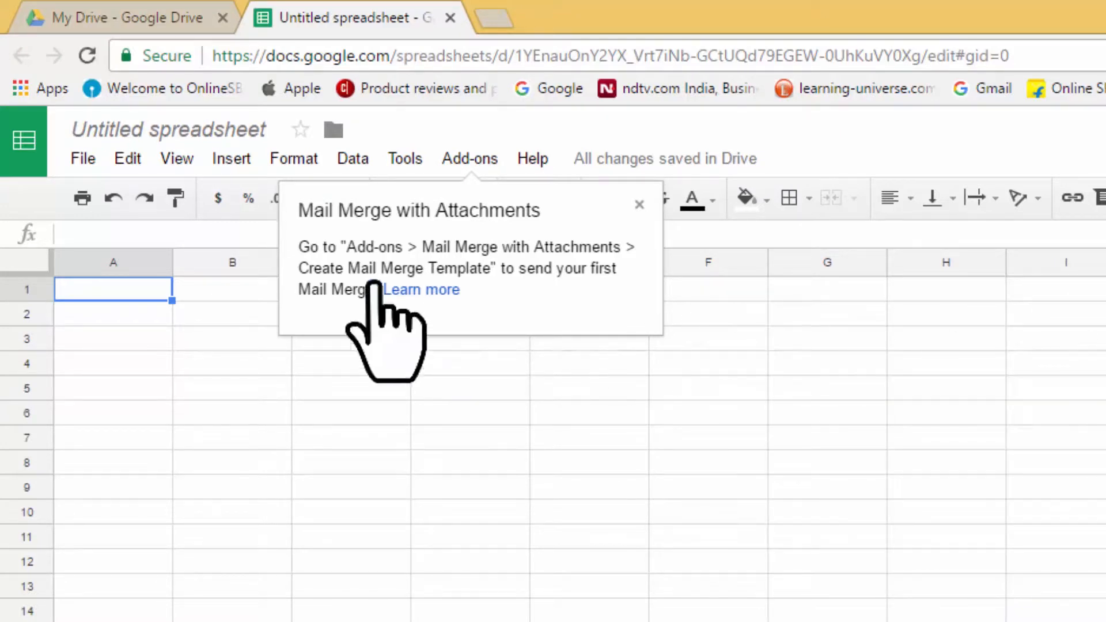
pyautogui.click(484, 159)
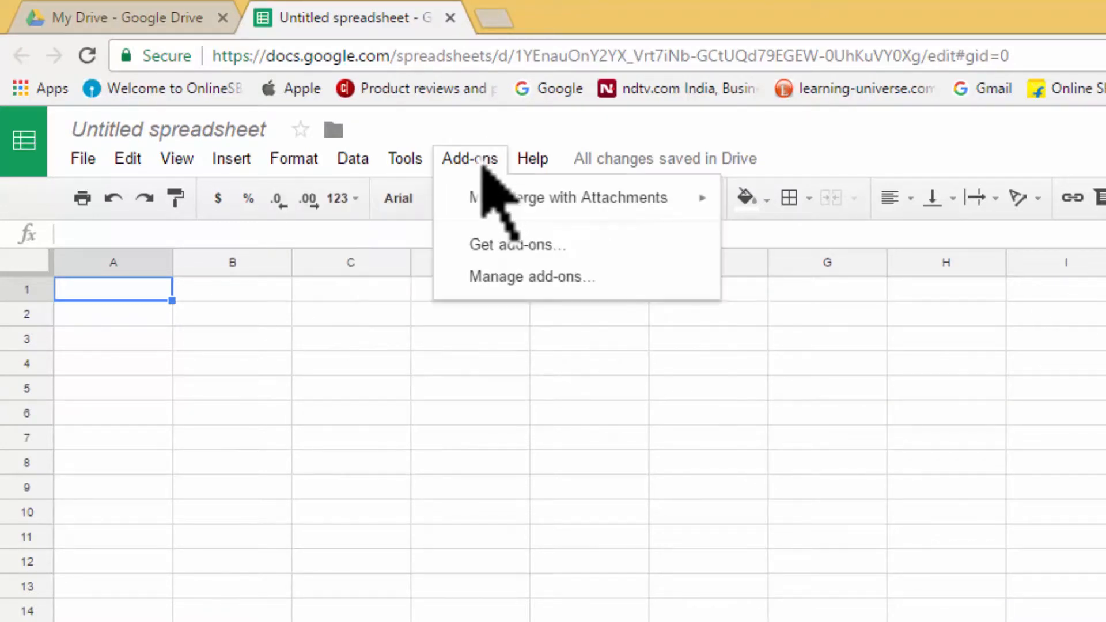
pyautogui.moveTo(486, 207)
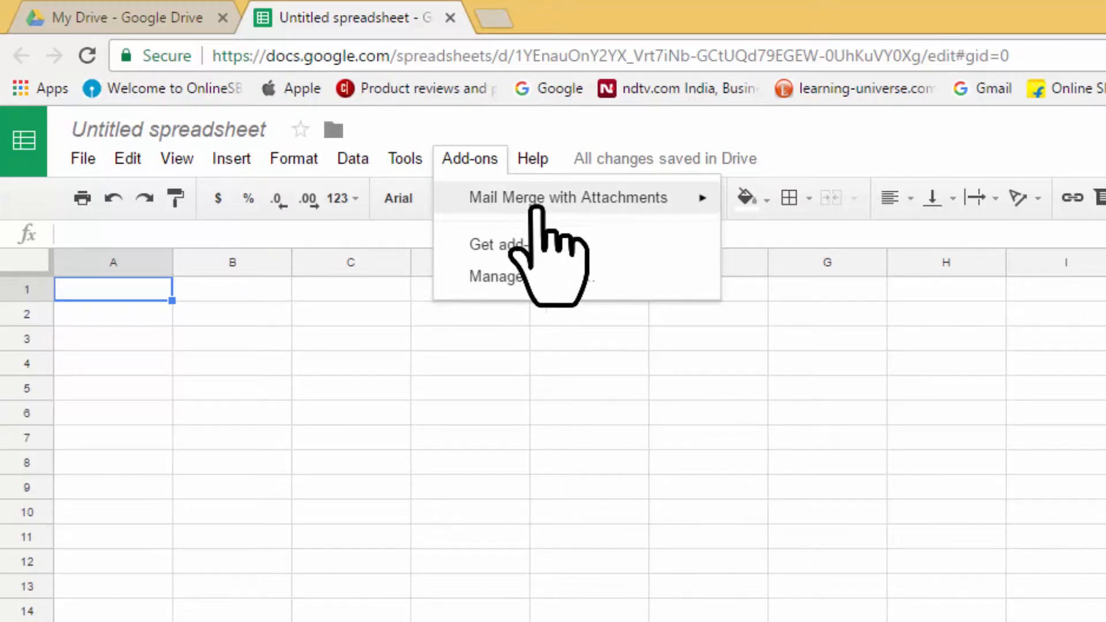
pyautogui.moveTo(541, 203)
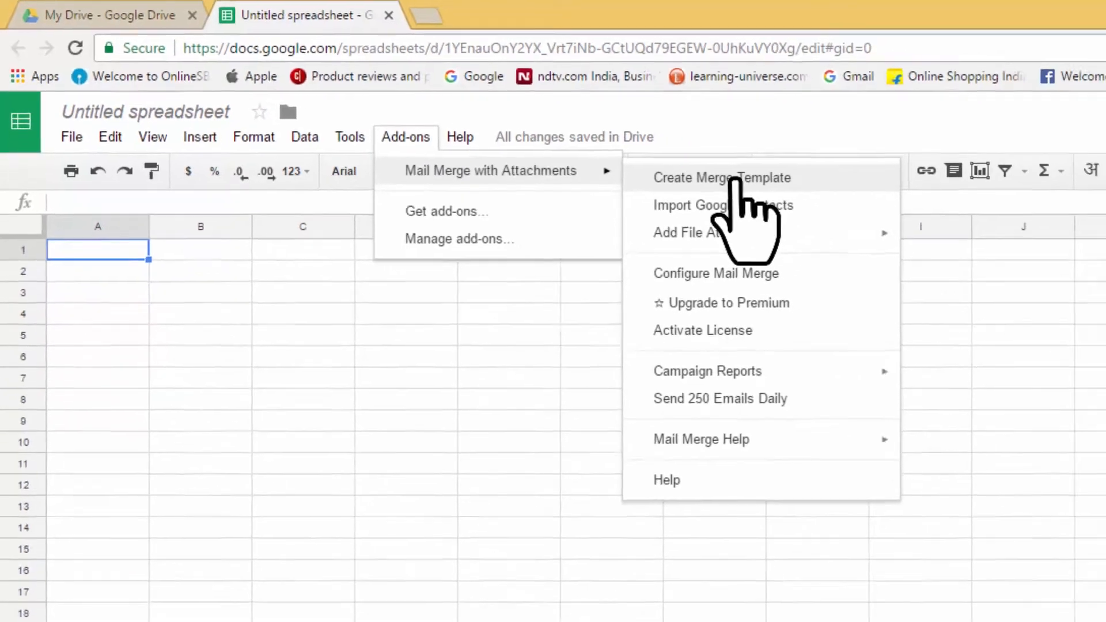
pyautogui.click(850, 208)
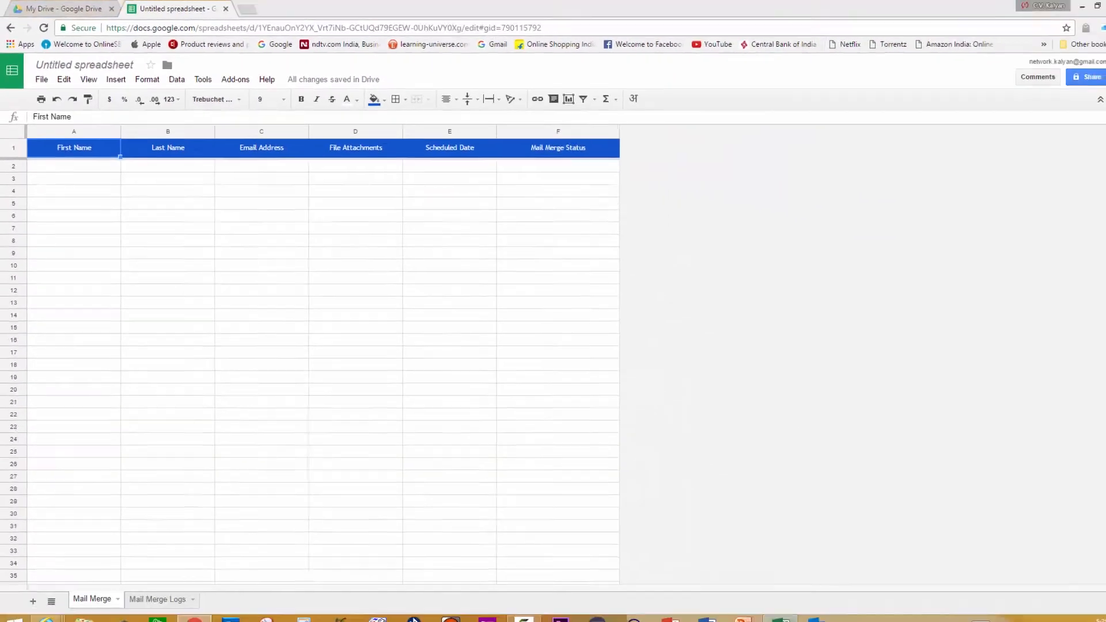
# Switch to the Test Email Sheet.xlsx Excel workbook listing the four candidates
pyautogui.click(762, 612)
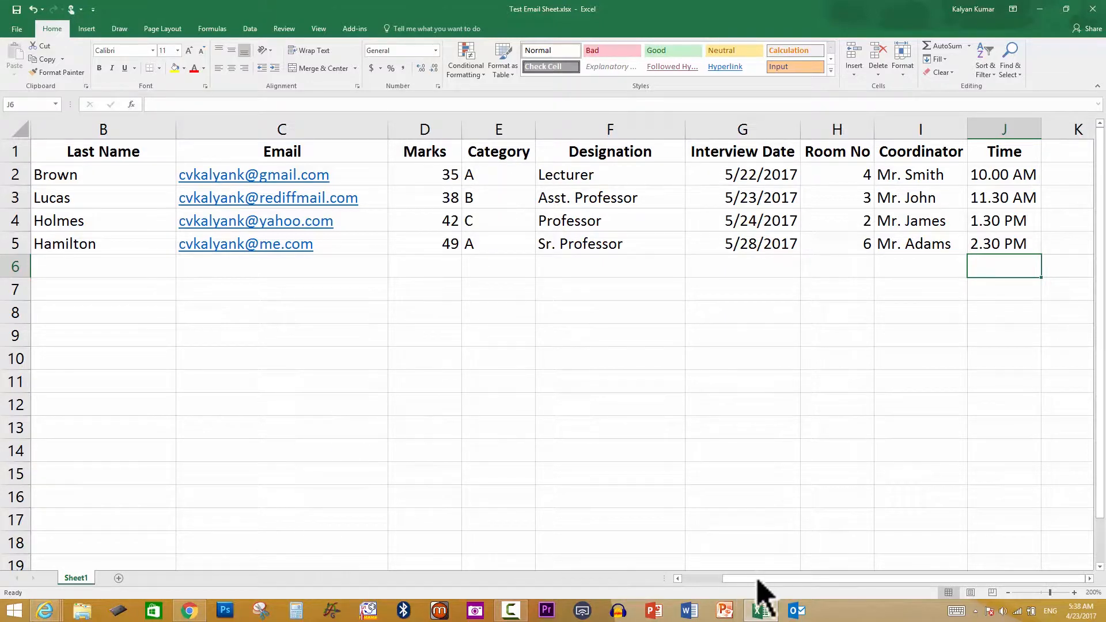
pyautogui.moveTo(758, 581); pyautogui.dragTo(694, 580)
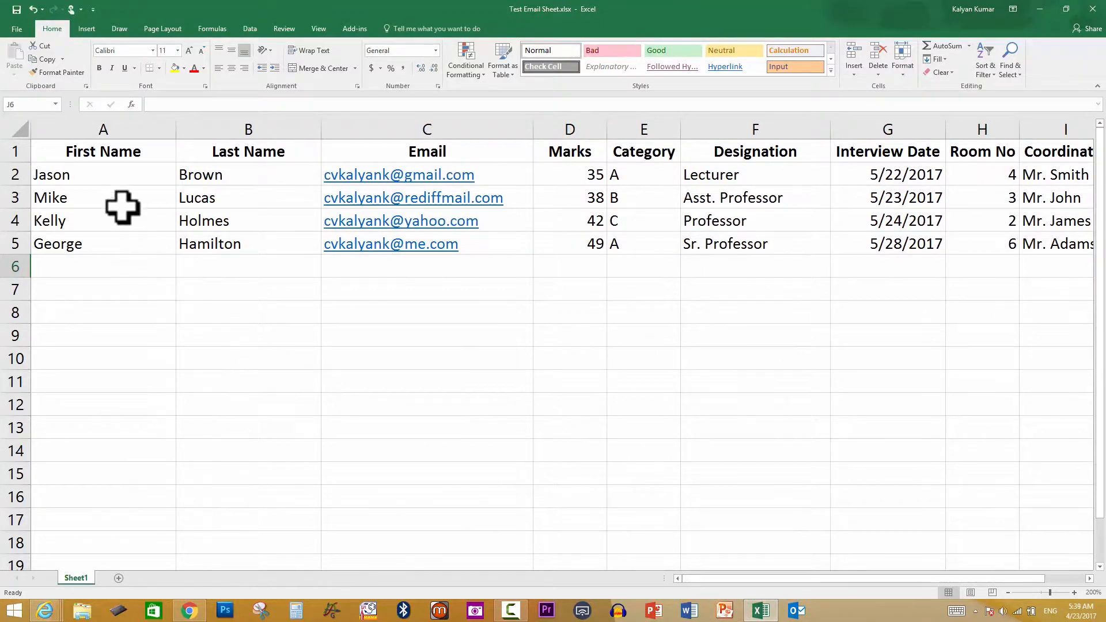
pyautogui.moveTo(106, 175); pyautogui.dragTo(101, 242)
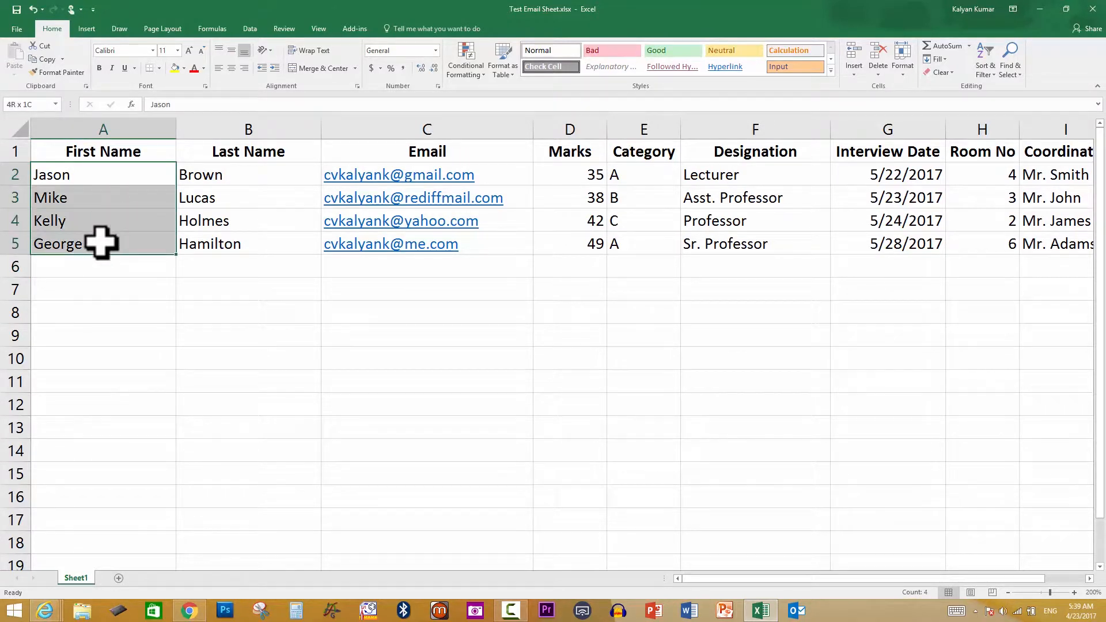
pyautogui.hotkey('ctrl', 'c')
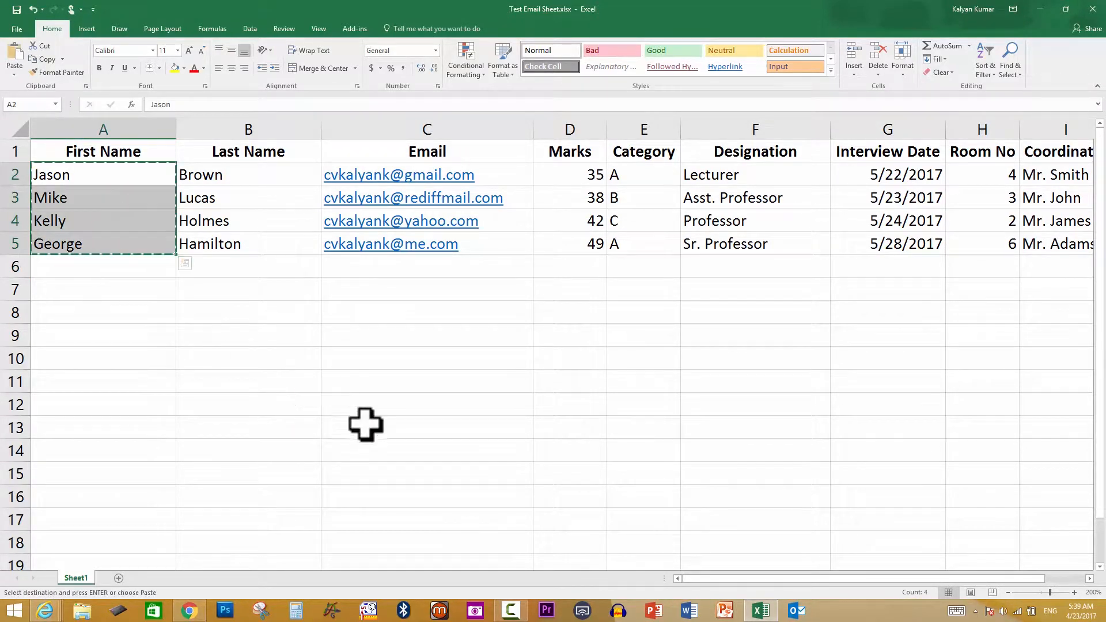
pyautogui.click(46, 611)
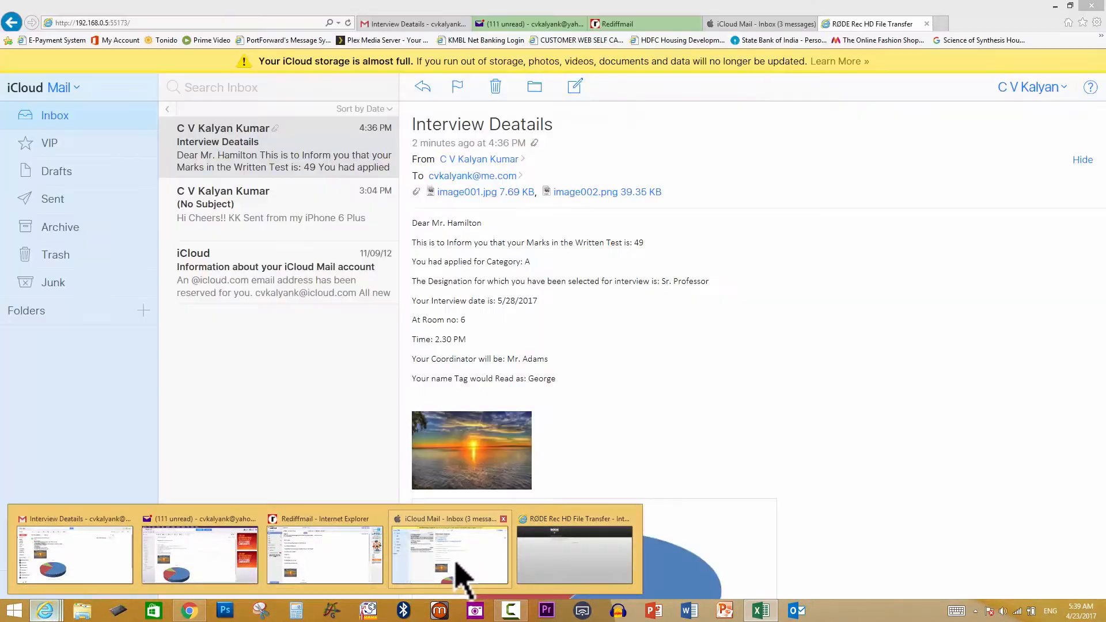
pyautogui.moveTo(349, 560)
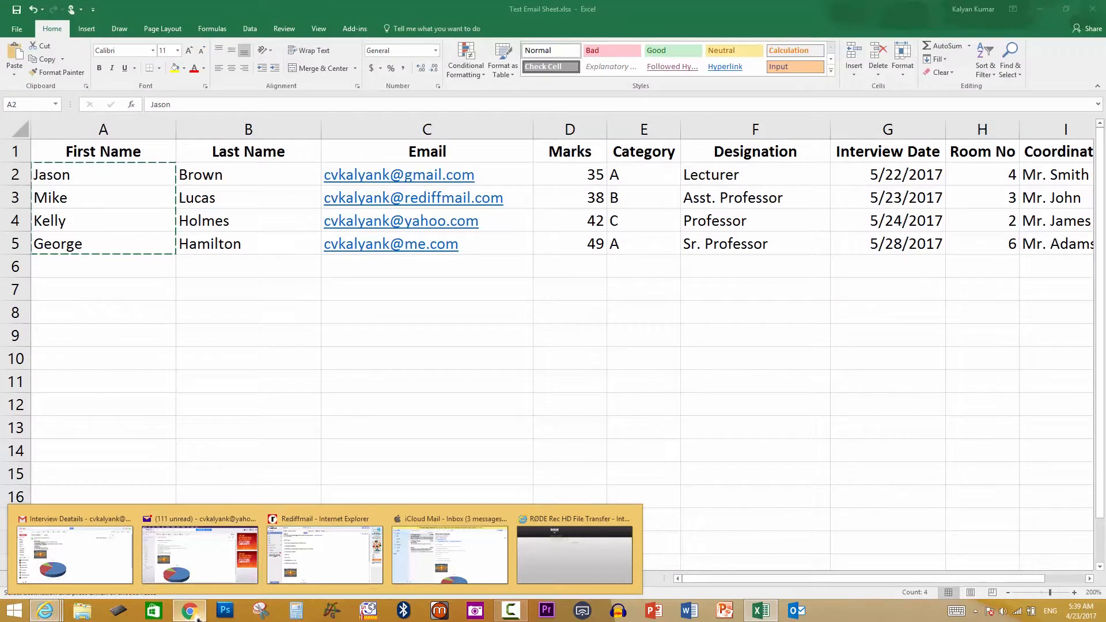
pyautogui.click(196, 614)
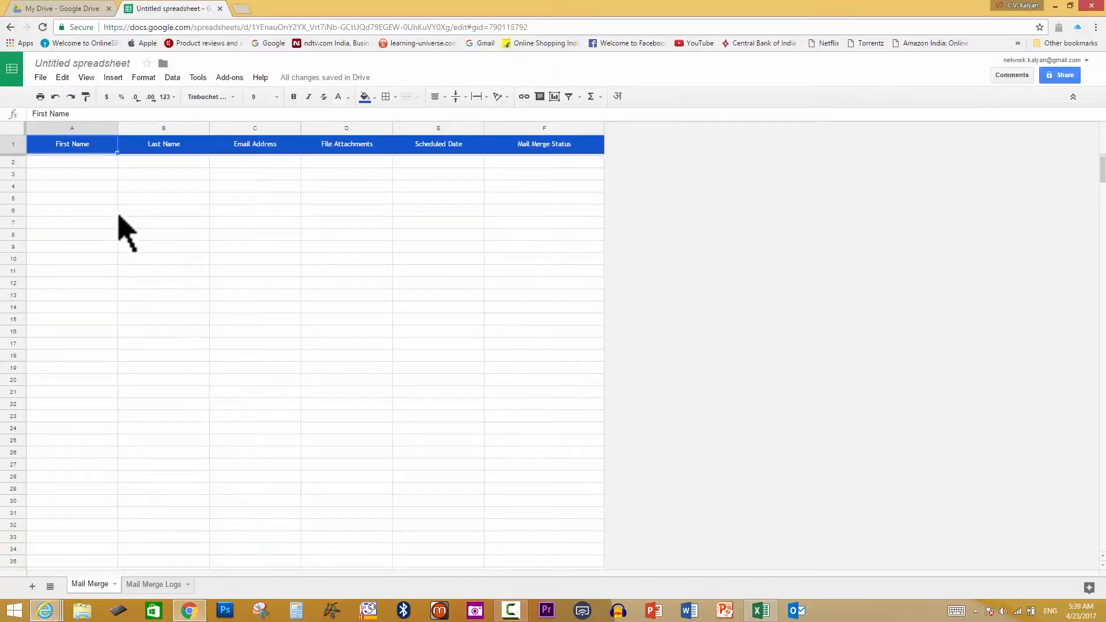
pyautogui.click(72, 162)
pyautogui.hotkey('shift', 'Down')
pyautogui.hotkey('shift', 'Down')
pyautogui.hotkey('shift', 'Down')
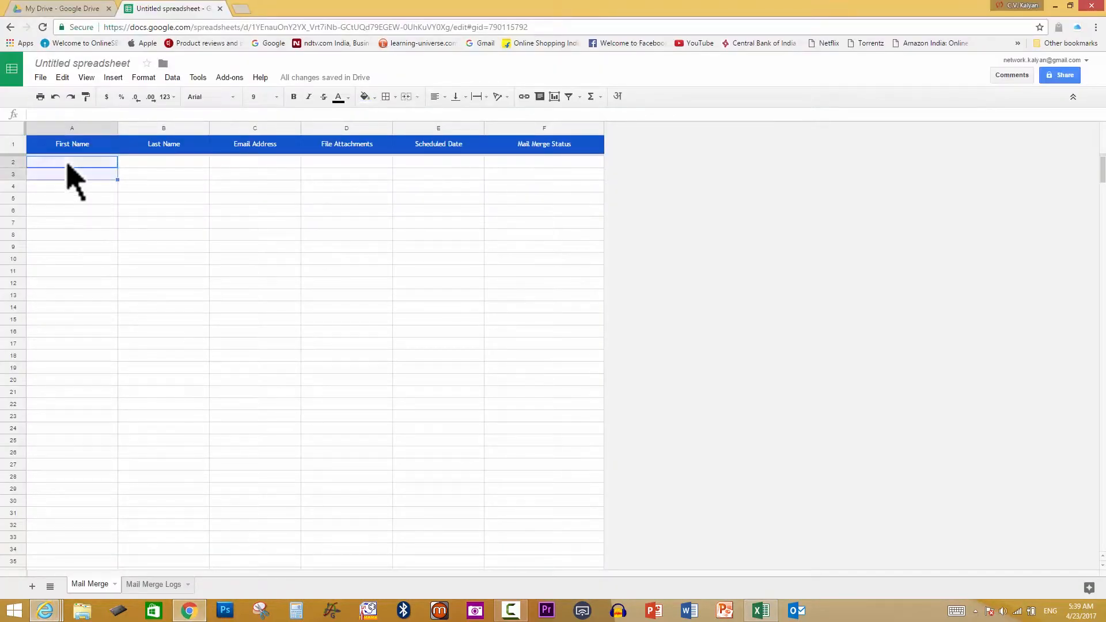
pyautogui.hotkey('ctrl', 'v')
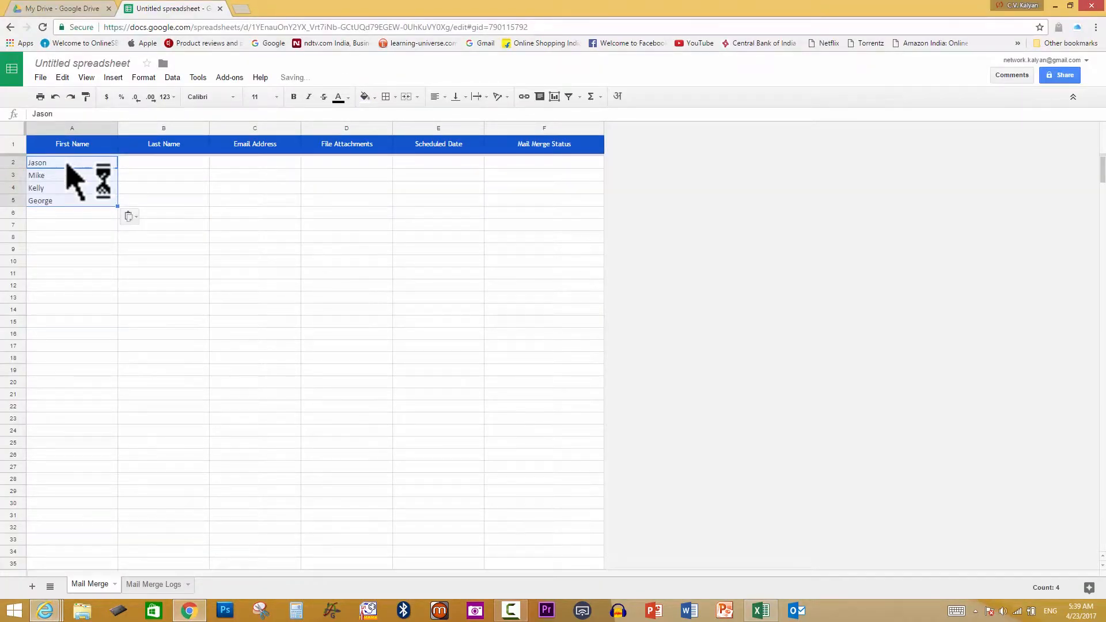
pyautogui.click(759, 612)
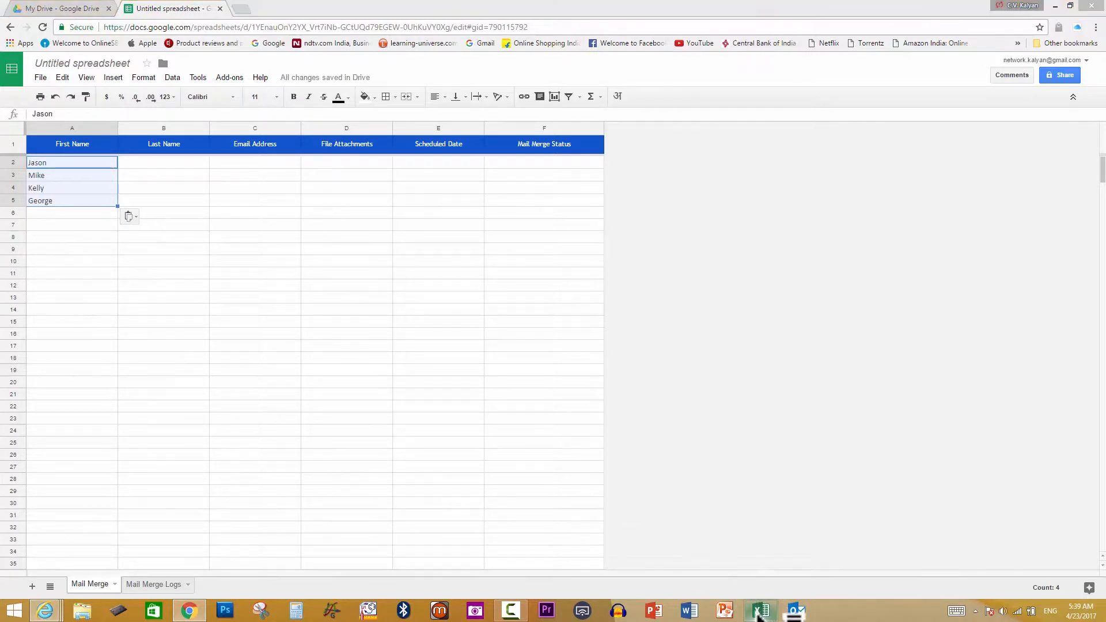
pyautogui.click(253, 179)
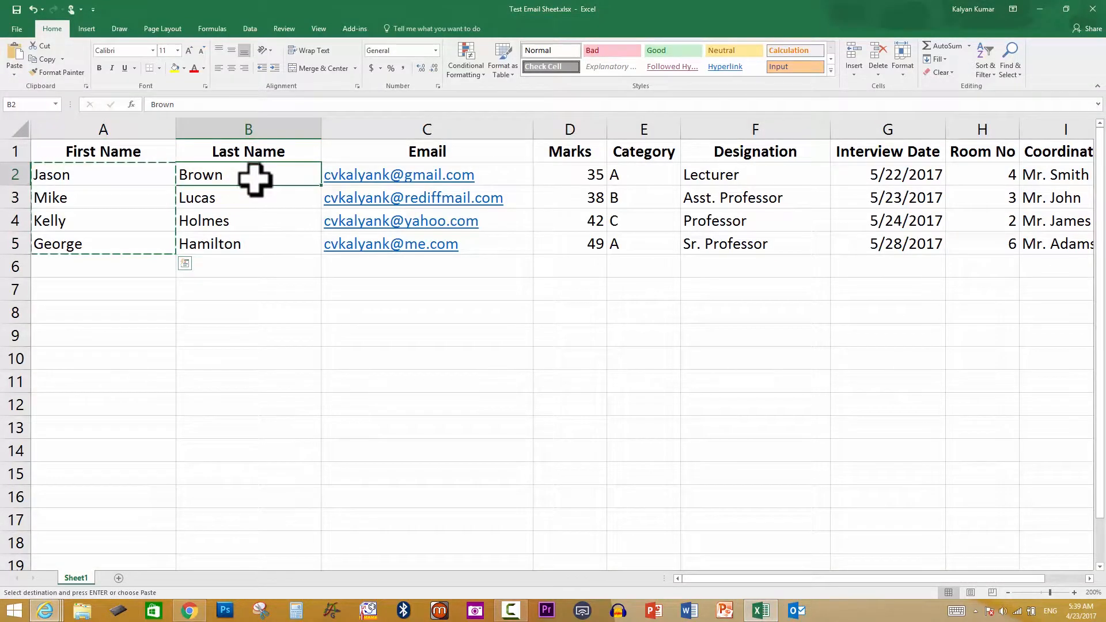
pyautogui.moveTo(253, 178); pyautogui.dragTo(253, 241)
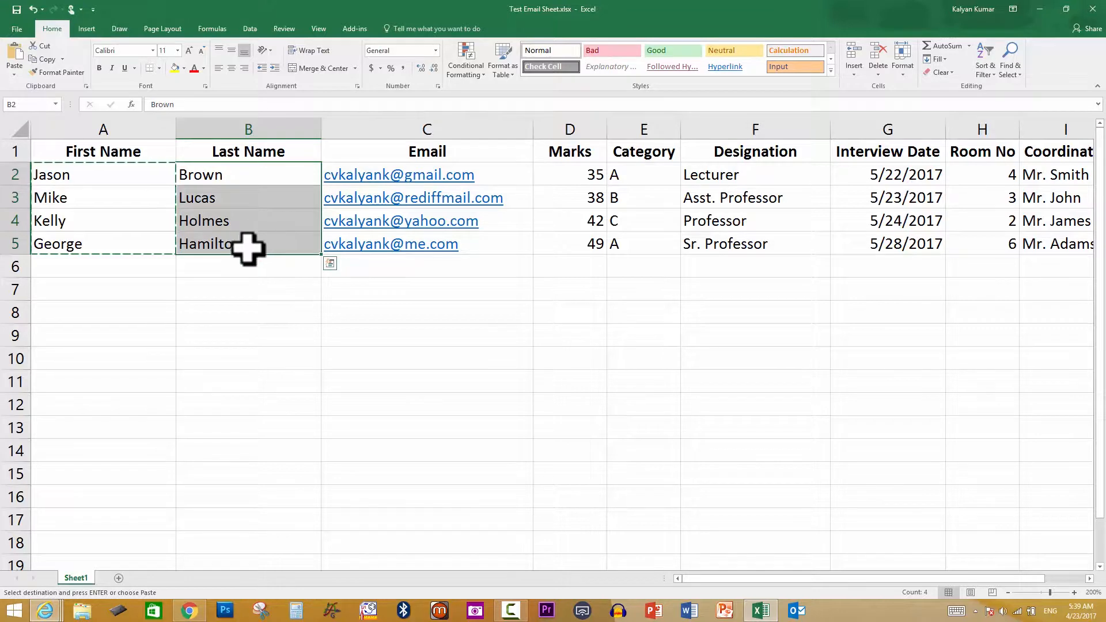
pyautogui.hotkey('ctrl', 'c')
pyautogui.click(189, 612)
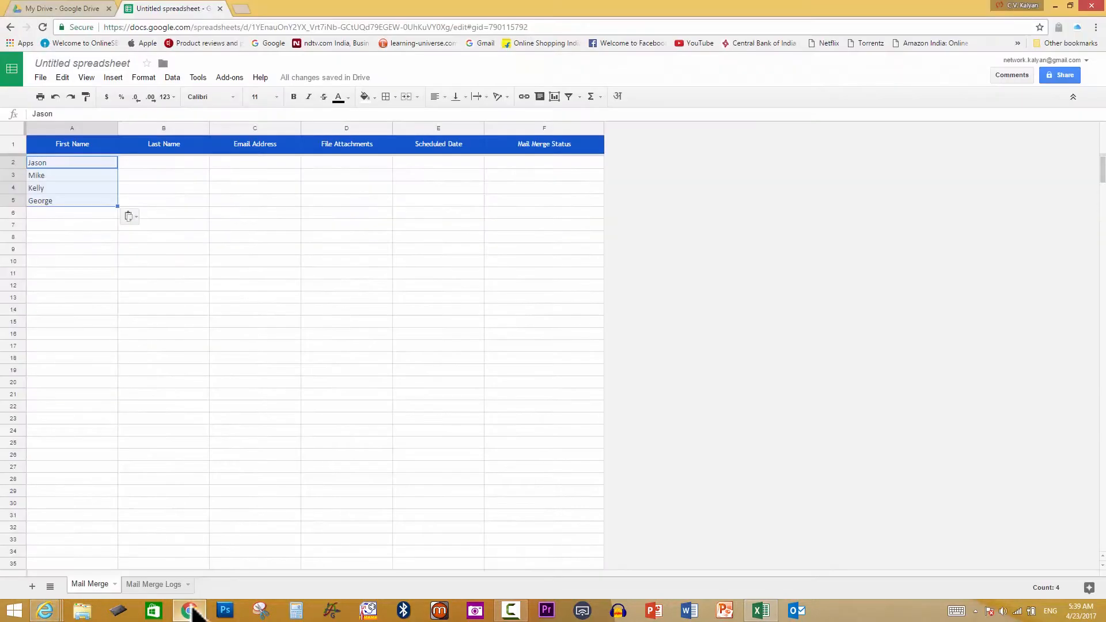
pyautogui.click(178, 167)
pyautogui.hotkey('shift', 'Down')
pyautogui.hotkey('shift', 'Down')
pyautogui.hotkey('shift', 'Down')
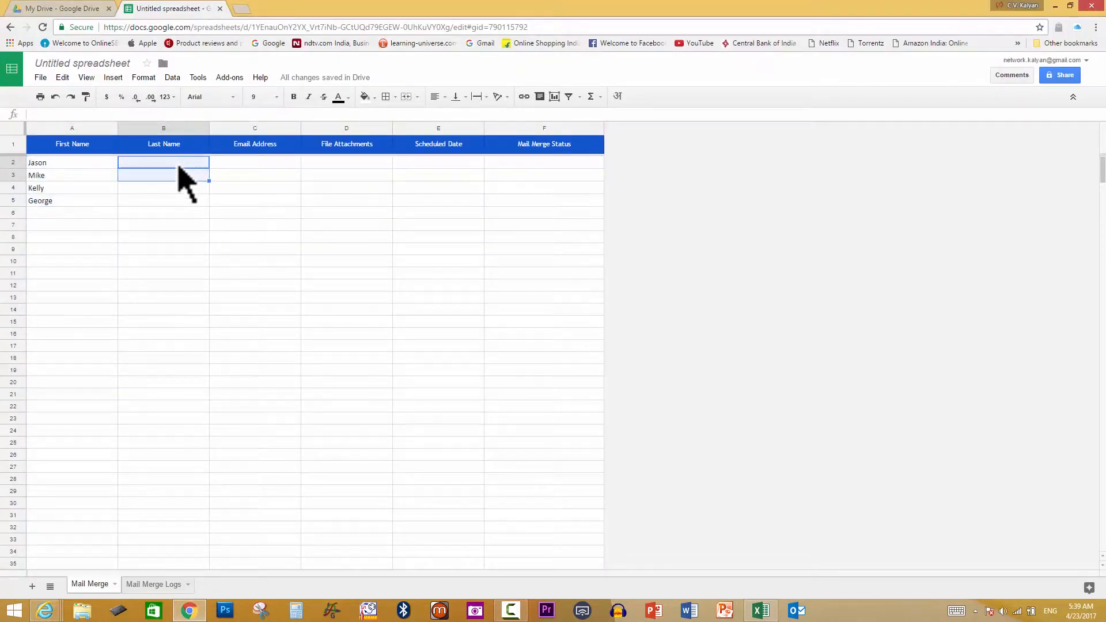
pyautogui.hotkey('ctrl', 'v')
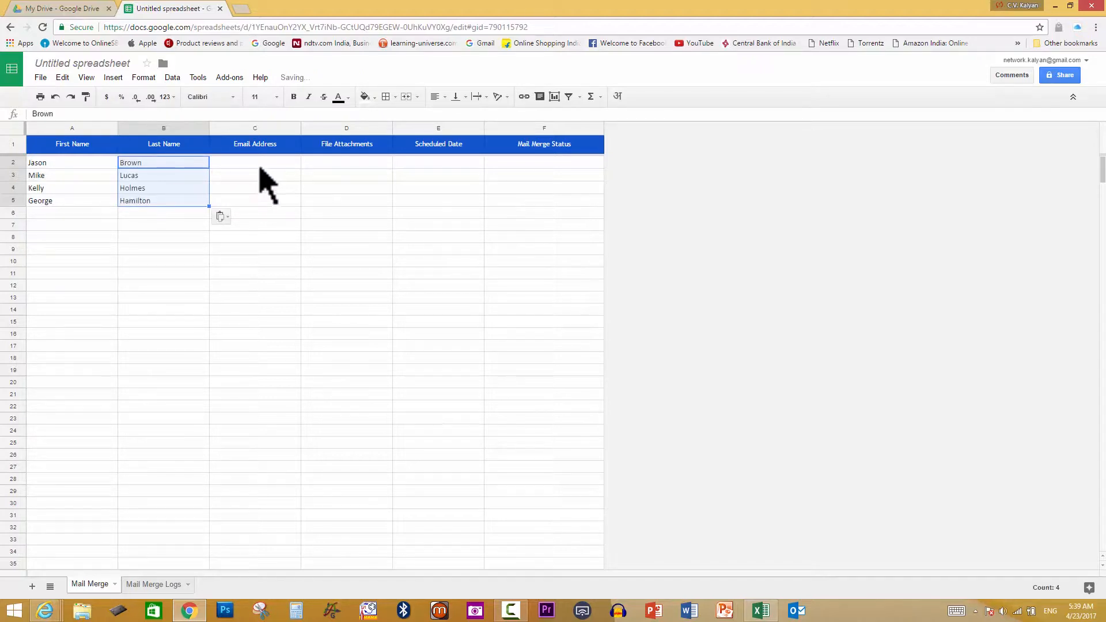
# Copy the four applicants' email addresses from Excel column C into C2:C5
pyautogui.click(261, 164)
pyautogui.click(759, 609)
pyautogui.click(412, 178)
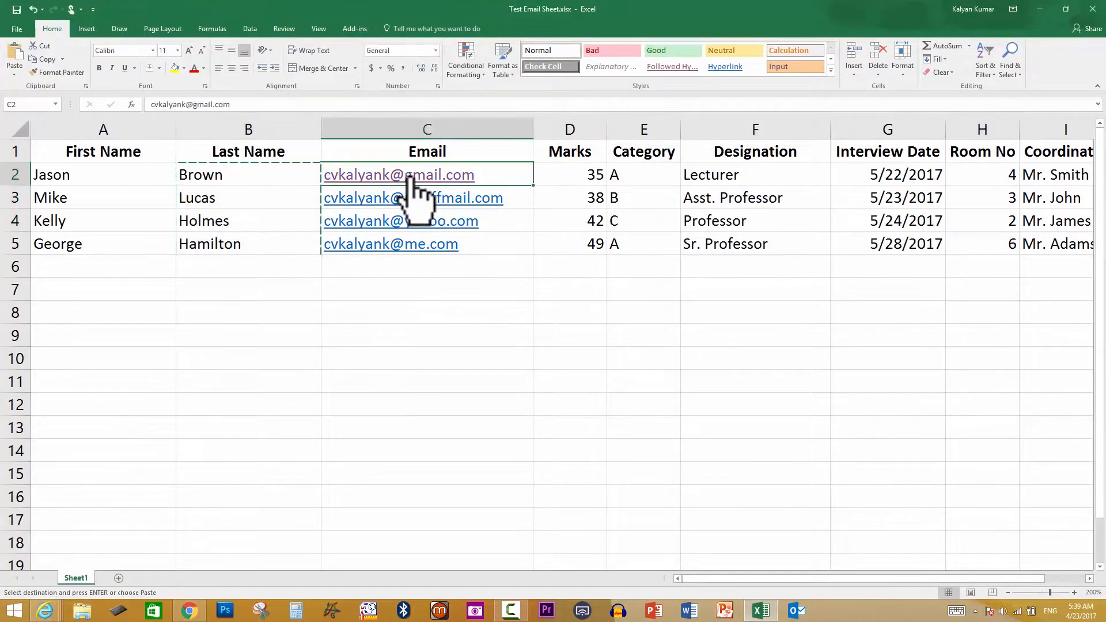
pyautogui.press('Escape')
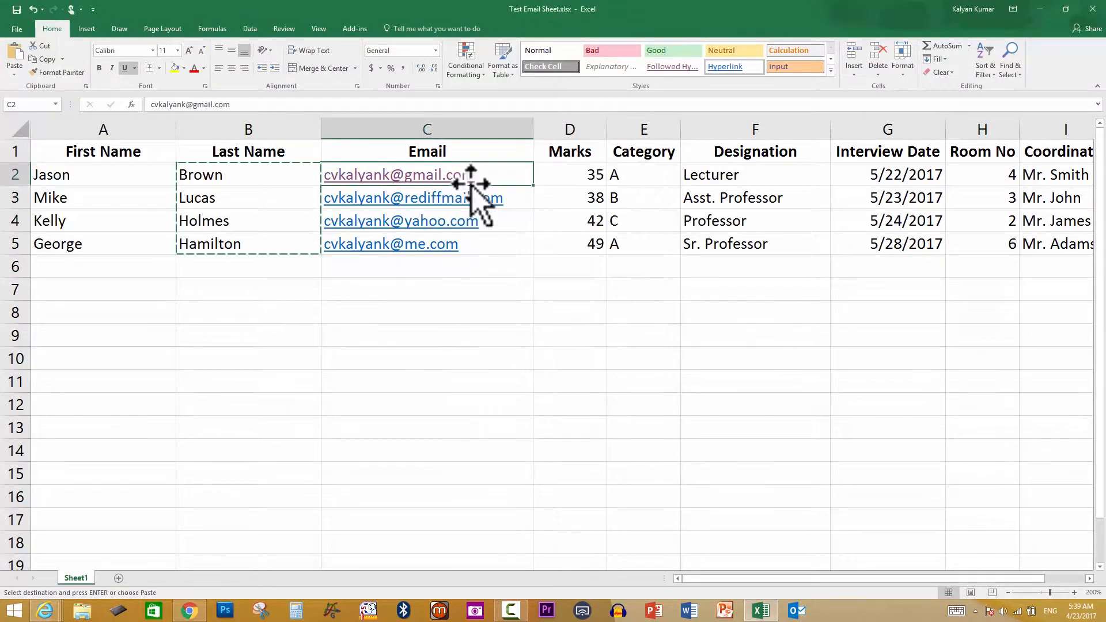
pyautogui.moveTo(506, 178); pyautogui.dragTo(467, 242)
pyautogui.hotkey('ctrl', 'c')
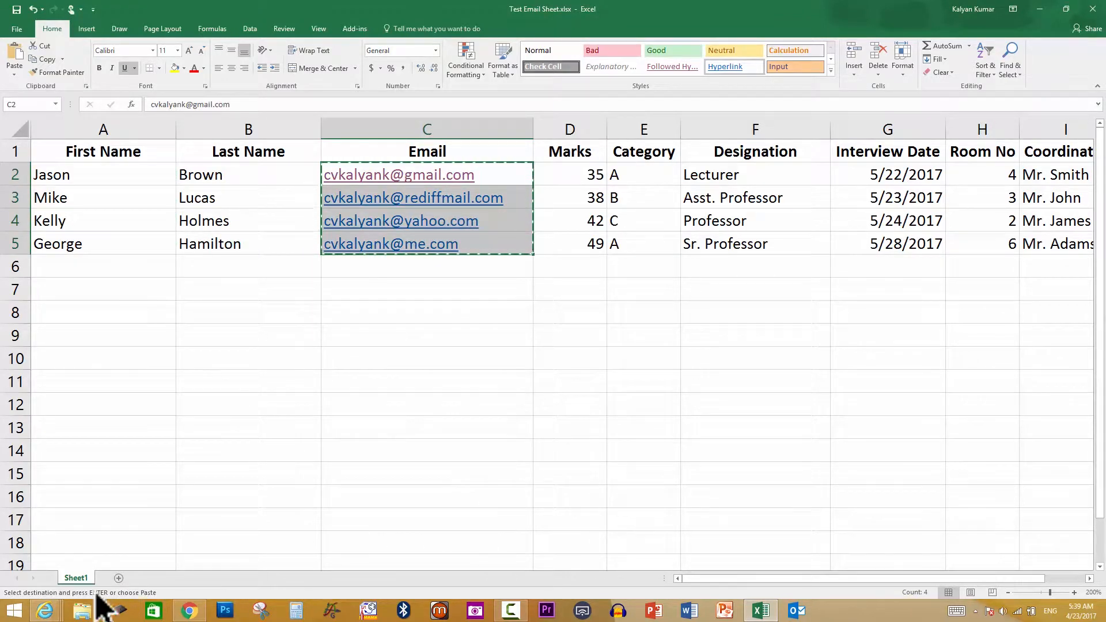
pyautogui.click(194, 610)
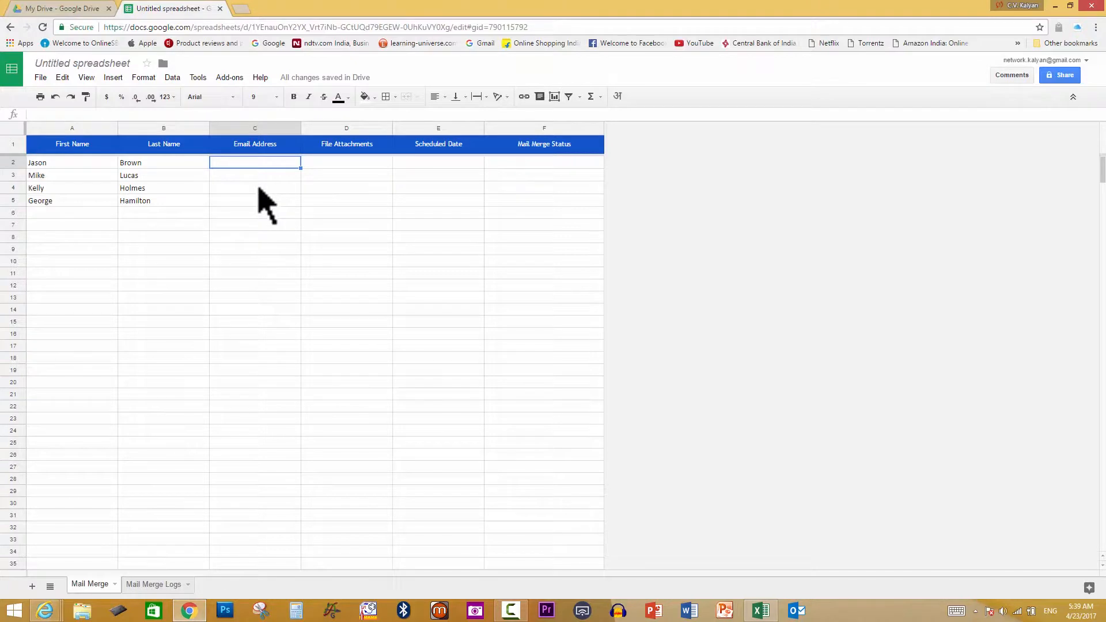
pyautogui.hotkey('shift', 'Down')
pyautogui.hotkey('shift', 'Down')
pyautogui.hotkey('shift', 'Down')
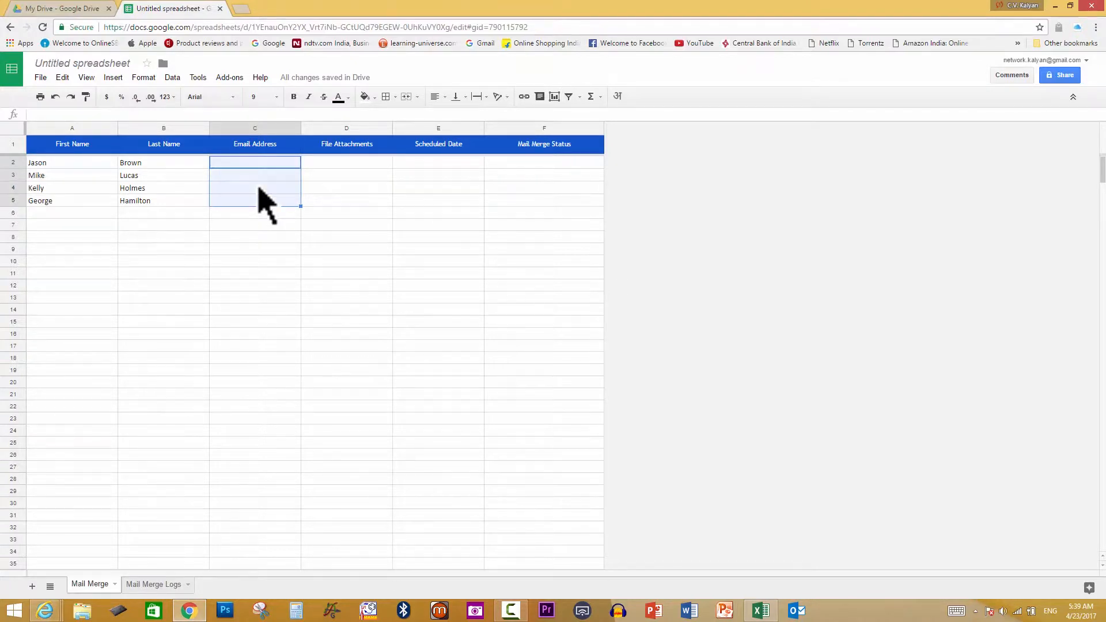
pyautogui.hotkey('ctrl', 'v')
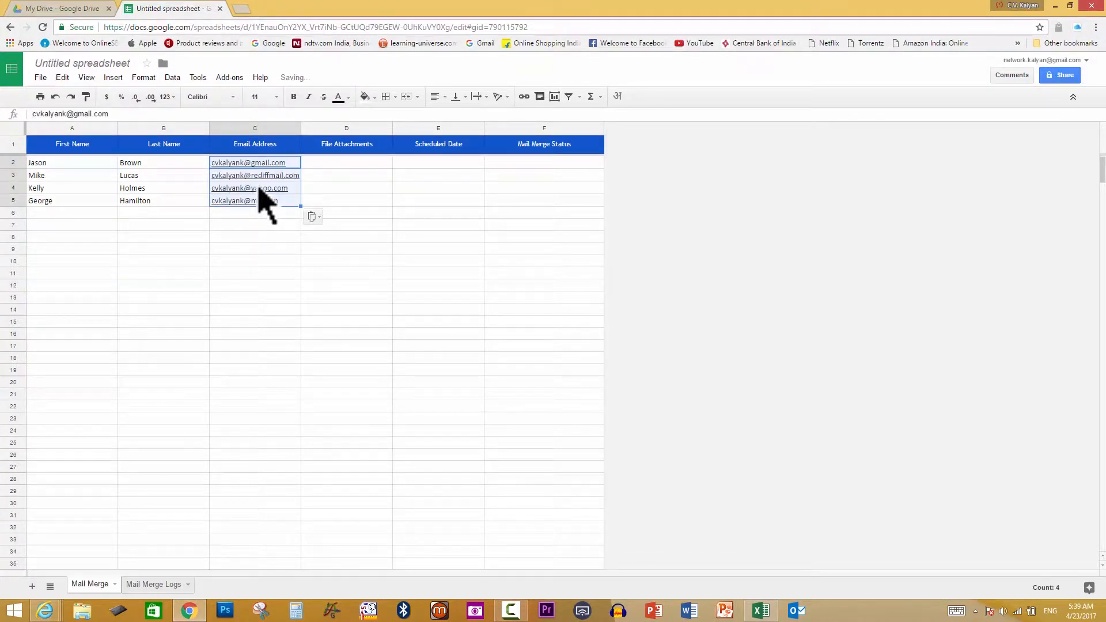
pyautogui.click(762, 612)
pyautogui.click(761, 612)
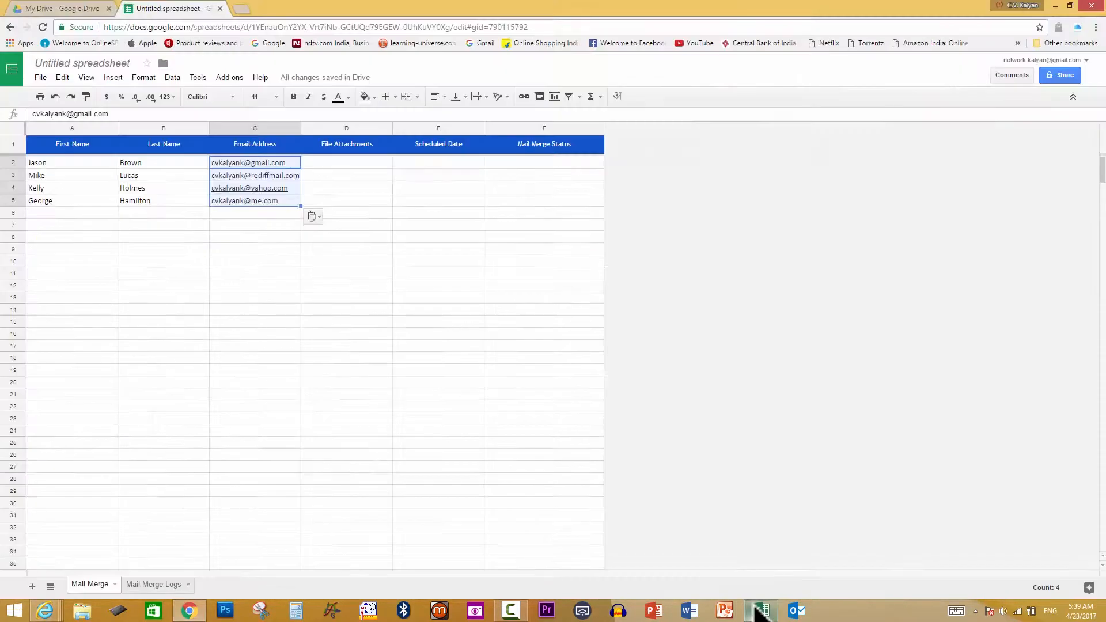
# Insert a vertically centred Marks column before File Attachments and paste the four marks into D2:D5
pyautogui.click(321, 129)
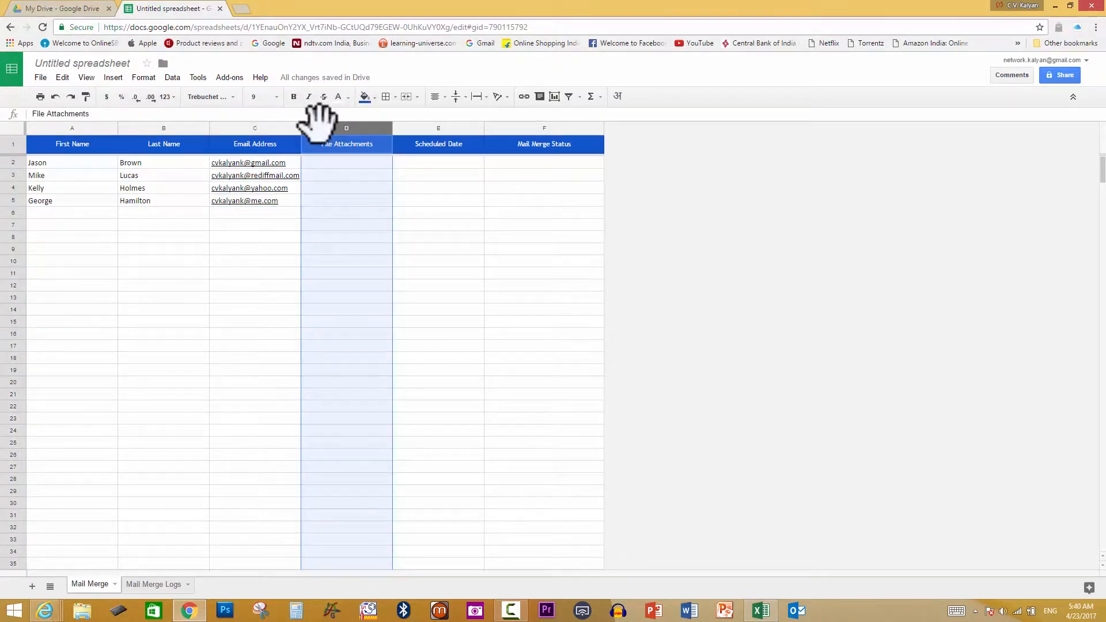
pyautogui.rightClick(321, 129)
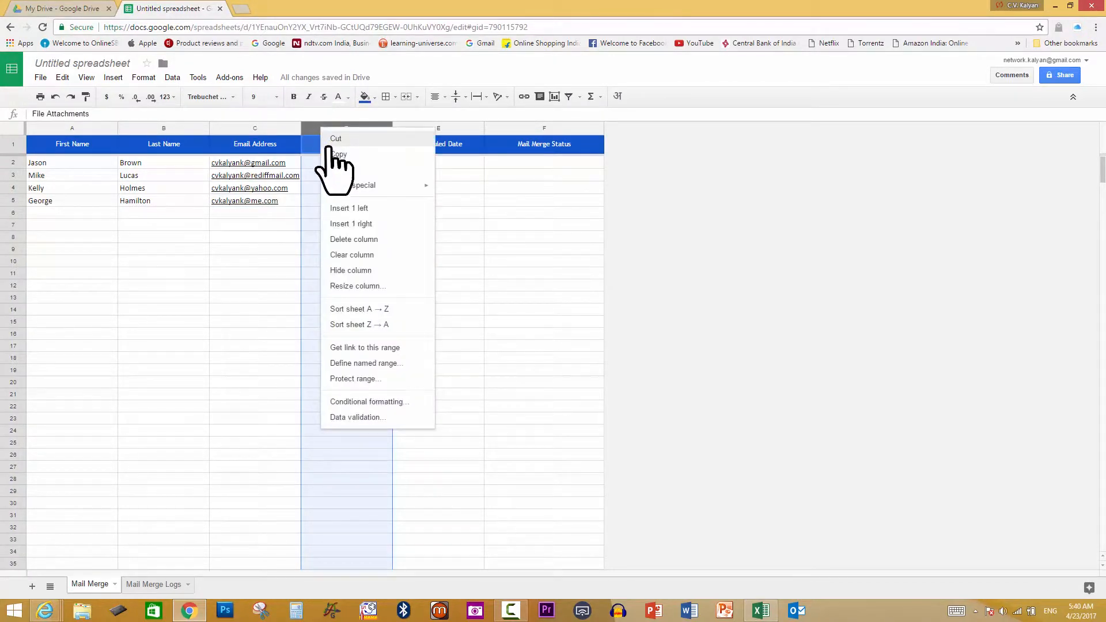
pyautogui.click(383, 211)
pyautogui.click(353, 151)
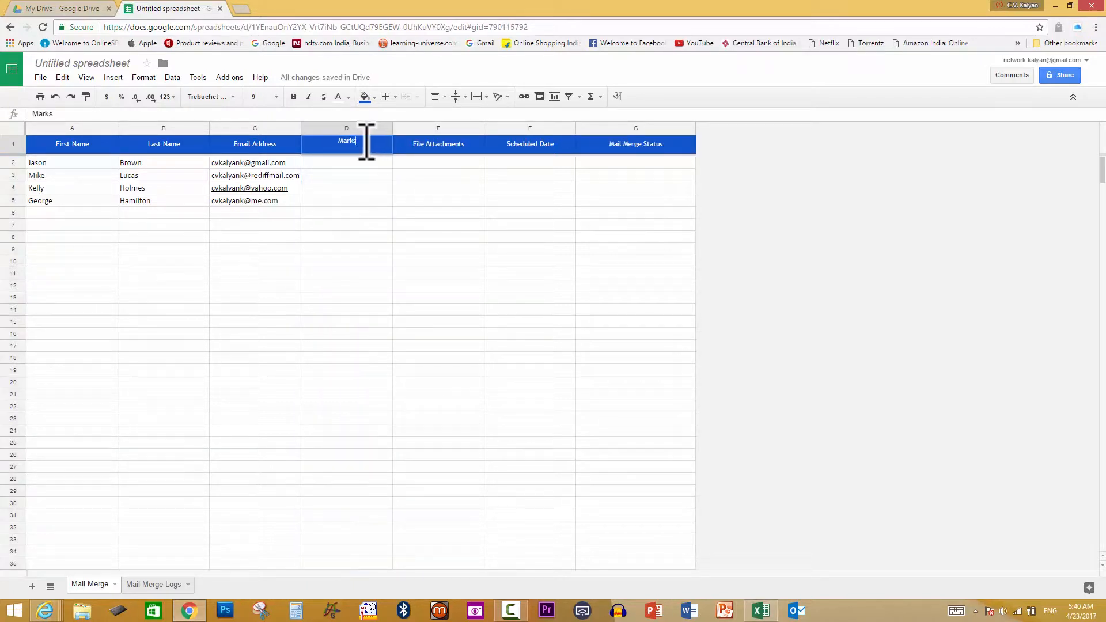
pyautogui.click(455, 97)
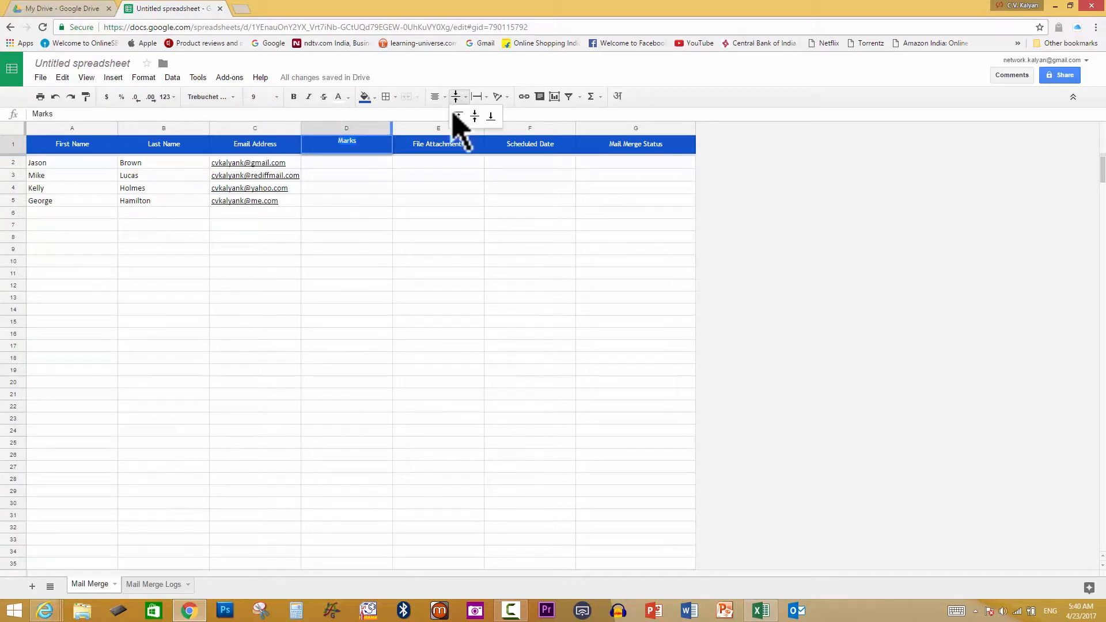
pyautogui.click(454, 115)
pyautogui.click(761, 611)
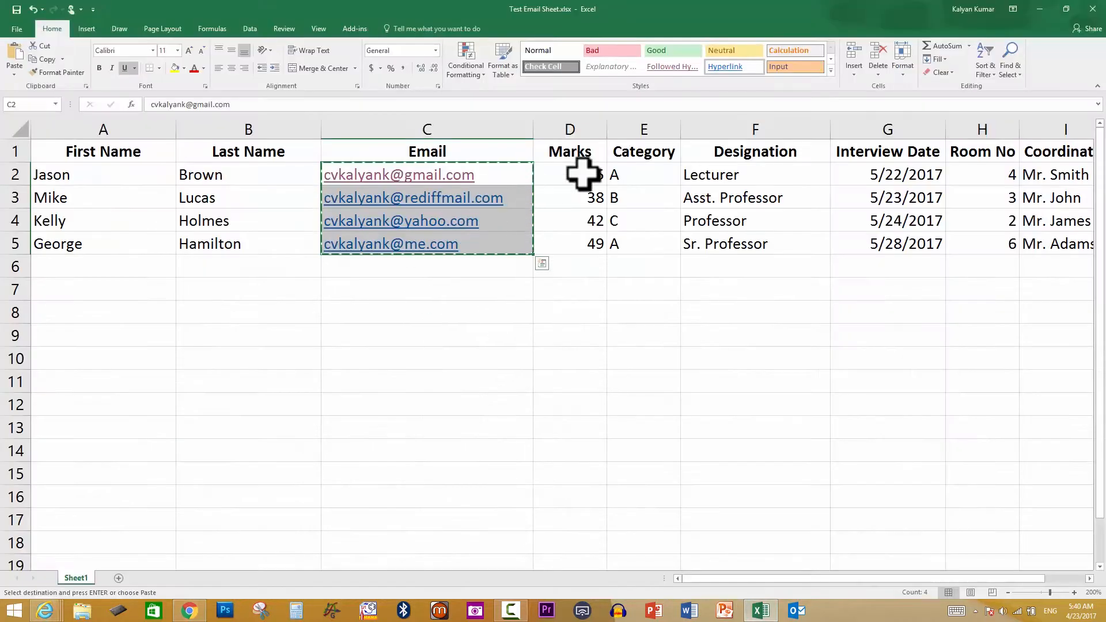
pyautogui.click(577, 175)
pyautogui.hotkey('shift', 'Down')
pyautogui.hotkey('shift', 'Down')
pyautogui.hotkey('shift', 'Down')
pyautogui.hotkey('ctrl', 'c')
pyautogui.hotkey('alt', 'Tab')
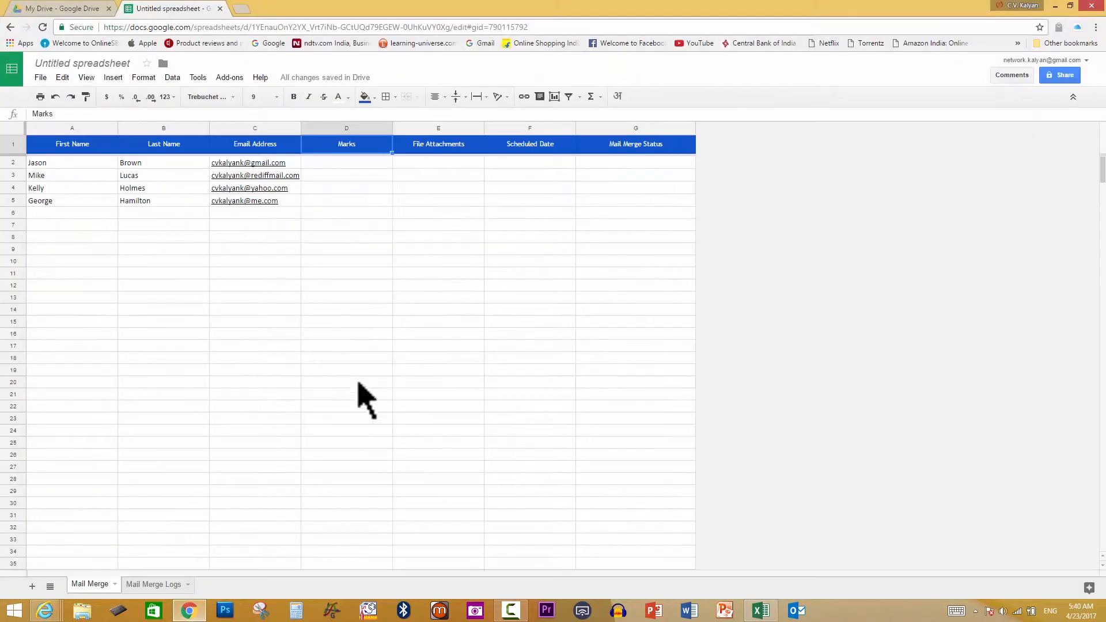
pyautogui.click(367, 165)
pyautogui.hotkey('shift', 'Down')
pyautogui.hotkey('shift', 'Down')
pyautogui.hotkey('shift', 'Down')
pyautogui.hotkey('ctrl', 'v')
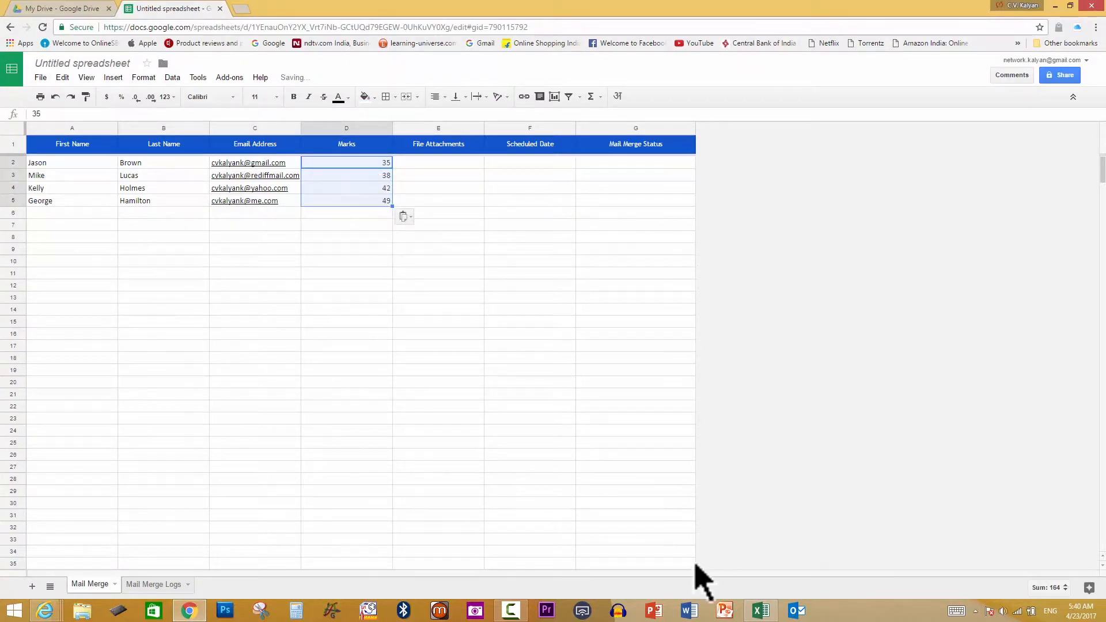
# Insert a vertically centred Category column and paste the four Category values into E2:E5
pyautogui.click(761, 610)
pyautogui.hotkey('alt', 'Tab')
pyautogui.click(419, 128)
pyautogui.rightClick(421, 125)
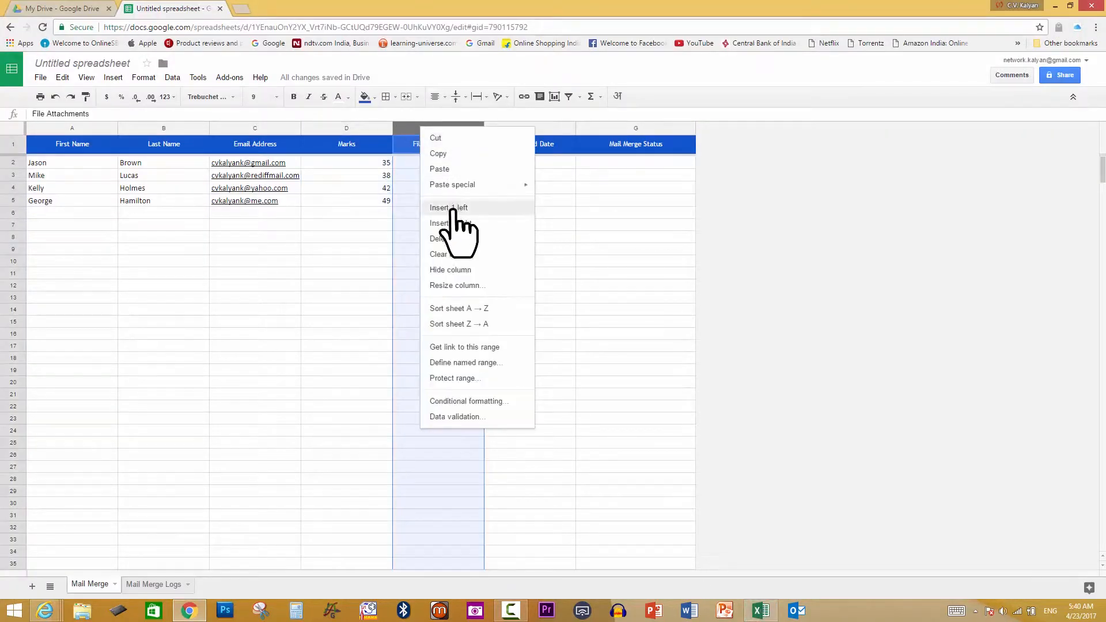
pyautogui.click(447, 210)
pyautogui.click(462, 97)
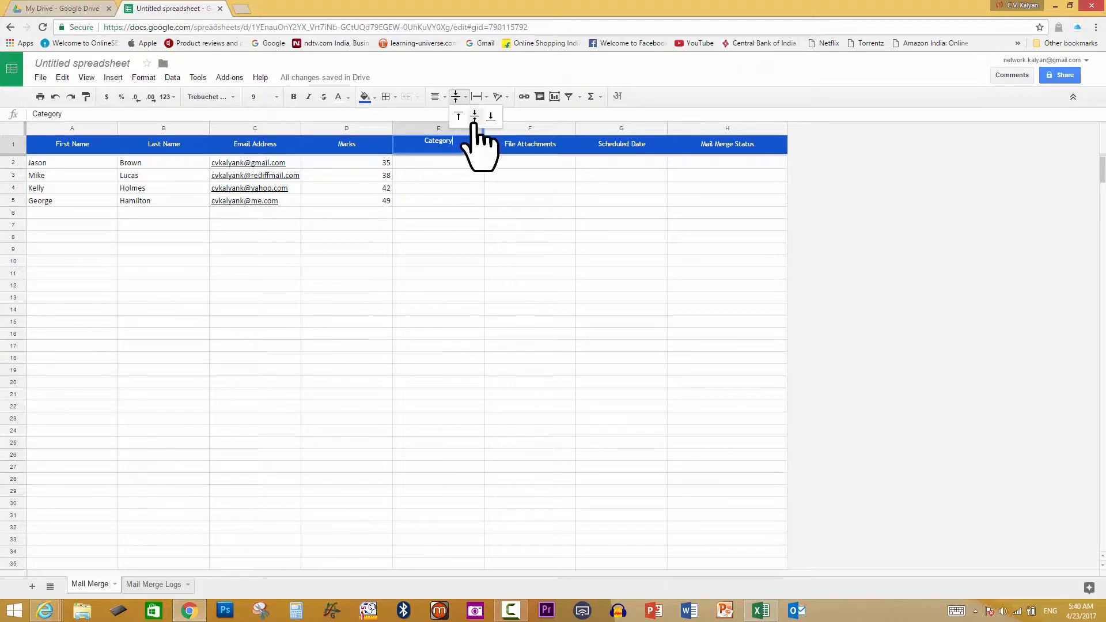
pyautogui.click(474, 114)
pyautogui.click(760, 610)
pyautogui.click(636, 174)
pyautogui.hotkey('shift', 'Down')
pyautogui.hotkey('shift', 'Down')
pyautogui.hotkey('shift', 'Down')
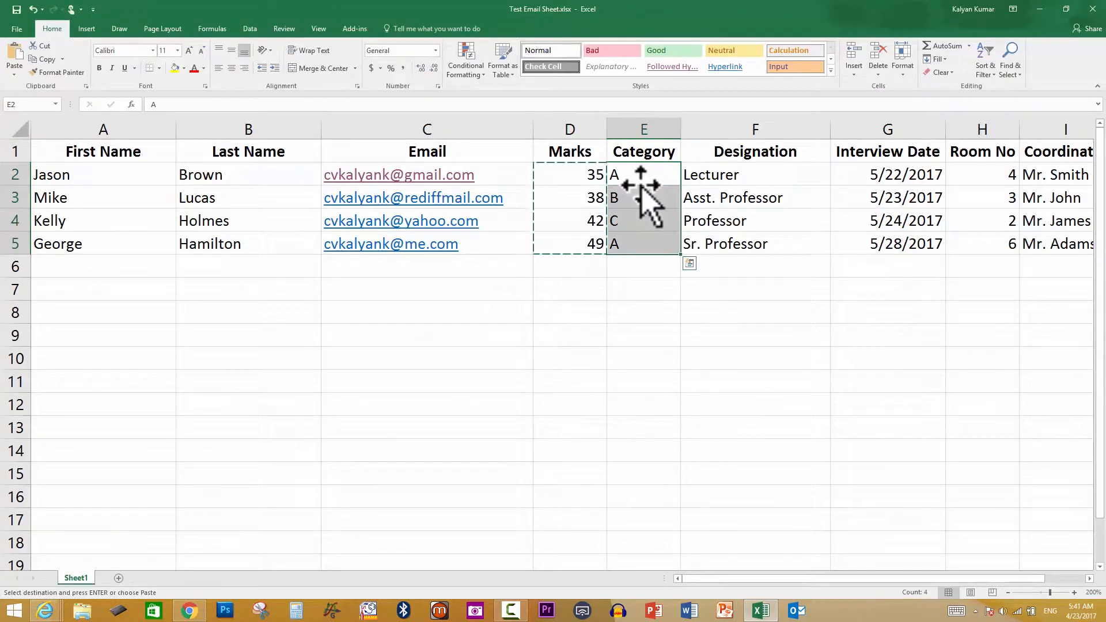
pyautogui.hotkey('ctrl', 'c')
pyautogui.click(190, 611)
pyautogui.click(446, 164)
pyautogui.hotkey('shift', 'Down')
pyautogui.hotkey('shift', 'Down')
pyautogui.hotkey('shift', 'Down')
pyautogui.hotkey('ctrl', 'v')
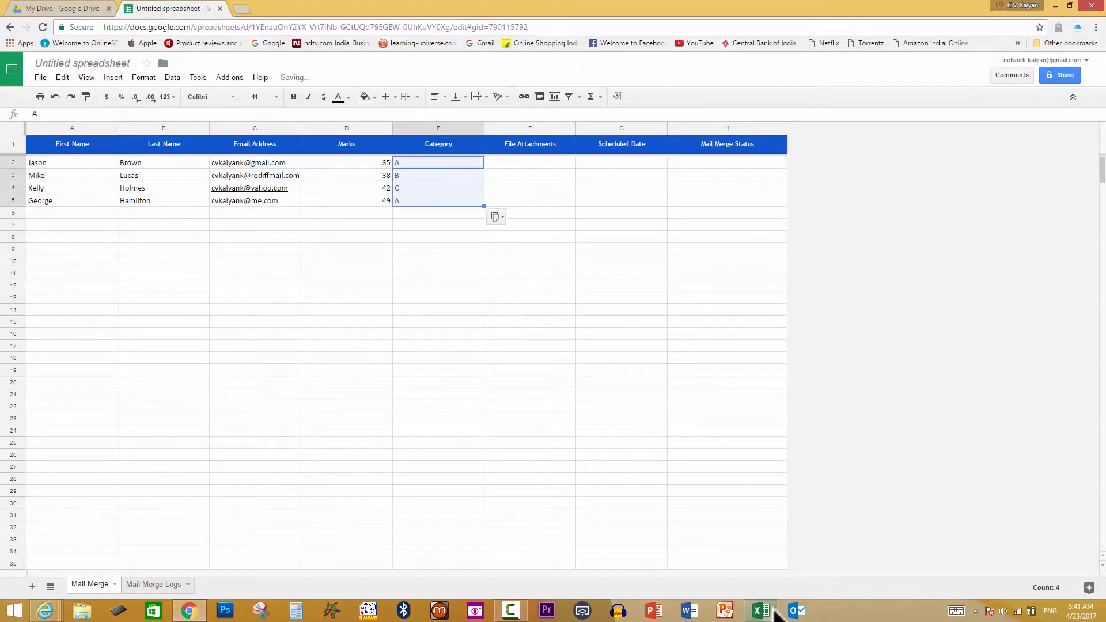
pyautogui.click(769, 609)
pyautogui.click(770, 609)
# Add a Designation column and paste the four designations from Excel into F2:F5
pyautogui.click(507, 128)
pyautogui.rightClick(506, 127)
pyautogui.click(529, 210)
pyautogui.click(512, 144)
pyautogui.write('Des')
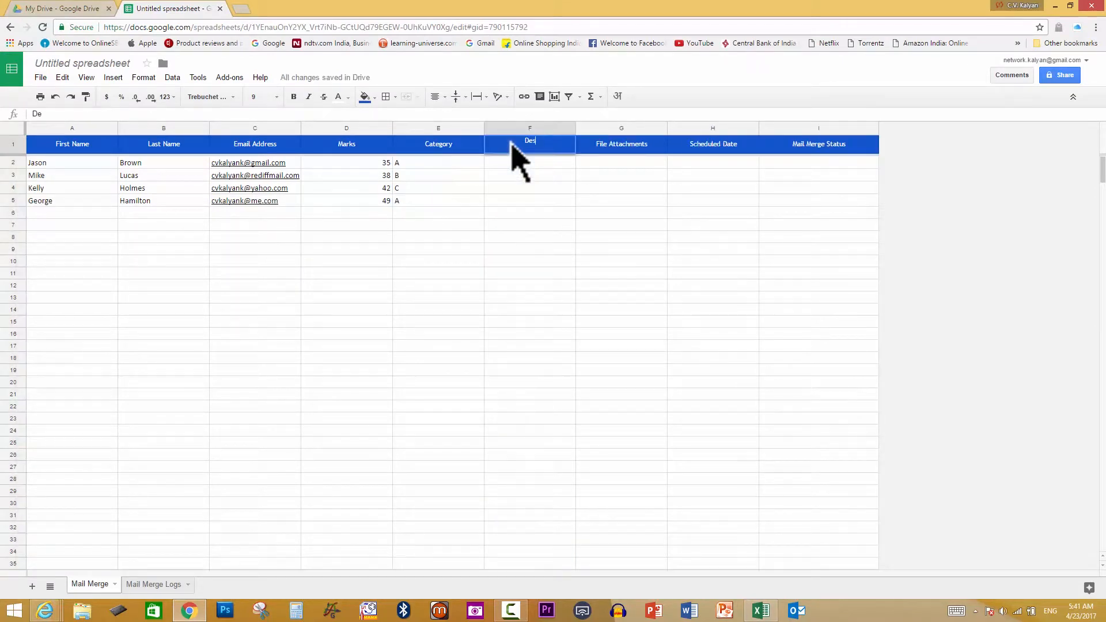
pyautogui.write('ignation')
pyautogui.click(761, 611)
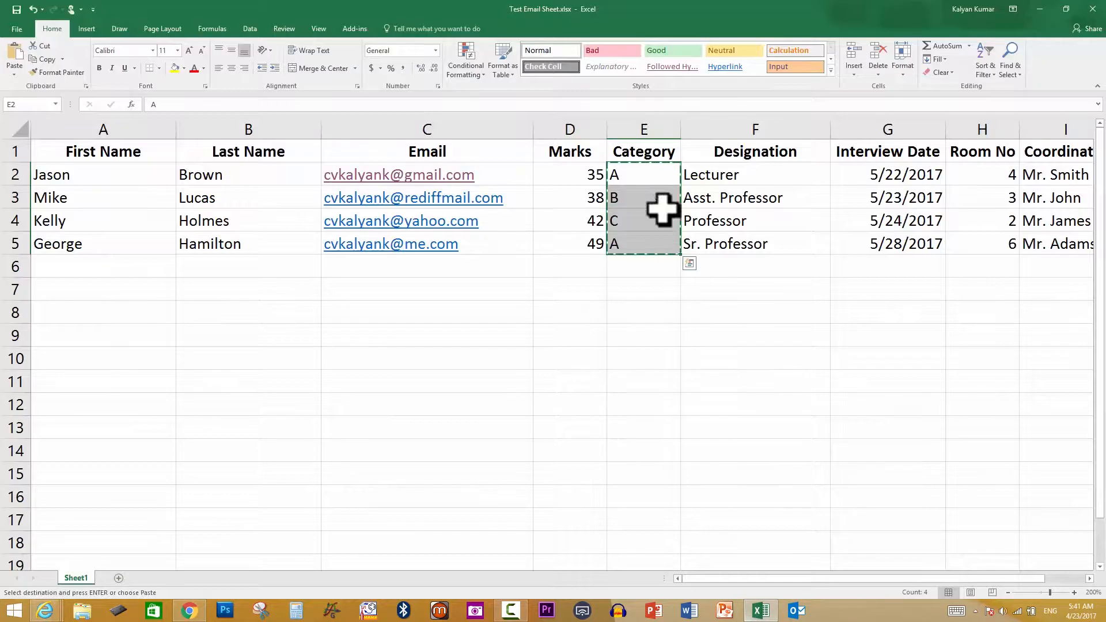
pyautogui.moveTo(715, 175); pyautogui.dragTo(721, 242)
pyautogui.hotkey('ctrl', 'c')
pyautogui.click(189, 611)
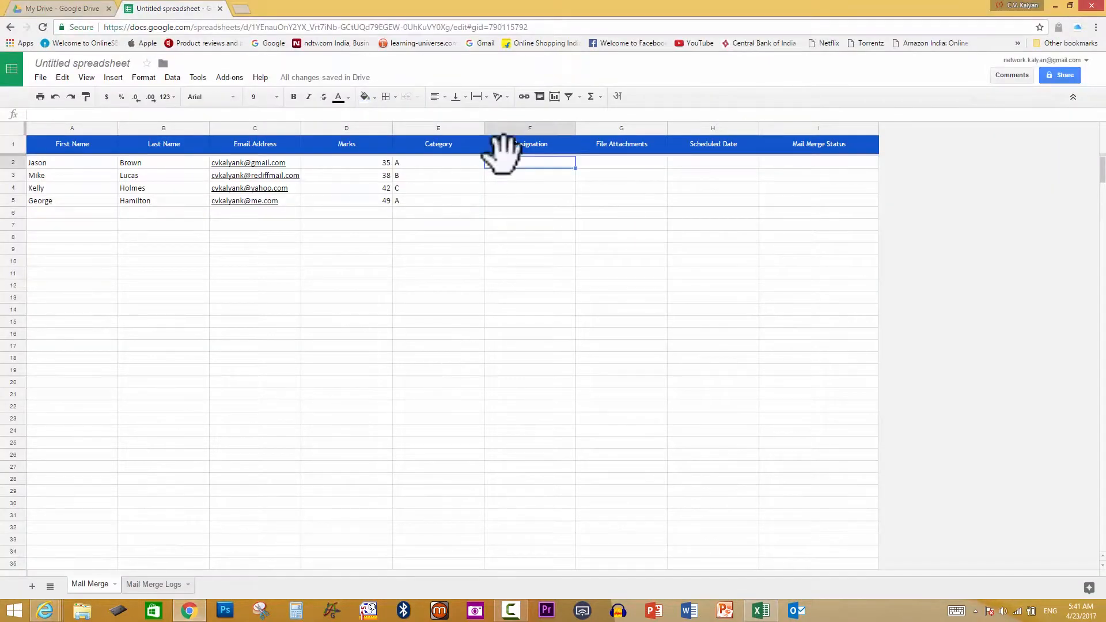
pyautogui.moveTo(518, 163); pyautogui.dragTo(521, 199)
pyautogui.hotkey('ctrl', 'v')
# Add an Interview Date column and paste the four interview dates into G2:G5
pyautogui.click(760, 609)
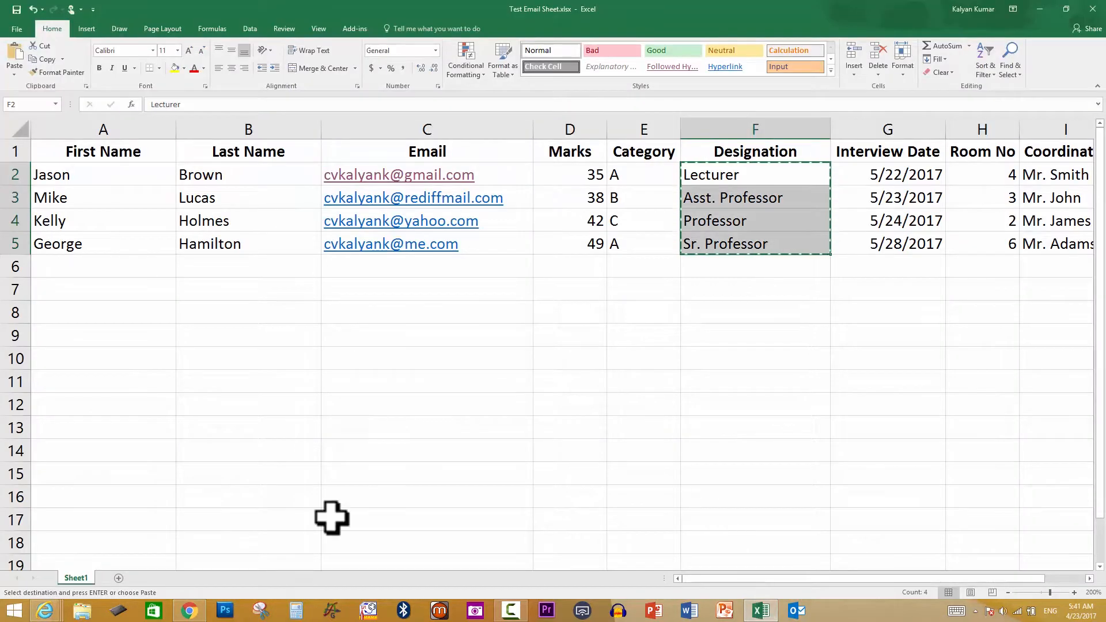
pyautogui.click(196, 612)
pyautogui.rightClick(610, 129)
pyautogui.click(648, 210)
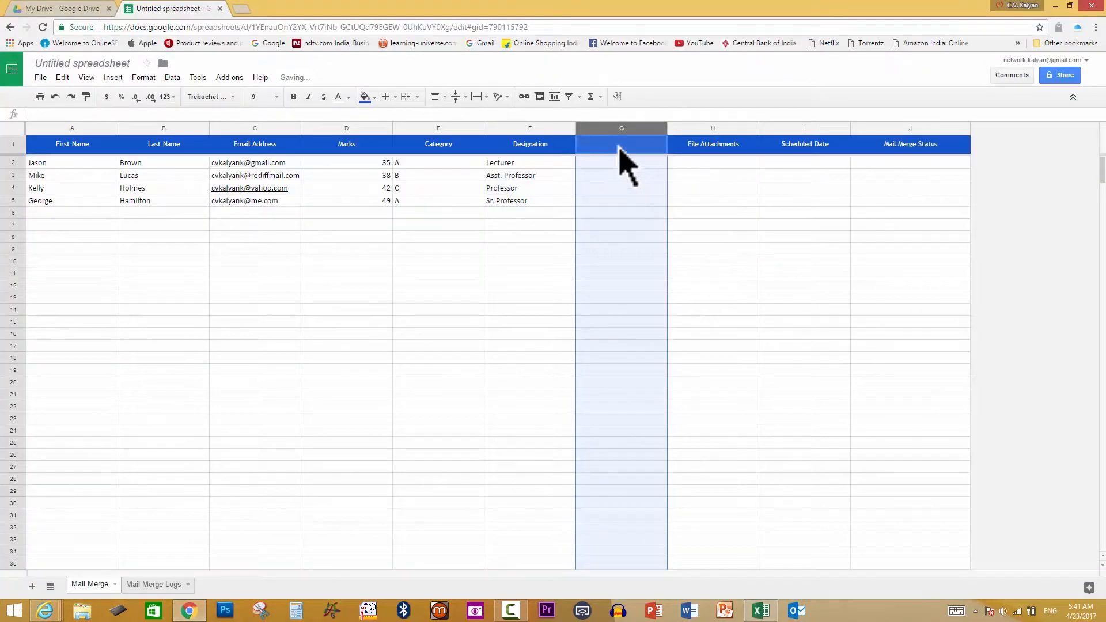
pyautogui.write('Interview Dat')
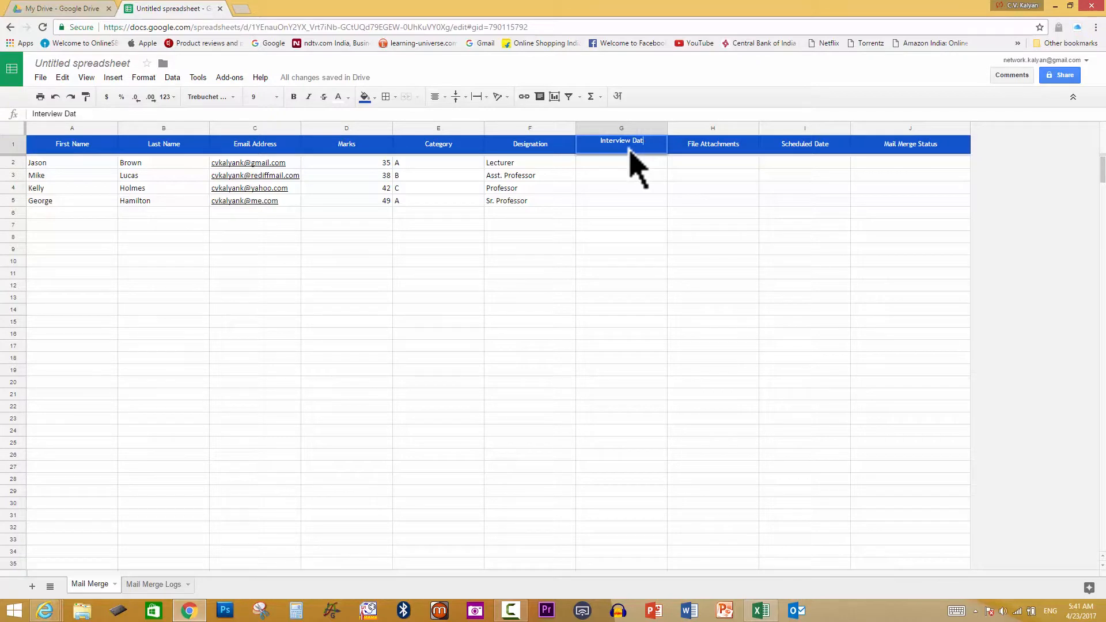
pyautogui.write('e')
pyautogui.press('Return')
pyautogui.click(759, 614)
pyautogui.moveTo(886, 174); pyautogui.dragTo(886, 244)
pyautogui.hotkey('ctrl', 'c')
pyautogui.click(189, 611)
pyautogui.click(621, 167)
pyautogui.hotkey('ctrl', 'v')
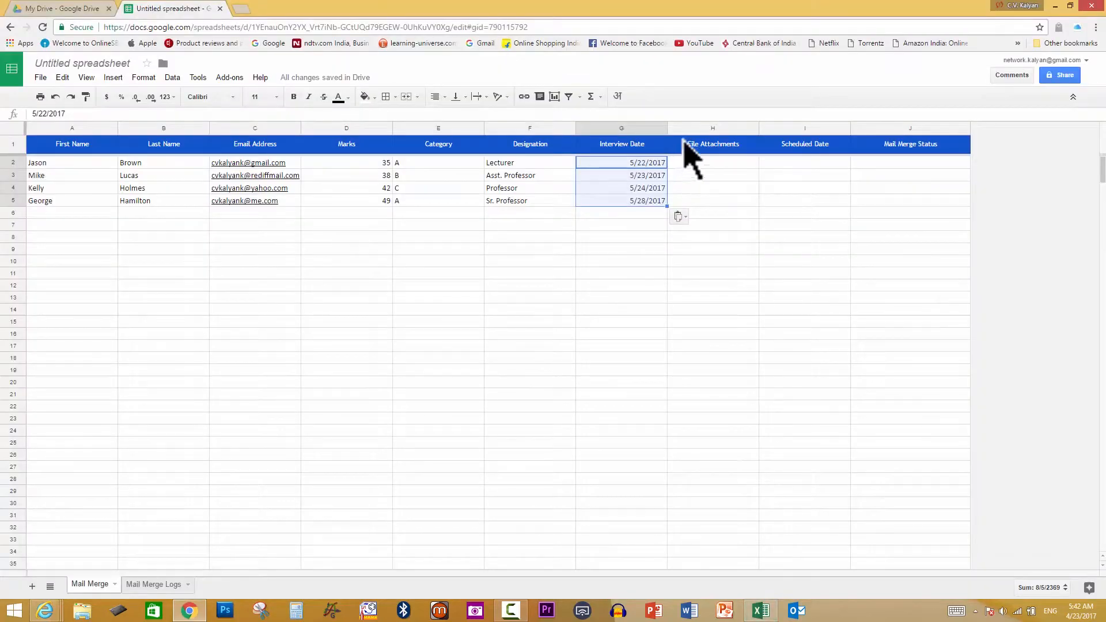
# Add a ROOM No. column and paste the four room numbers into H2:H5
pyautogui.rightClick(689, 129)
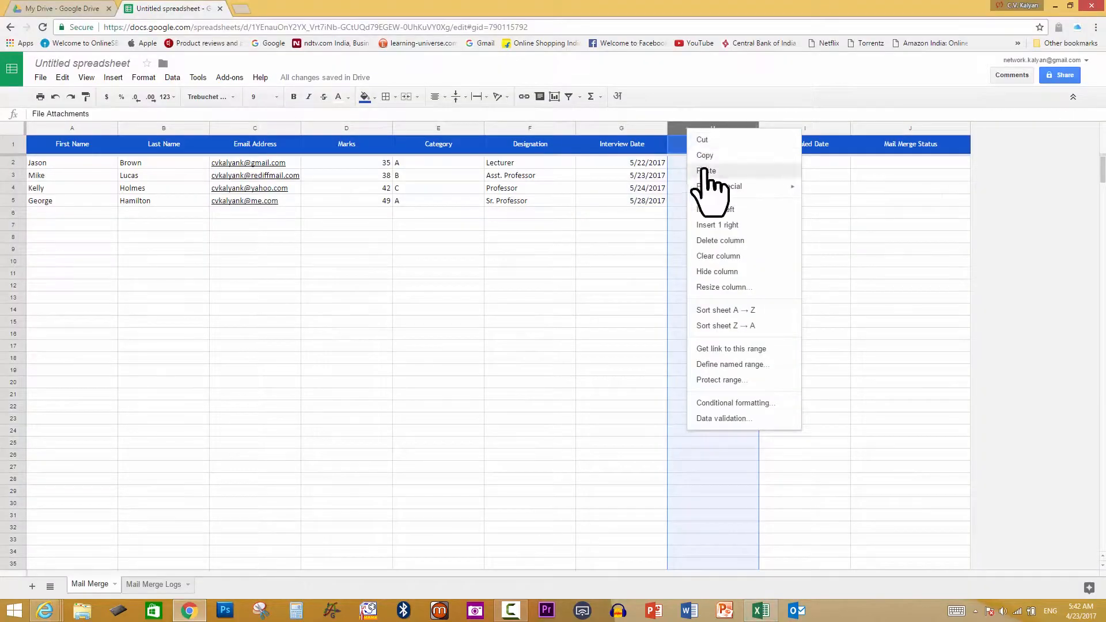
pyautogui.click(715, 210)
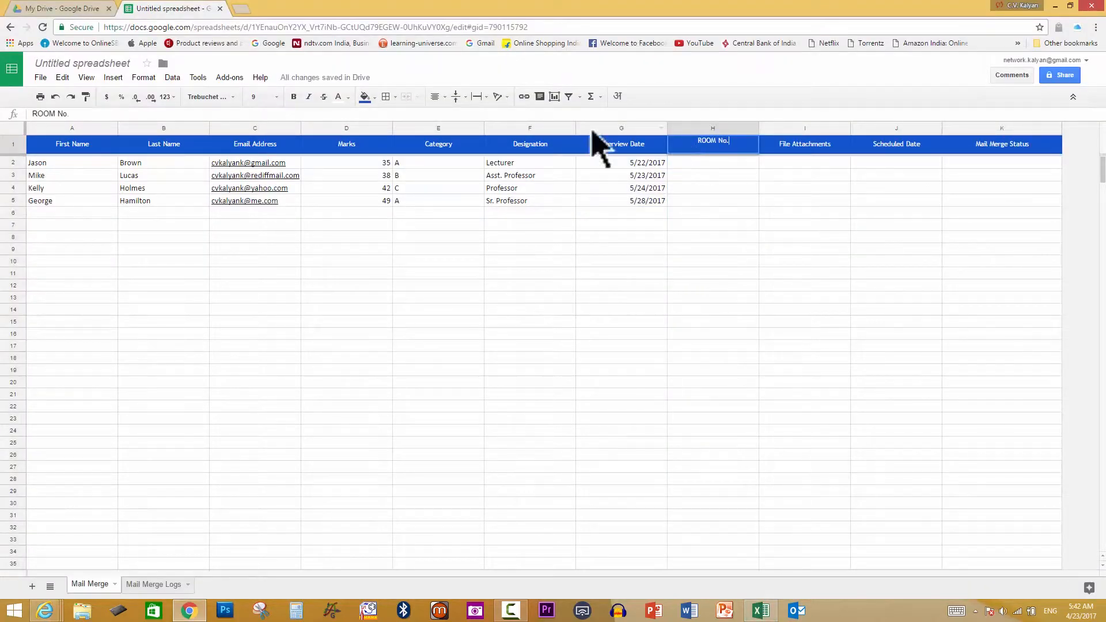
pyautogui.hotkey('alt', 'Tab')
pyautogui.moveTo(983, 174); pyautogui.dragTo(997, 245)
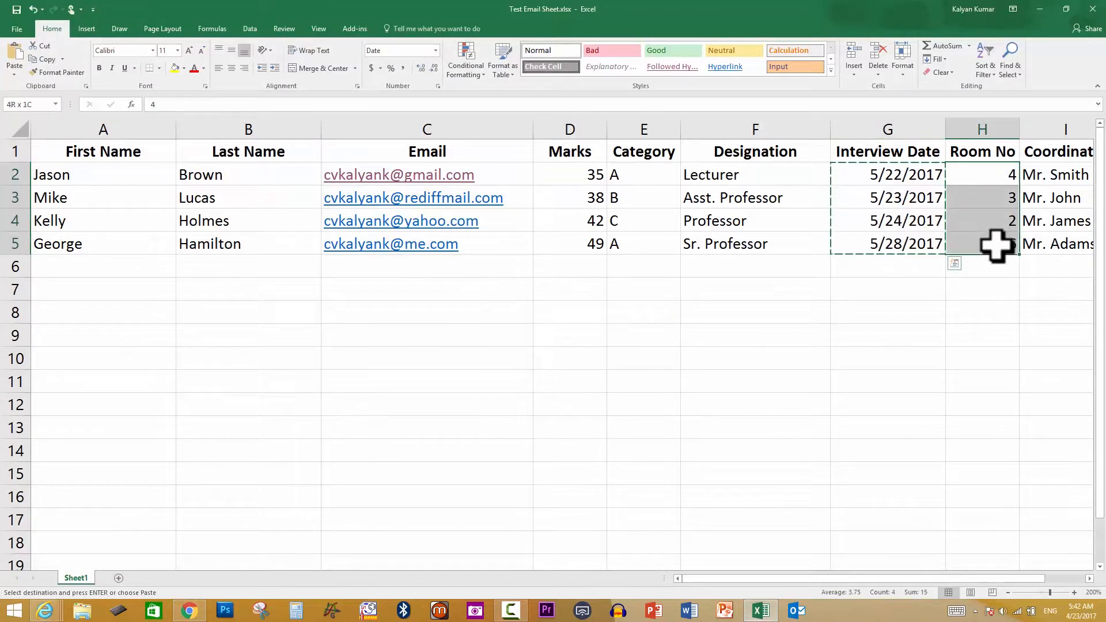
pyautogui.click(189, 610)
pyautogui.click(710, 163)
pyautogui.hotkey('ctrl', 'v')
# Add Coordiantor and Time columns and paste the coordinators and times from Excel into I2:J5
pyautogui.click(760, 610)
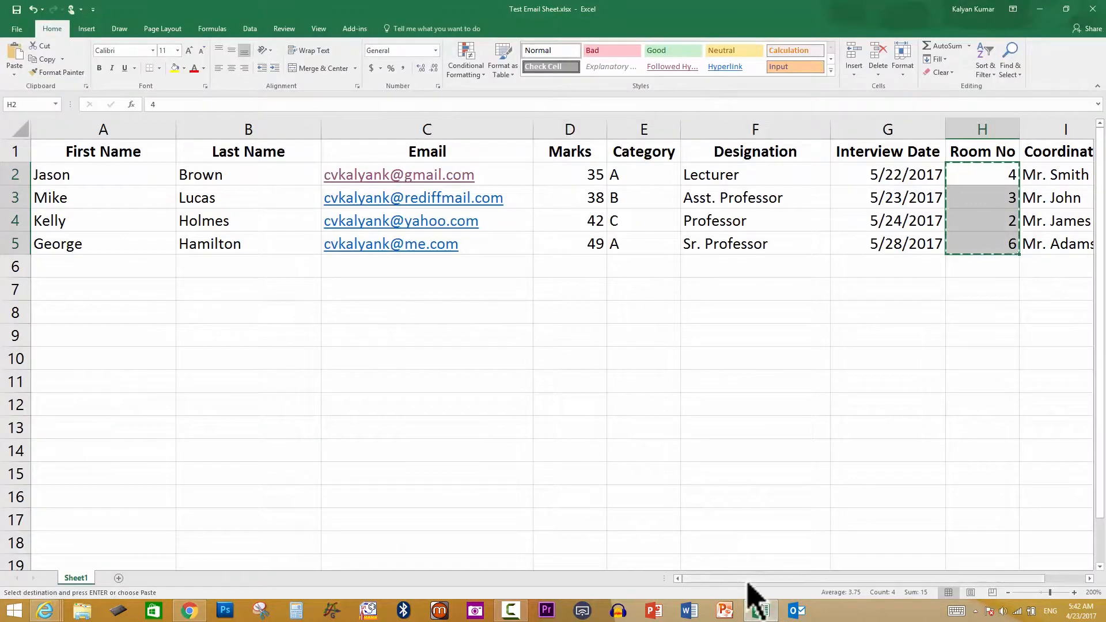
pyautogui.hscroll(1, 748, 595)
pyautogui.click(189, 609)
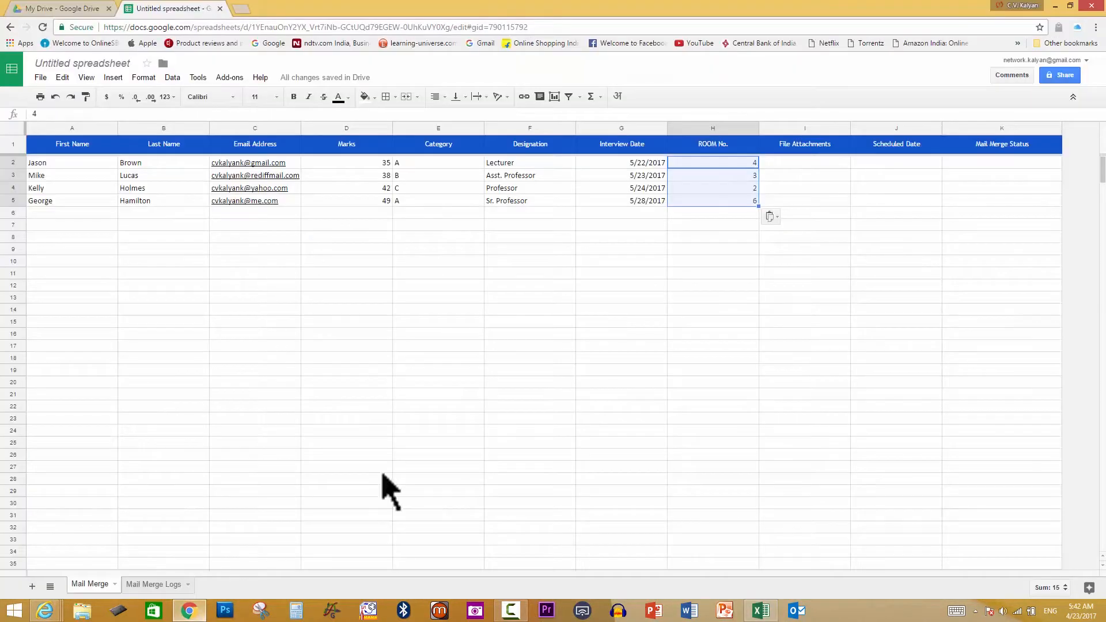
pyautogui.rightClick(786, 130)
pyautogui.click(810, 209)
pyautogui.rightClick(823, 129)
pyautogui.click(850, 209)
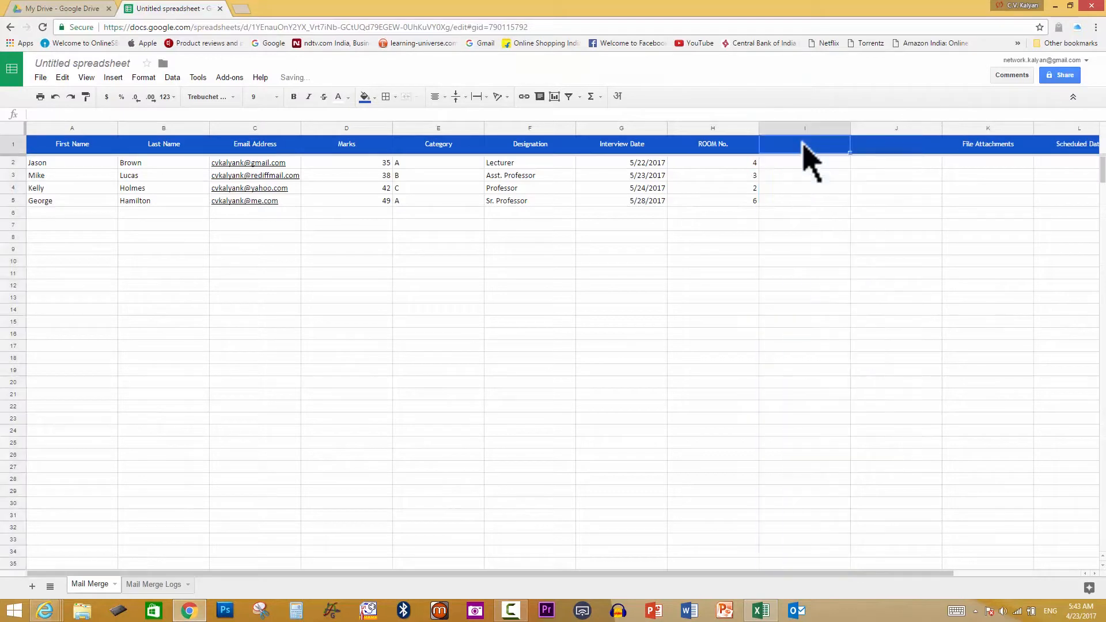
pyautogui.click(870, 150)
pyautogui.write('Tim')
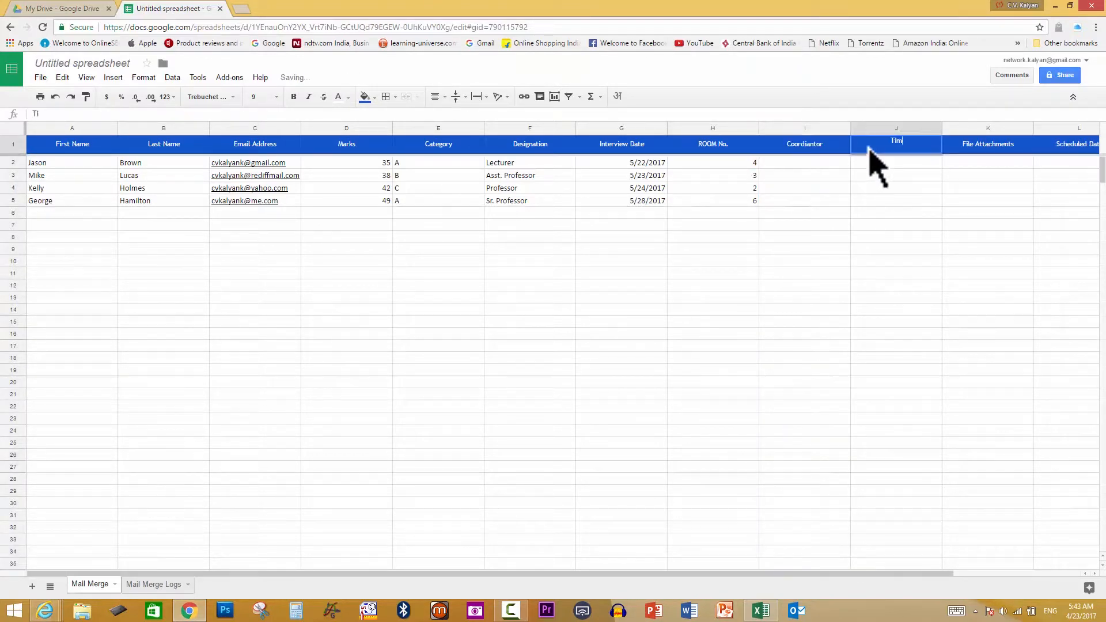
pyautogui.write('e')
pyautogui.press('Return')
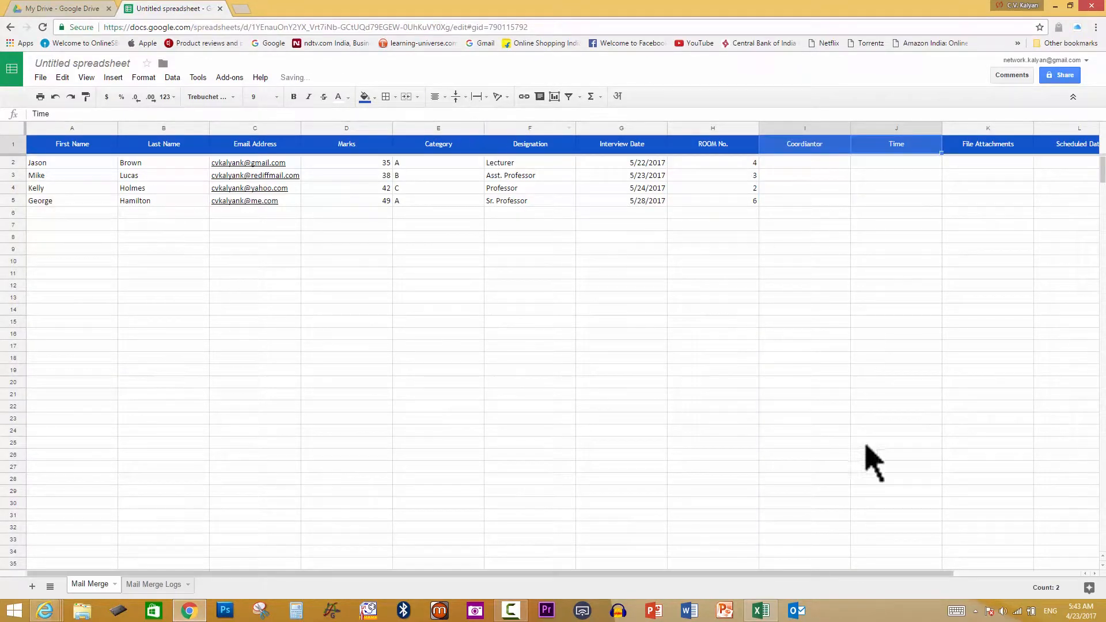
pyautogui.click(761, 610)
pyautogui.moveTo(899, 174); pyautogui.dragTo(986, 239)
pyautogui.hotkey('ctrl', 'c')
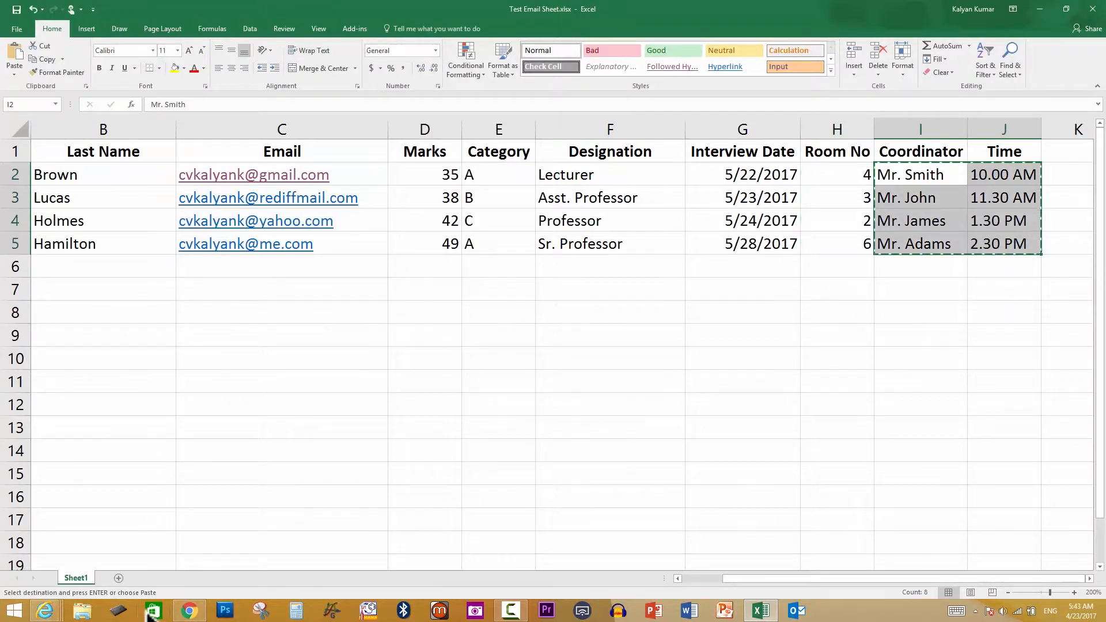
pyautogui.hotkey('alt', 'Tab')
pyautogui.moveTo(837, 163); pyautogui.dragTo(869, 198)
pyautogui.hotkey('ctrl', 'v')
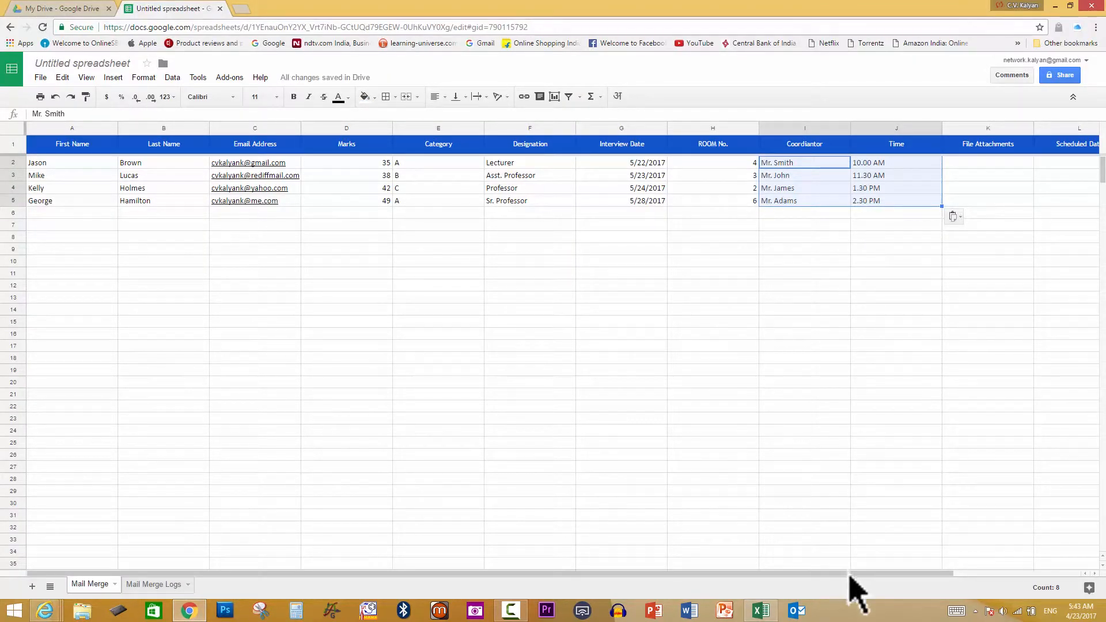
pyautogui.moveTo(851, 574); pyautogui.dragTo(997, 571)
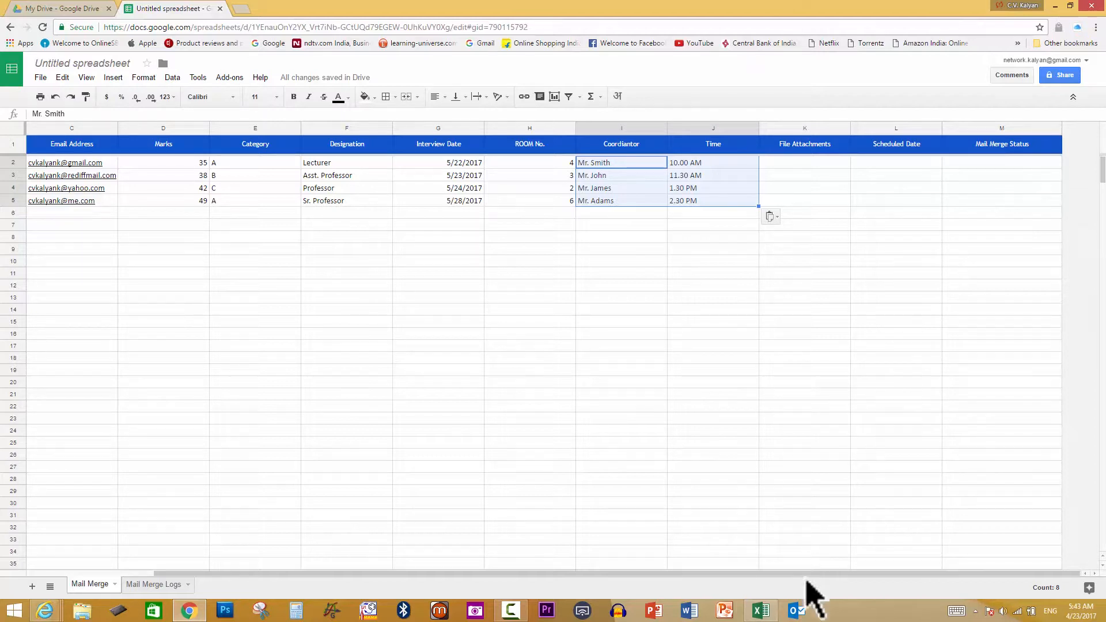
pyautogui.moveTo(808, 575); pyautogui.dragTo(558, 574)
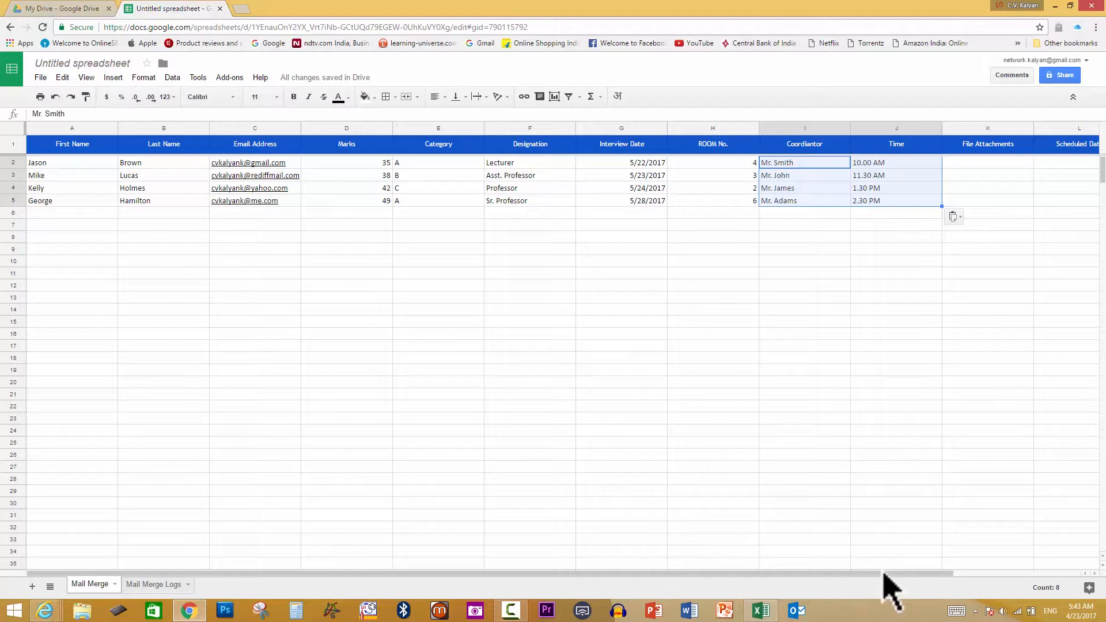
pyautogui.moveTo(884, 574); pyautogui.dragTo(1056, 578)
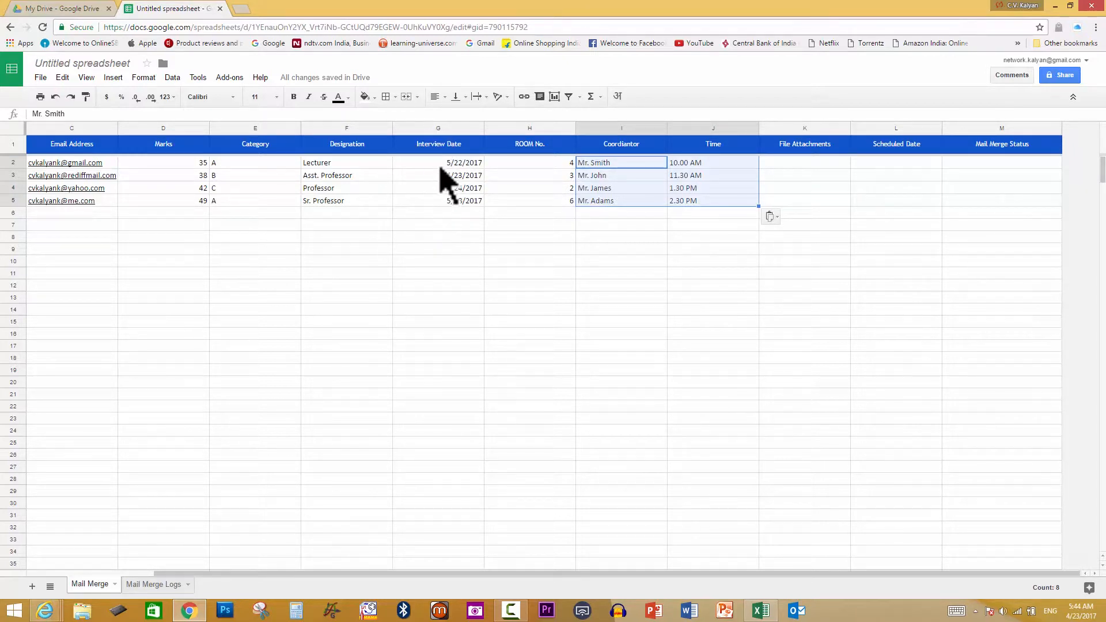
# Open the add-on's Select Files from Computer dialog for the first applicant's attachment cell K2
pyautogui.click(803, 163)
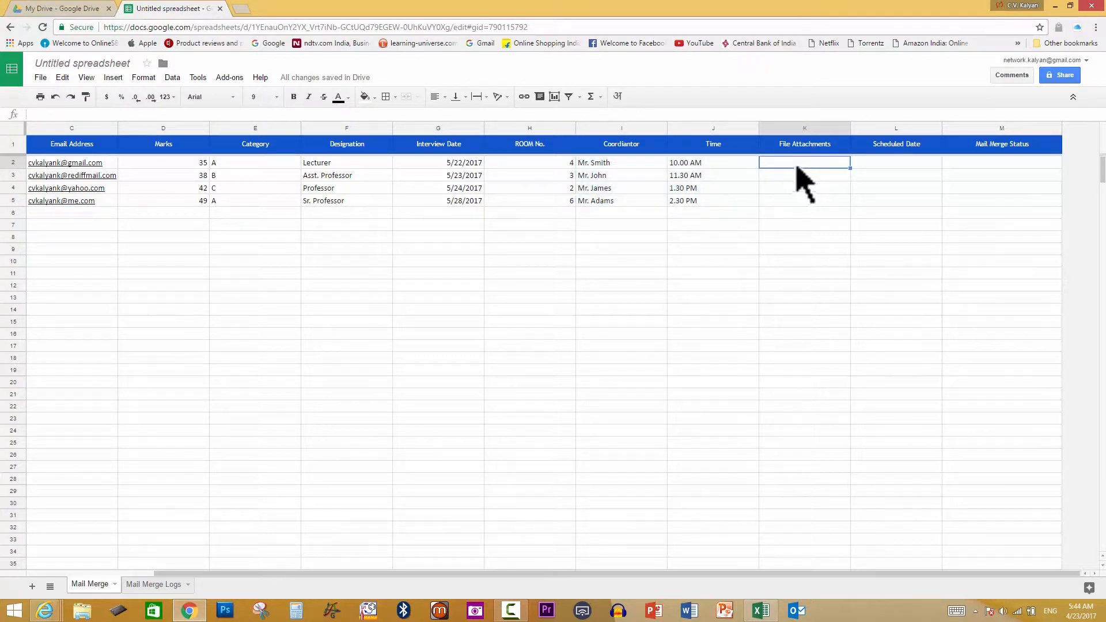
pyautogui.click(225, 78)
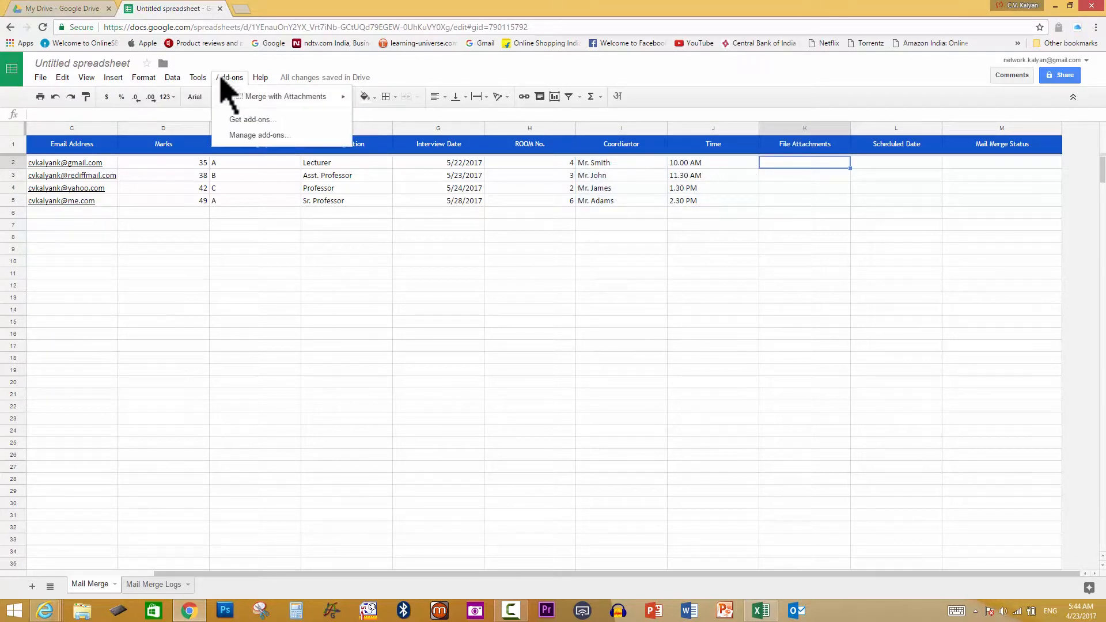
pyautogui.moveTo(258, 98)
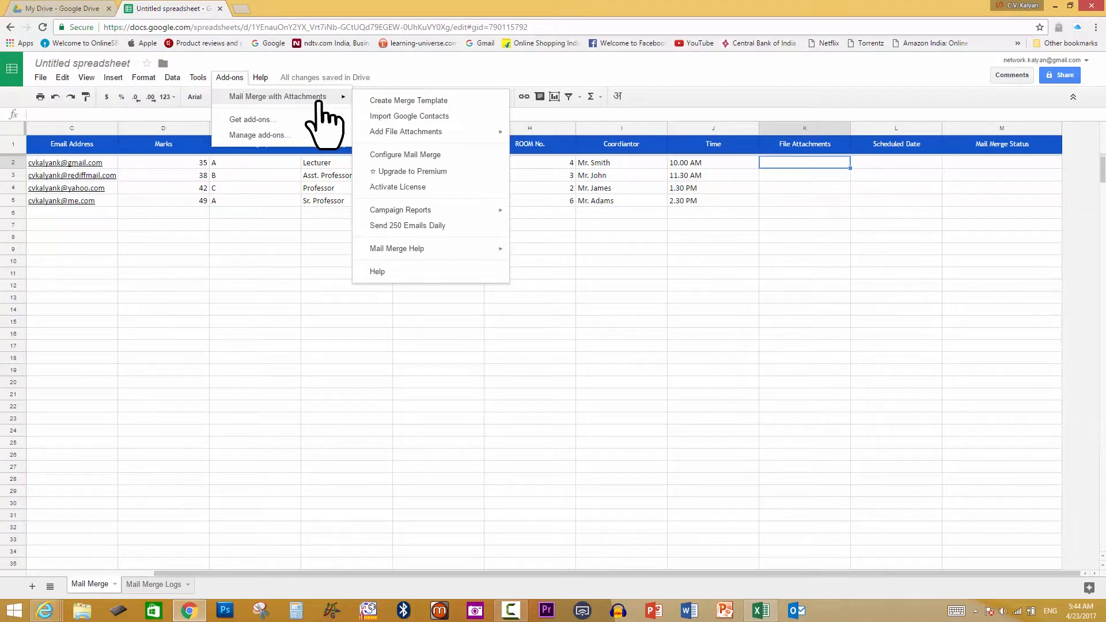
pyautogui.moveTo(415, 133)
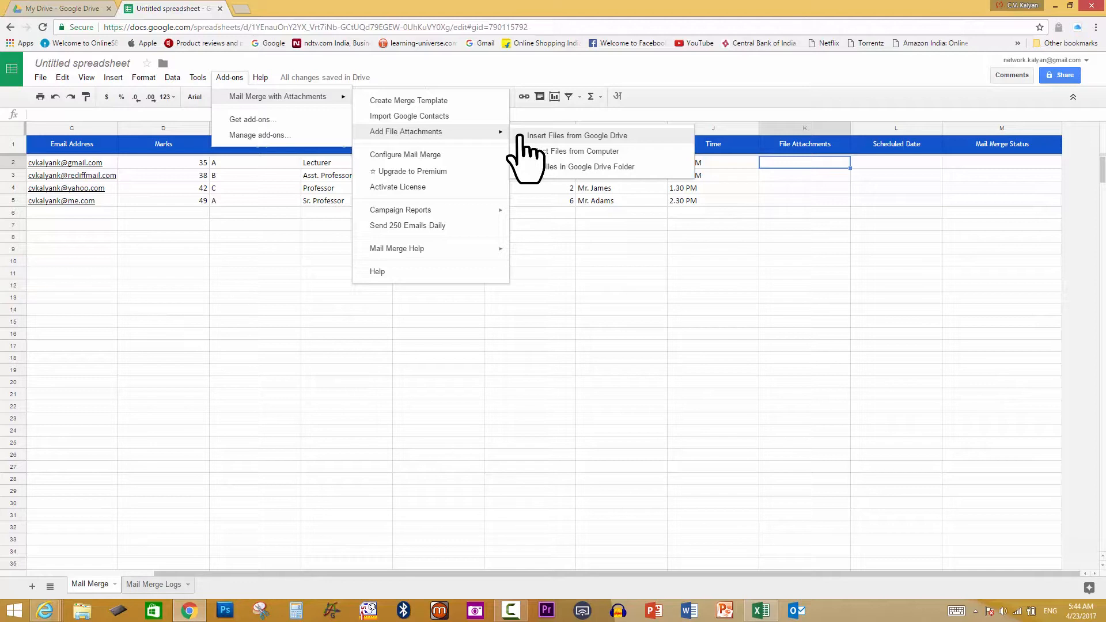
pyautogui.click(558, 152)
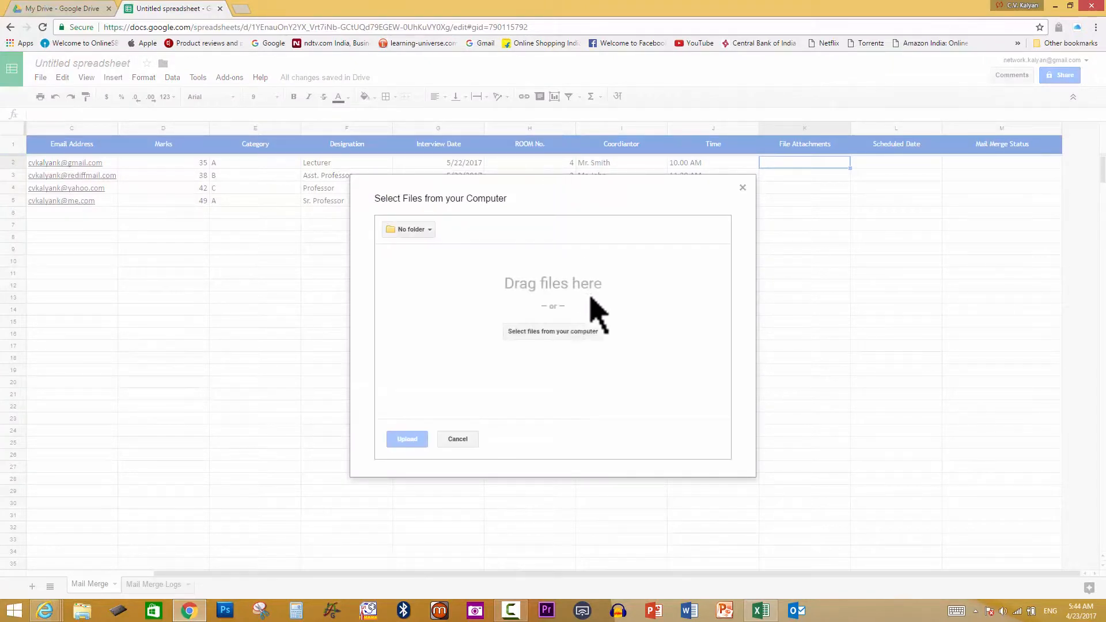
# Upload Book1.xlsx from the Documents folder as the first applicant's attachment in K2
pyautogui.click(555, 332)
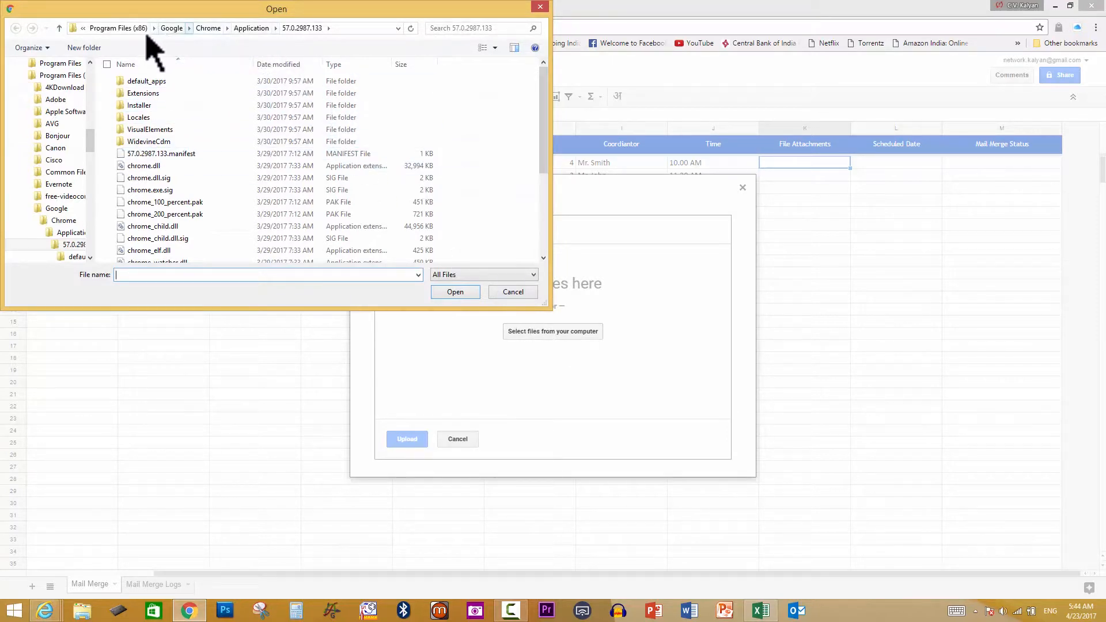
pyautogui.moveTo(93, 134); pyautogui.dragTo(99, 72)
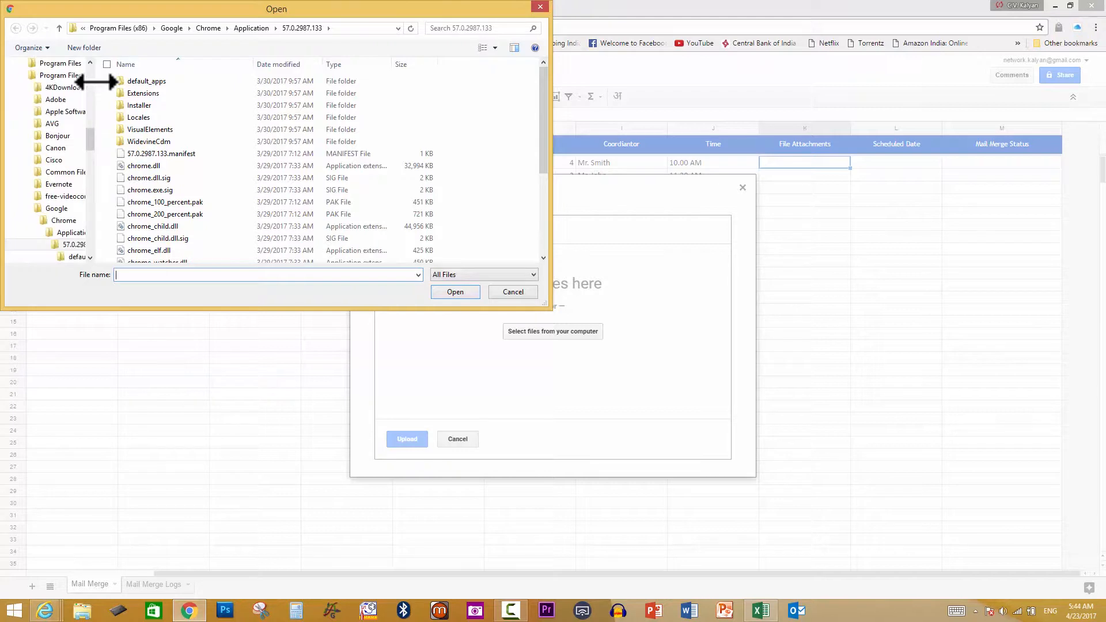
pyautogui.moveTo(94, 132); pyautogui.dragTo(97, 94)
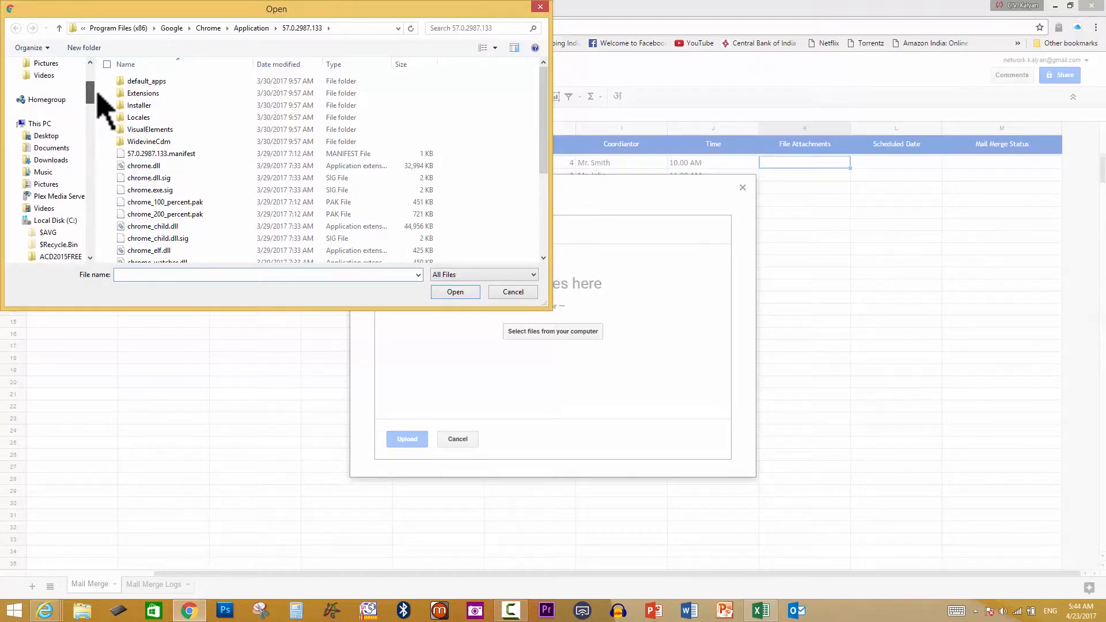
pyautogui.click(68, 148)
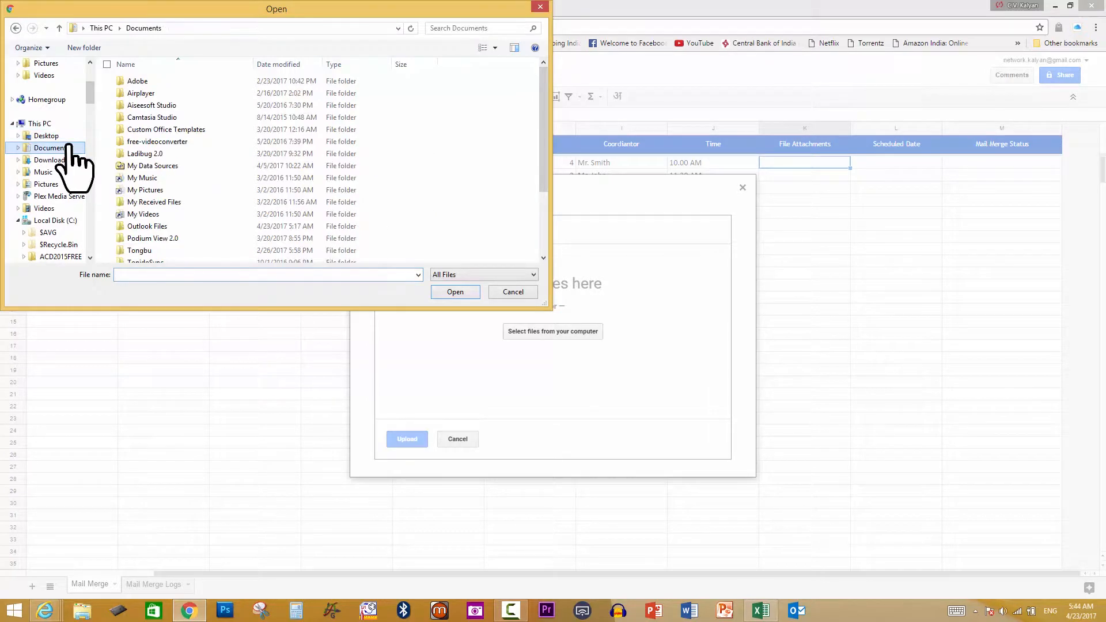
pyautogui.moveTo(546, 153); pyautogui.dragTo(545, 224)
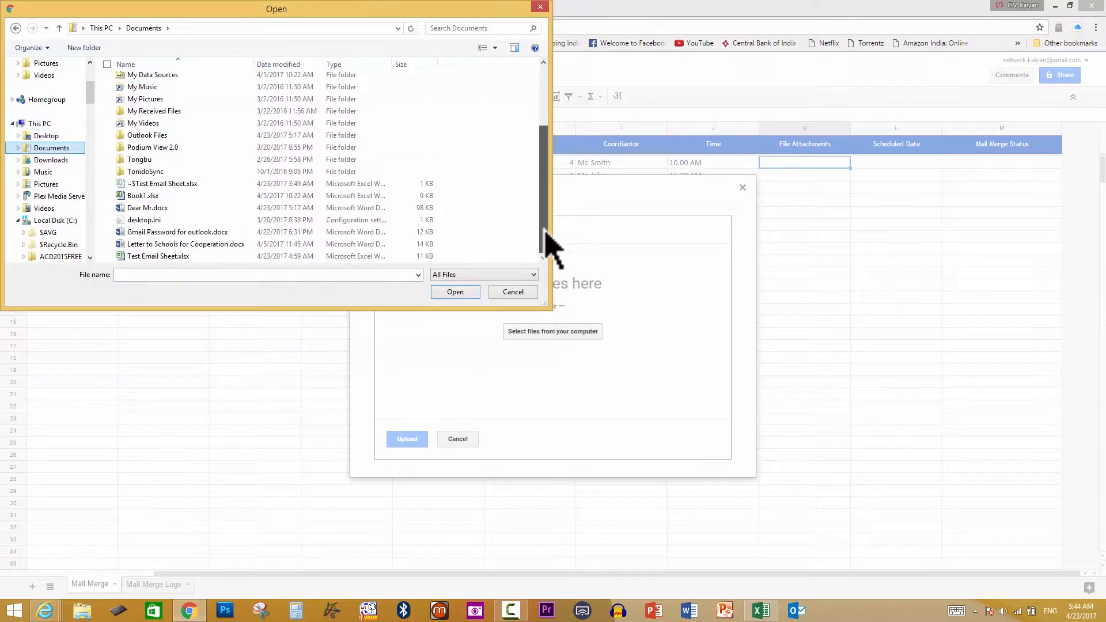
pyautogui.click(157, 197)
pyautogui.click(468, 293)
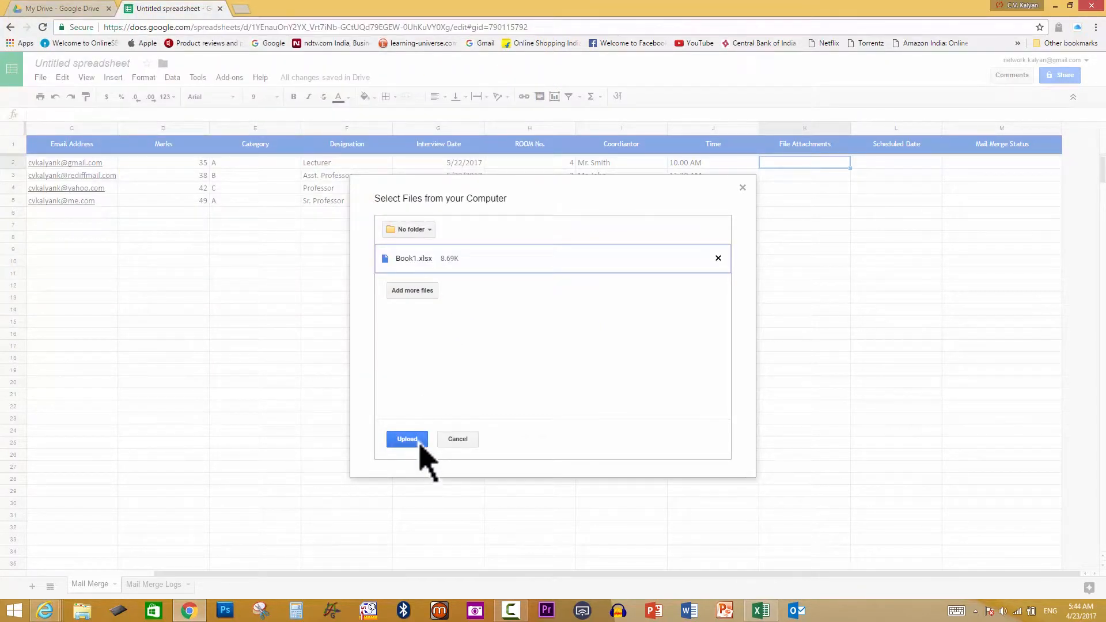
pyautogui.click(419, 441)
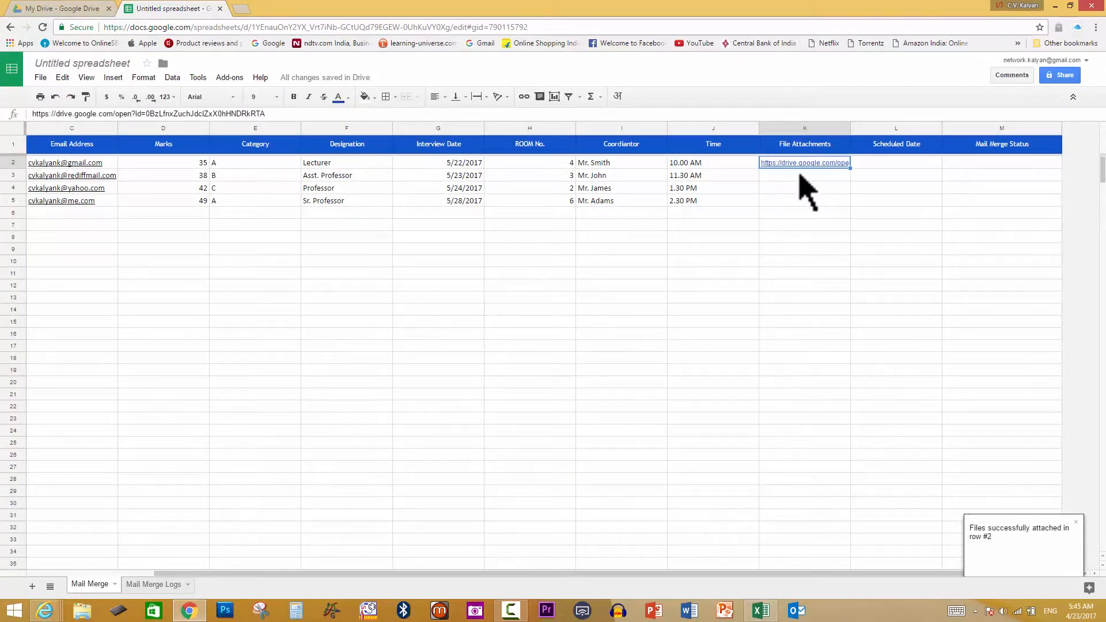
# Select K3, dismiss the select-a-cell warning, and reopen the Mail Merge with Attachments add-on menu
pyautogui.moveTo(784, 177)
pyautogui.mouseDown()
pyautogui.moveTo(784, 225)
pyautogui.moveTo(795, 164)
pyautogui.mouseUp()
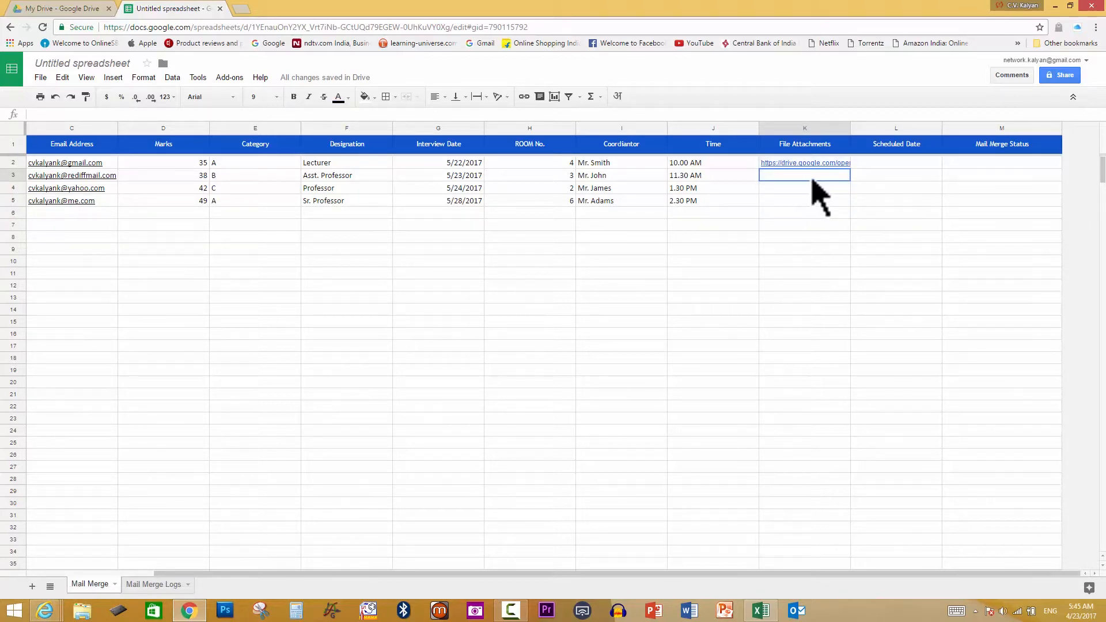
pyautogui.moveTo(814, 184); pyautogui.dragTo(530, 163)
pyautogui.click(230, 79)
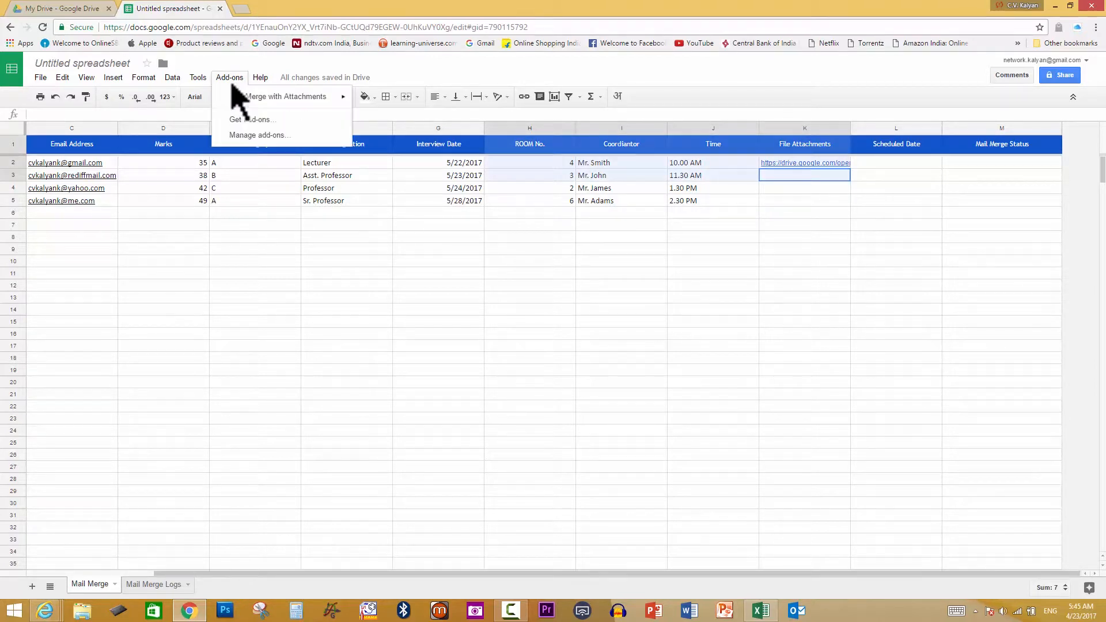
pyautogui.moveTo(304, 99)
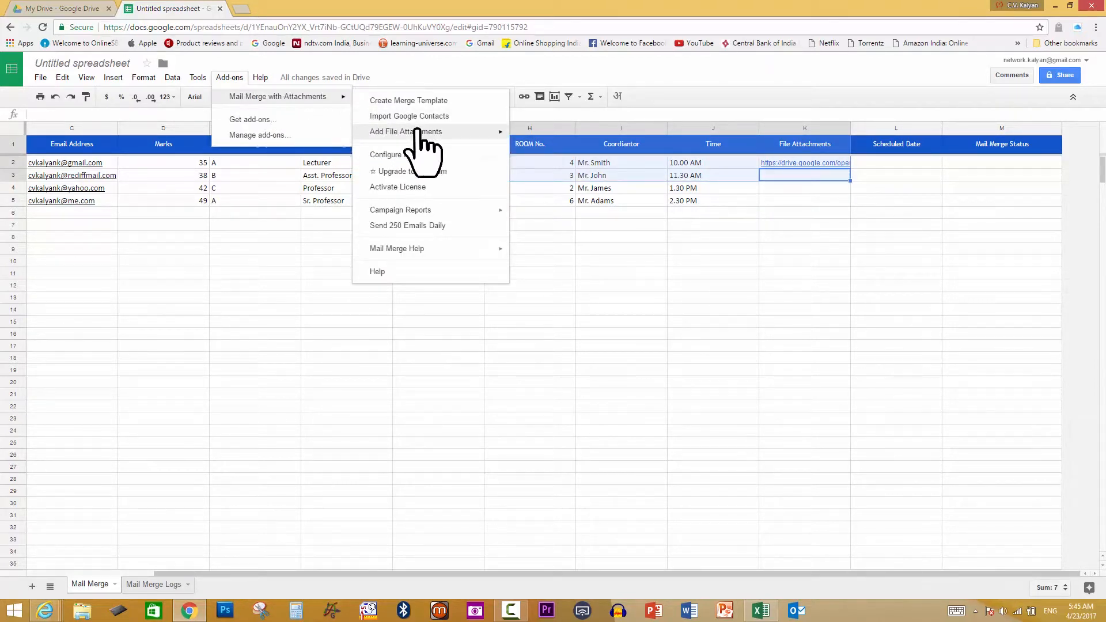
pyautogui.click(602, 152)
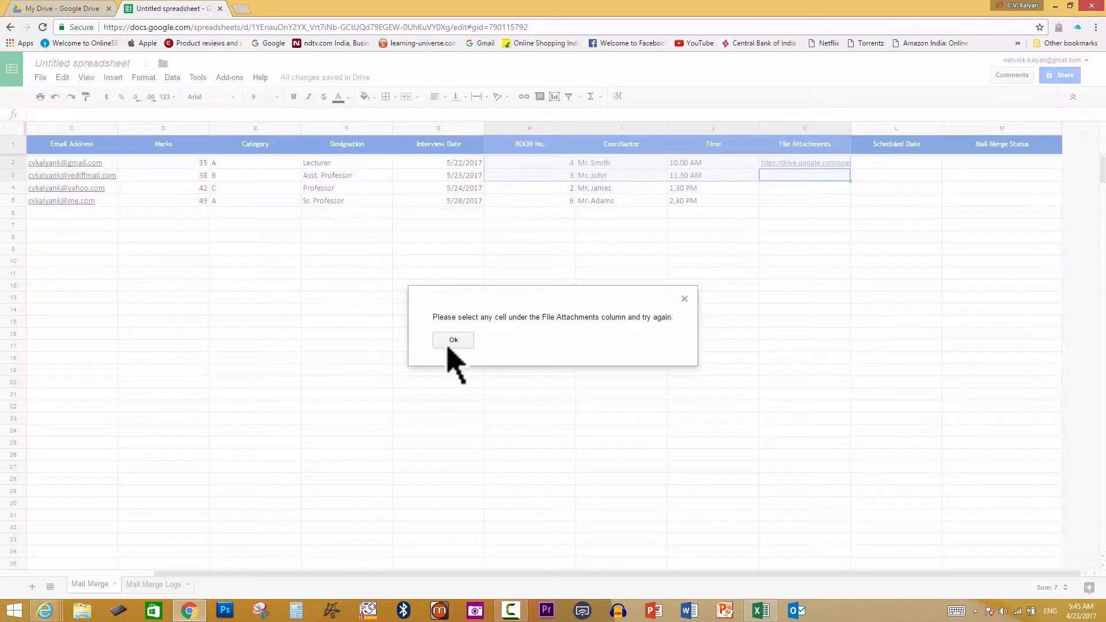
pyautogui.click(684, 299)
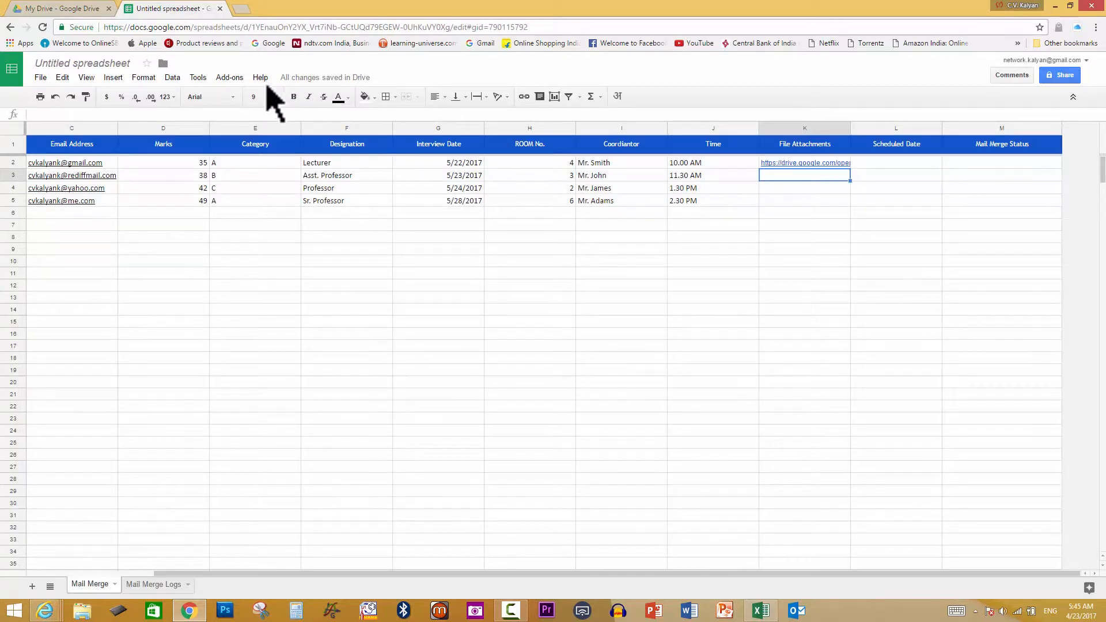
pyautogui.click(236, 81)
# Upload Dear Mr.docx as row 3's attachment in K3, then select K4
pyautogui.moveTo(271, 99)
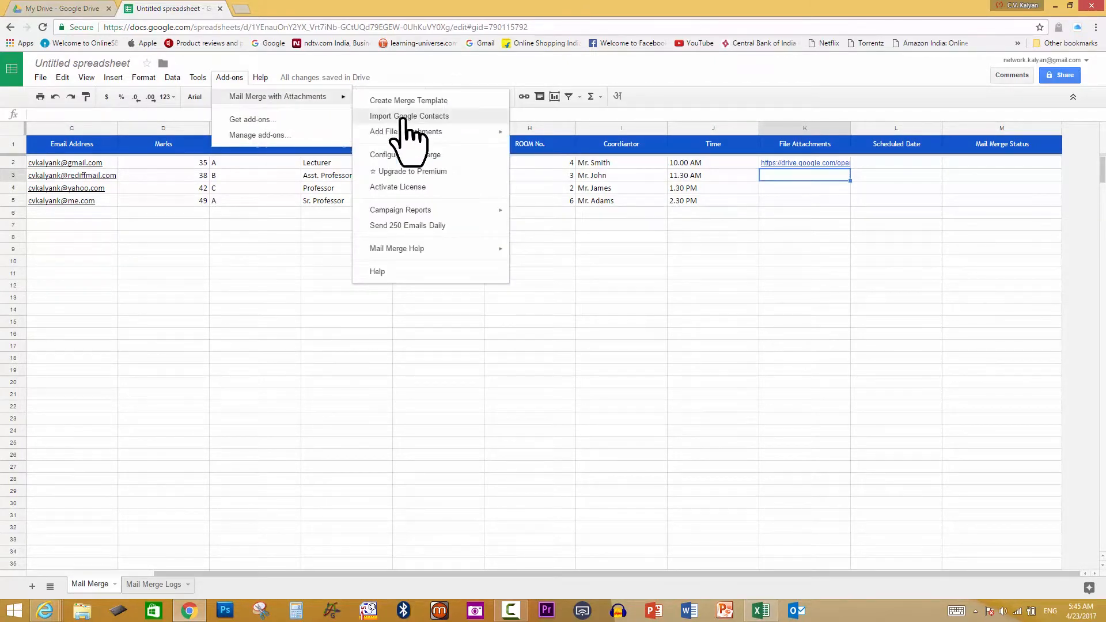
pyautogui.moveTo(466, 133)
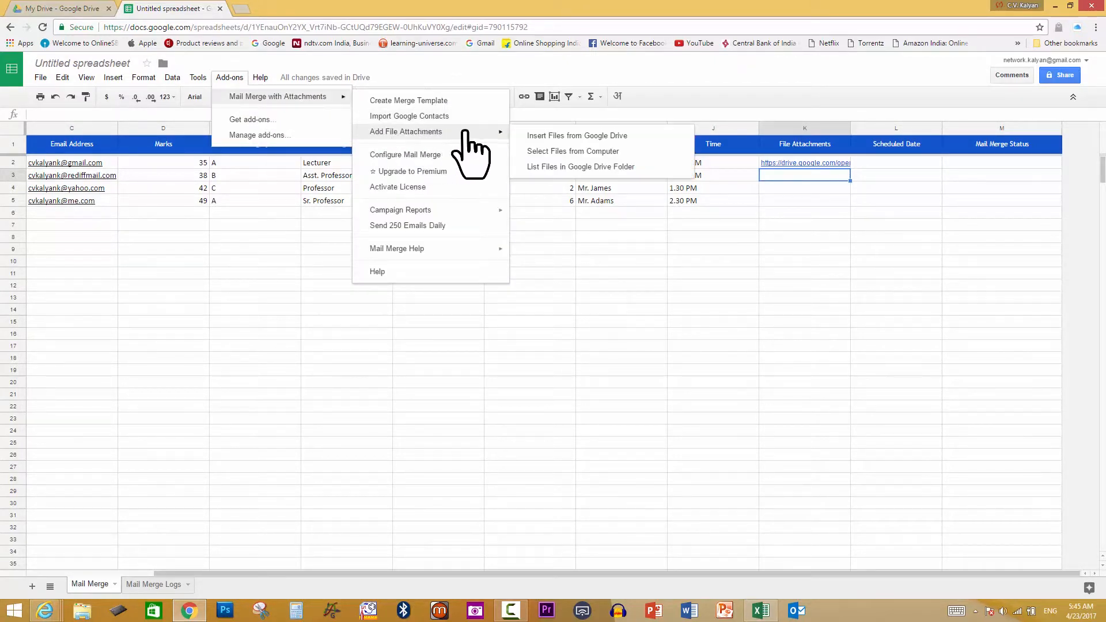
pyautogui.click(600, 154)
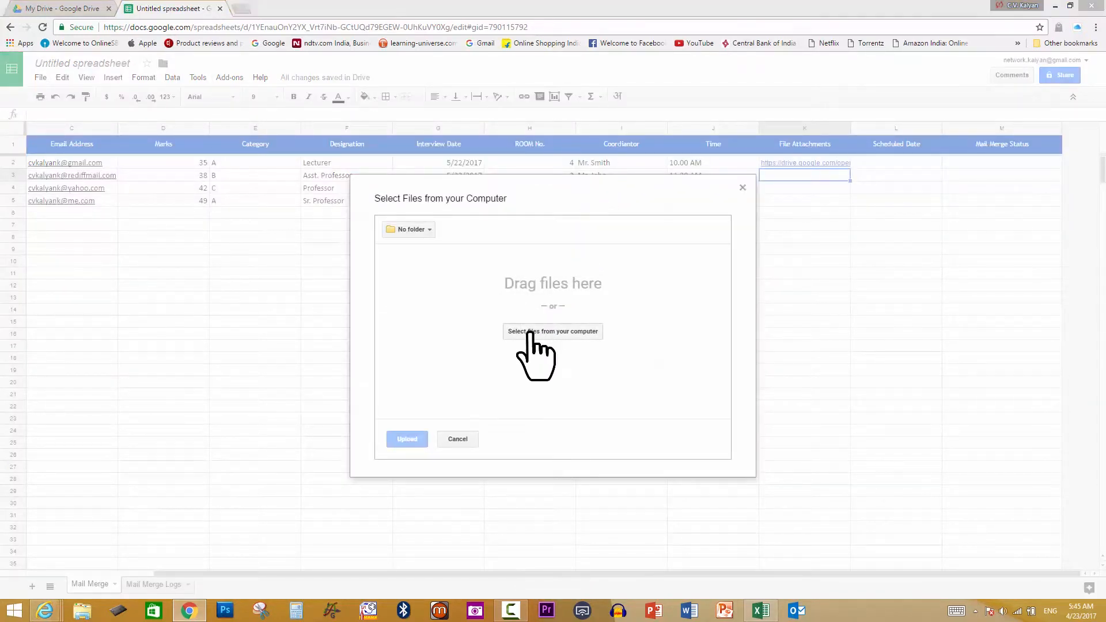
pyautogui.click(530, 333)
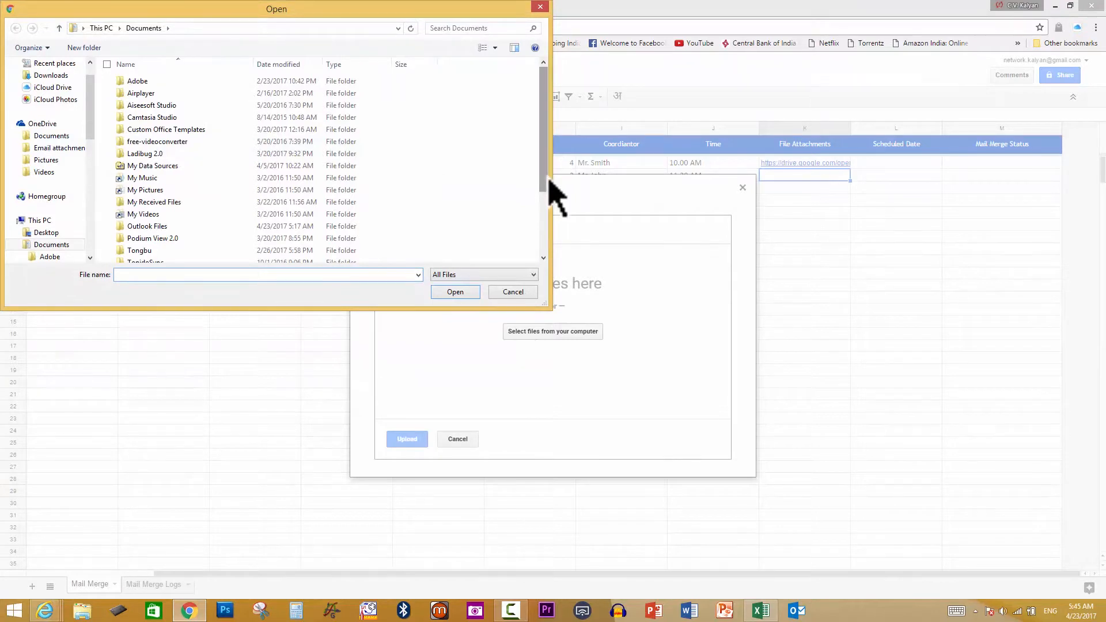
pyautogui.moveTo(549, 180); pyautogui.dragTo(538, 234)
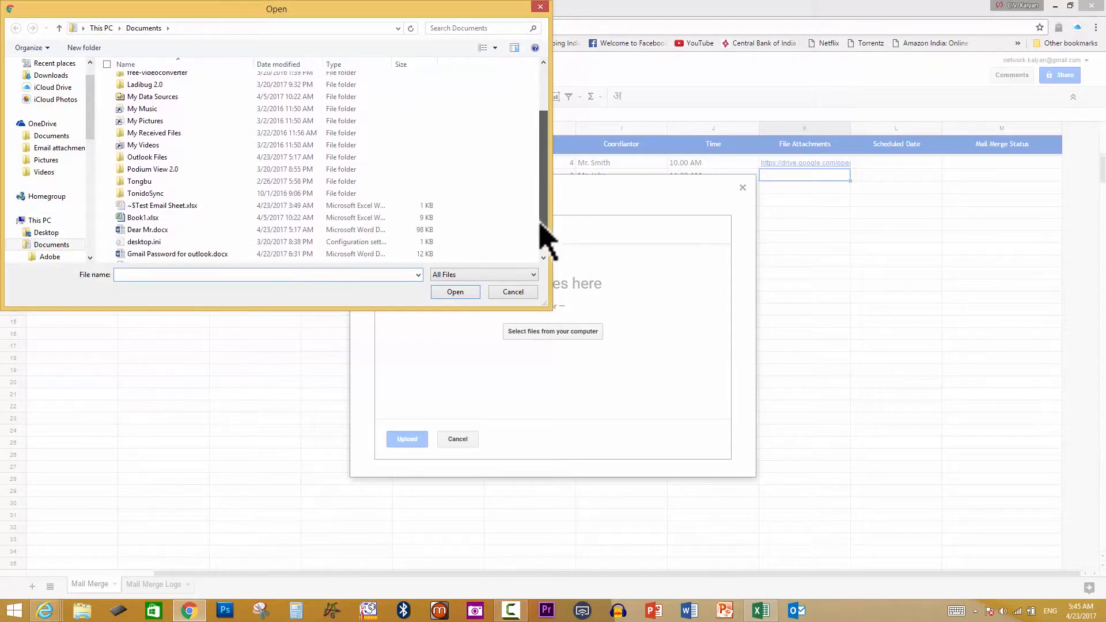
pyautogui.click(165, 231)
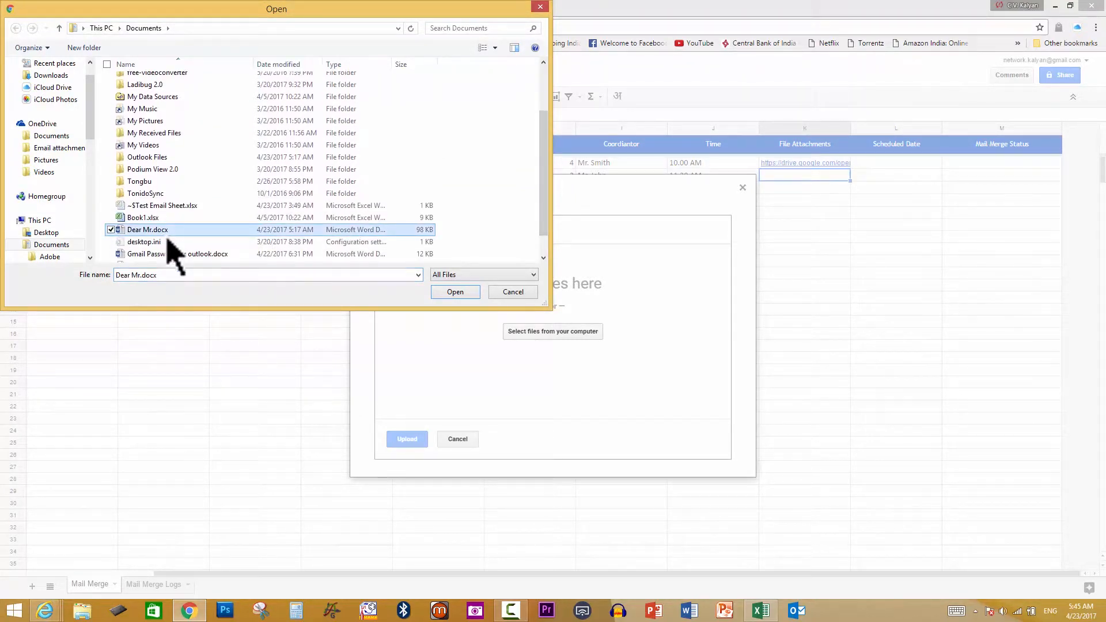
pyautogui.click(455, 293)
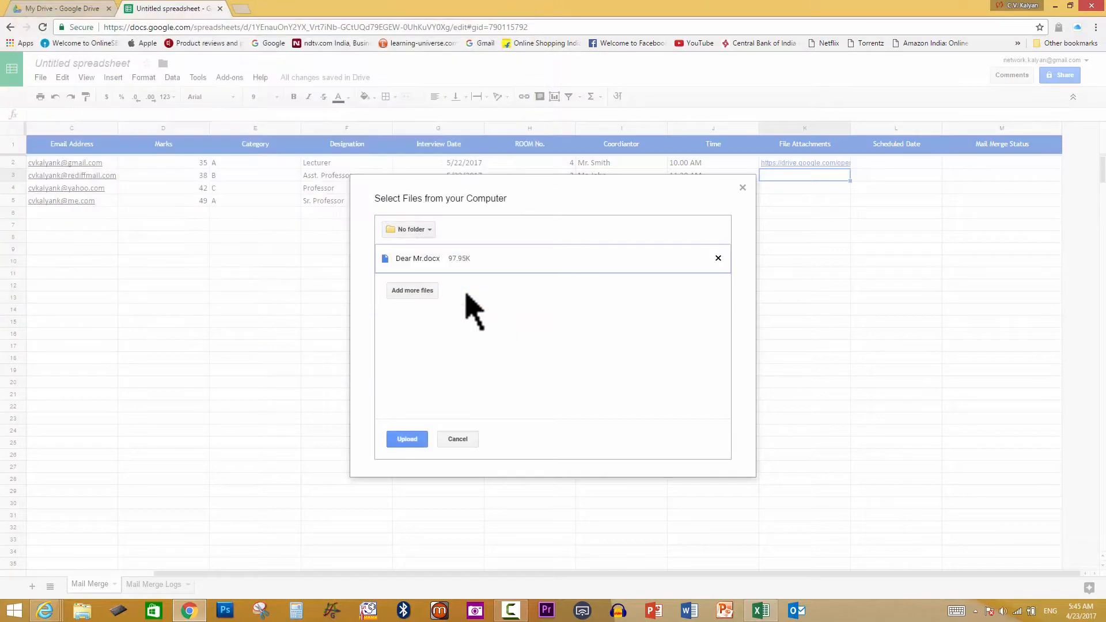
pyautogui.click(405, 438)
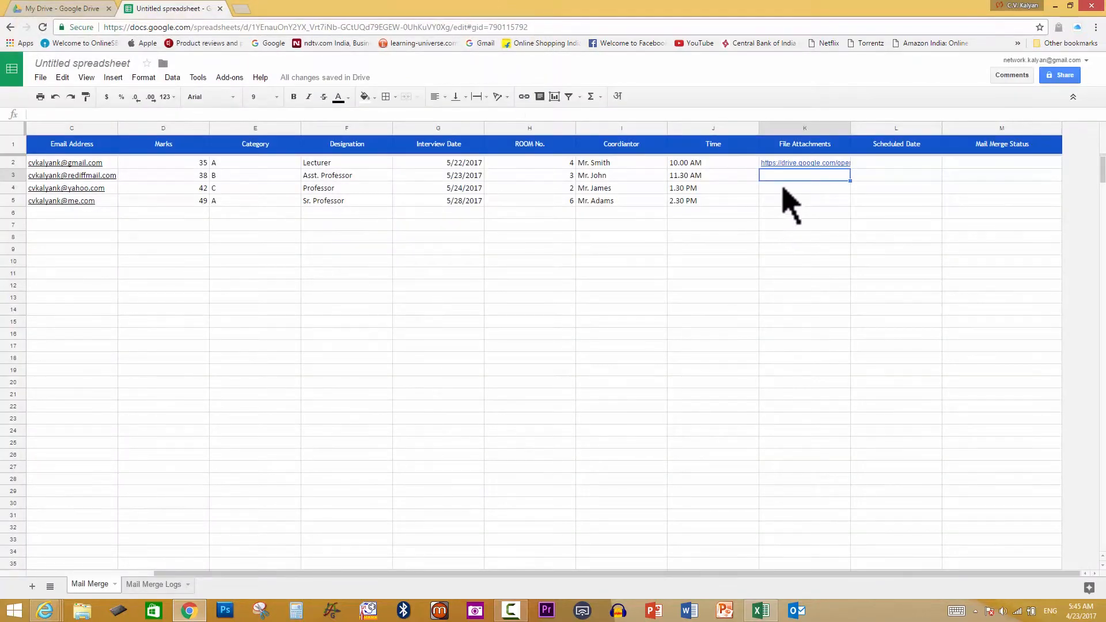
pyautogui.click(798, 191)
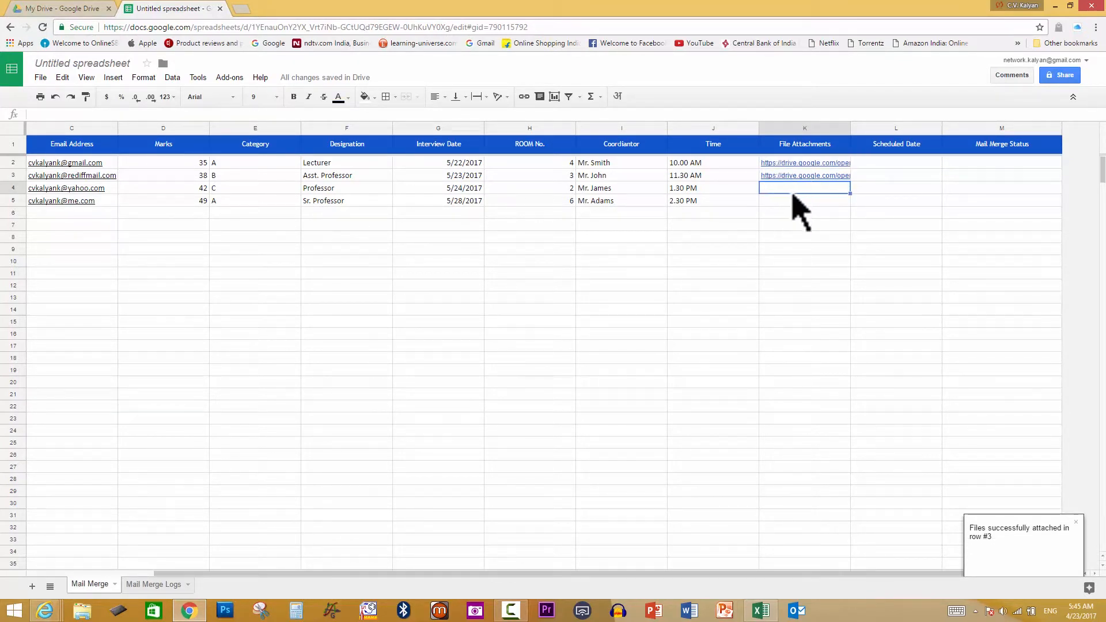
# Upload Gmail Password for outlook.docx as row 4's attachment in K4, then select K5
pyautogui.click(237, 80)
pyautogui.moveTo(317, 98)
pyautogui.moveTo(432, 131)
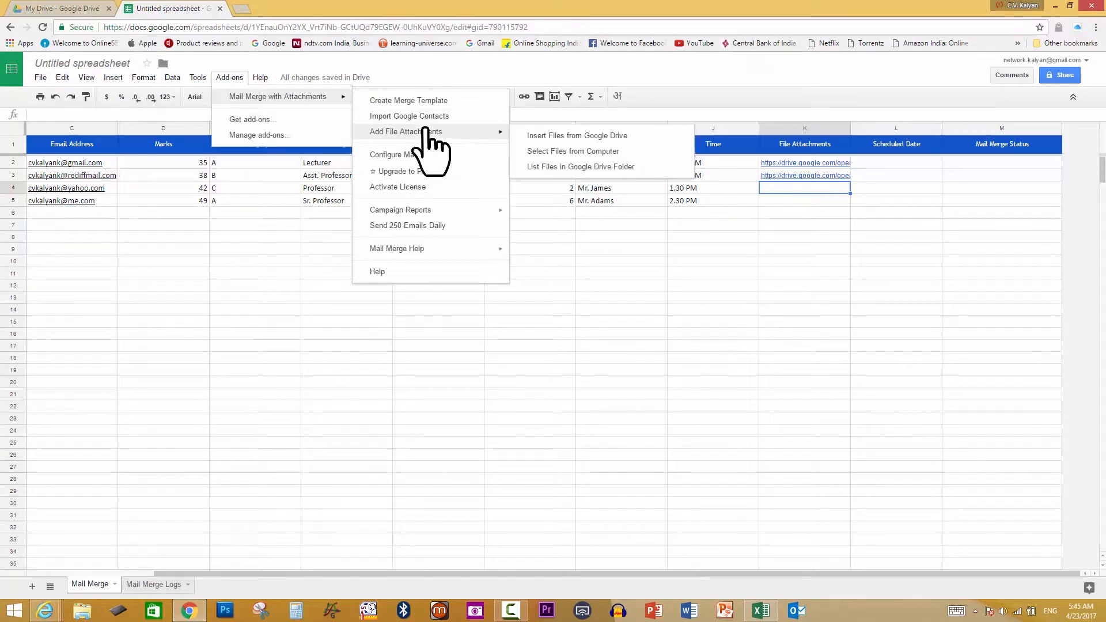
pyautogui.click(601, 152)
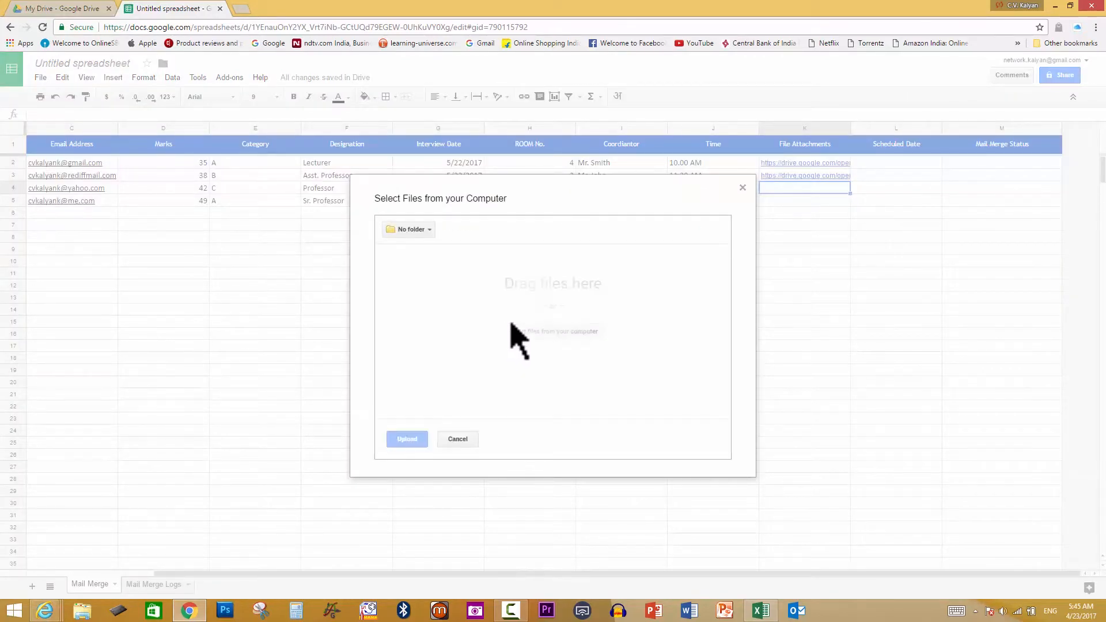
pyautogui.click(536, 333)
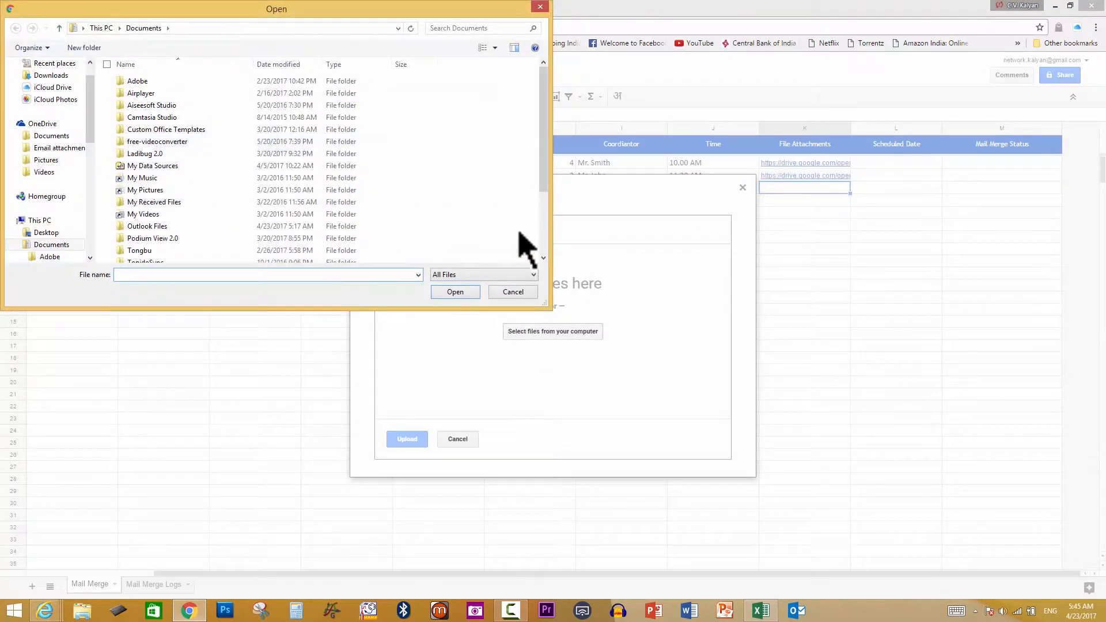
pyautogui.moveTo(544, 173); pyautogui.dragTo(543, 245)
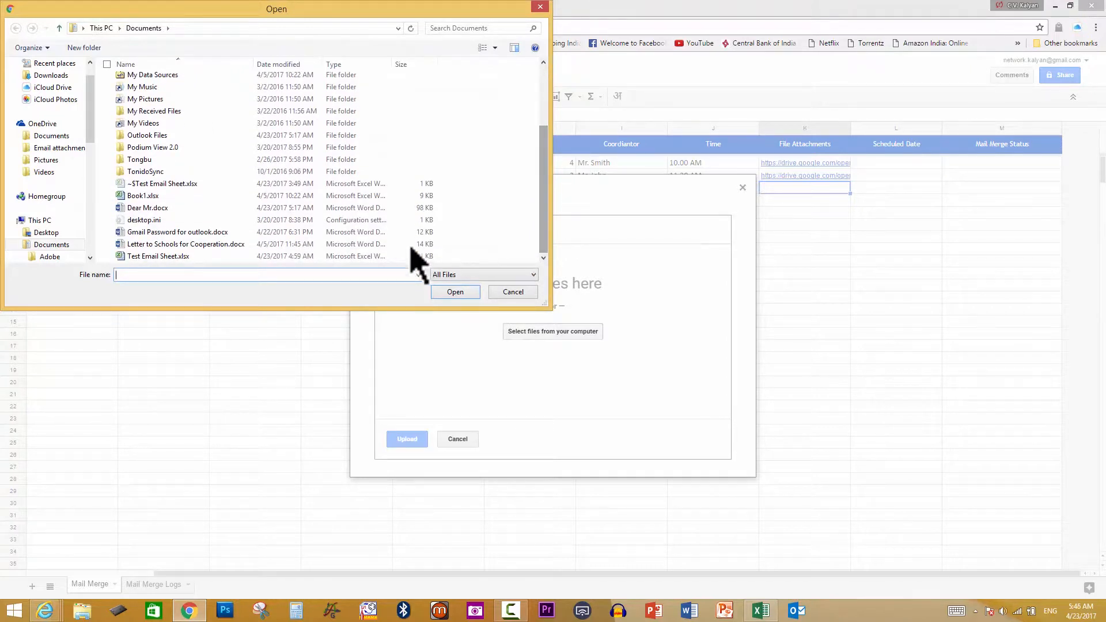
pyautogui.click(170, 233)
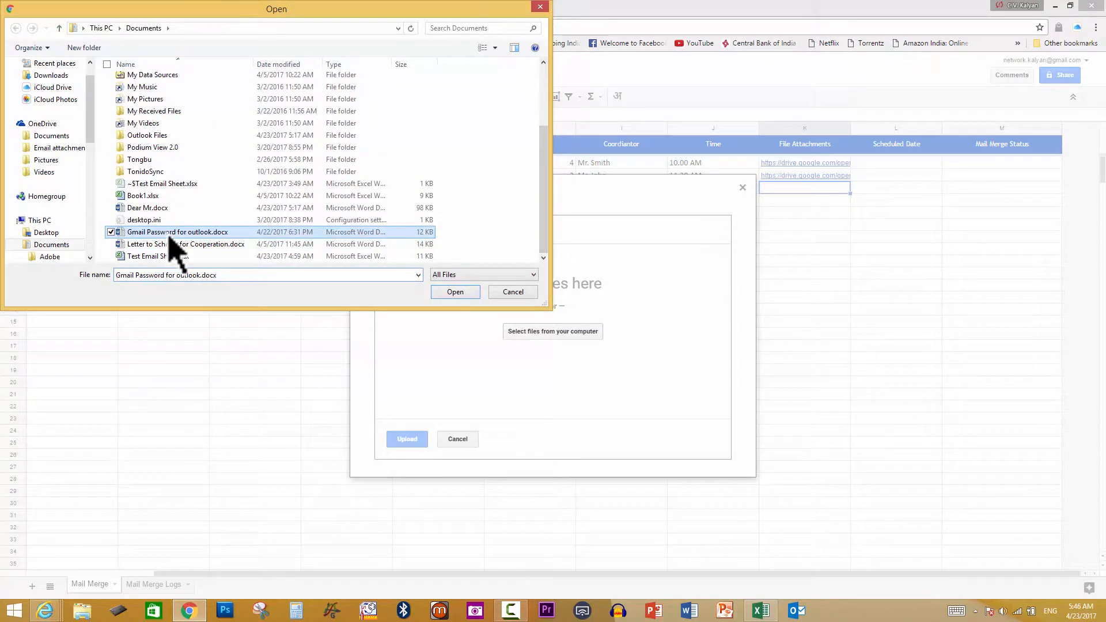
pyautogui.click(455, 293)
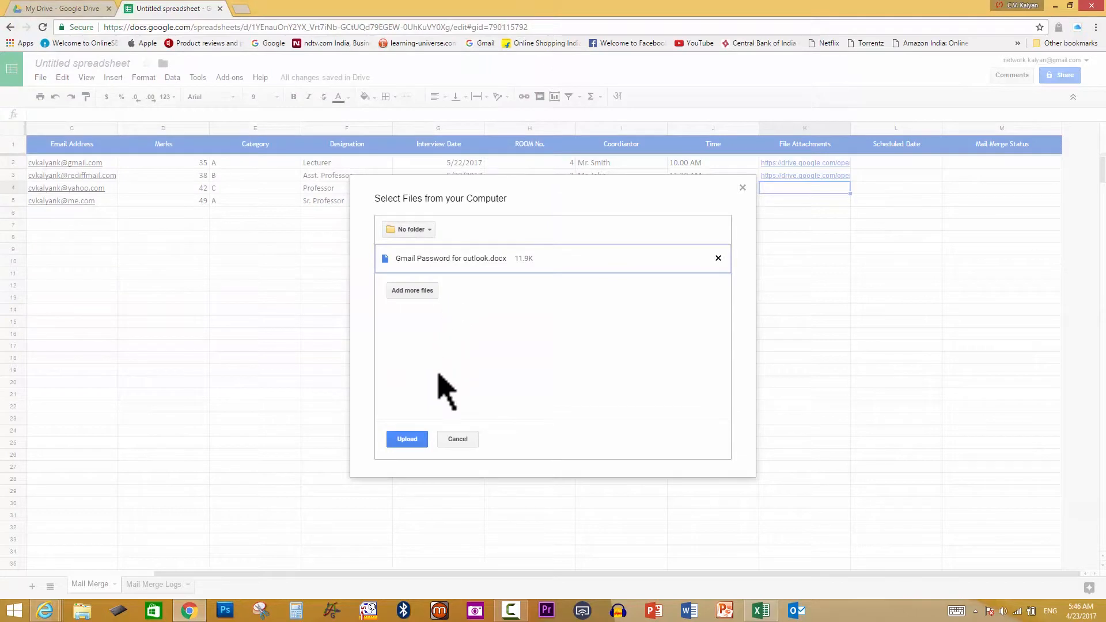
pyautogui.click(406, 440)
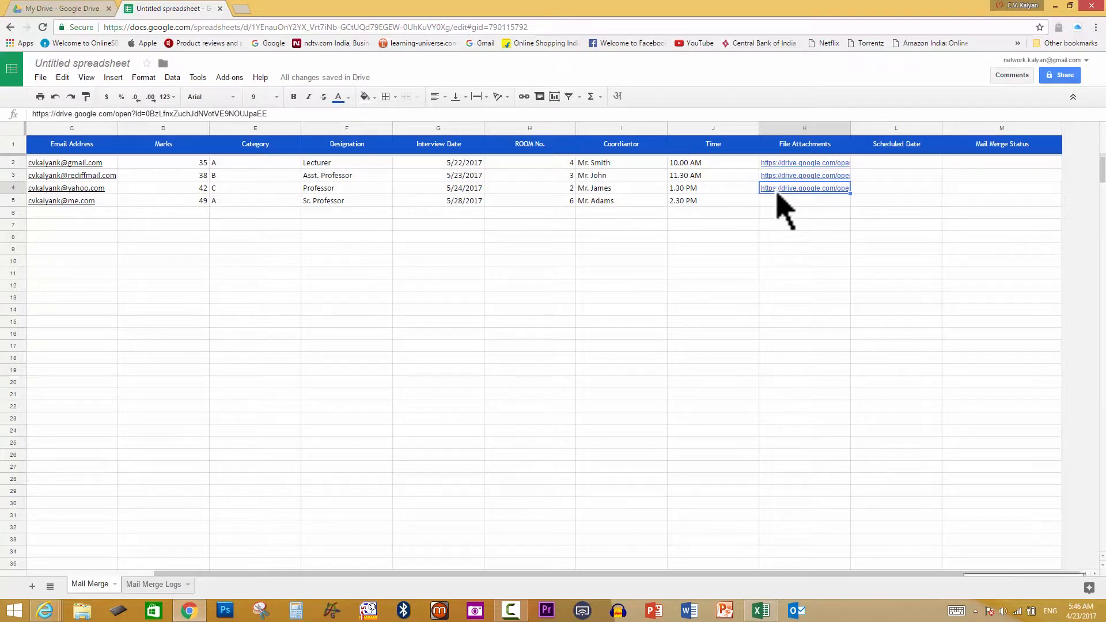
pyautogui.click(778, 202)
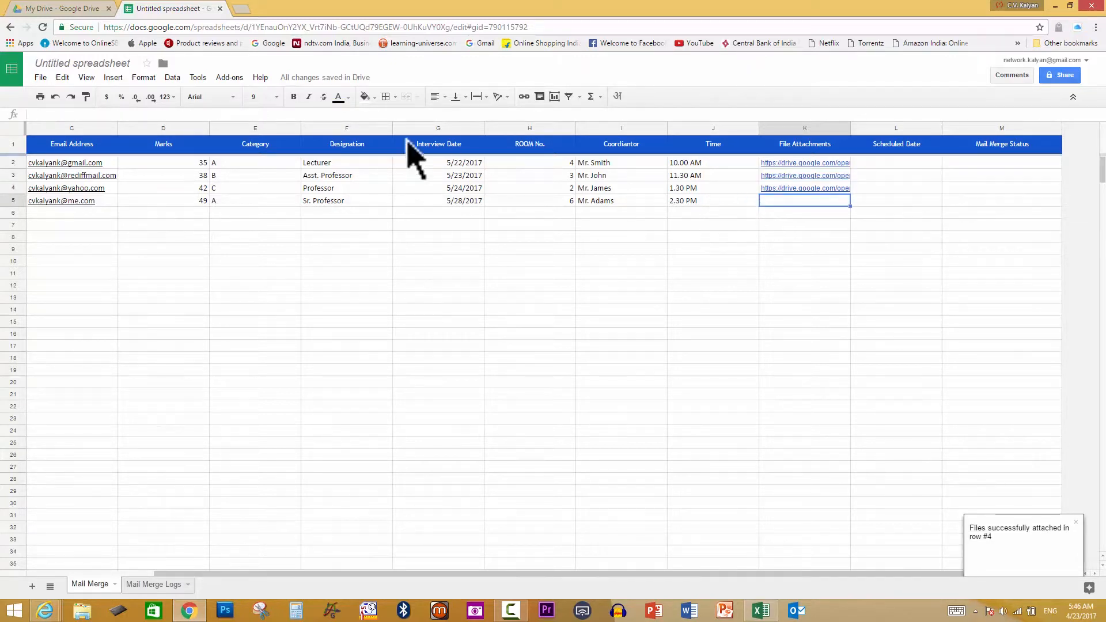
# Upload Letter to Schools for Cooperation.docx as row 5's attachment, then check K2's link
pyautogui.click(233, 78)
pyautogui.moveTo(291, 98)
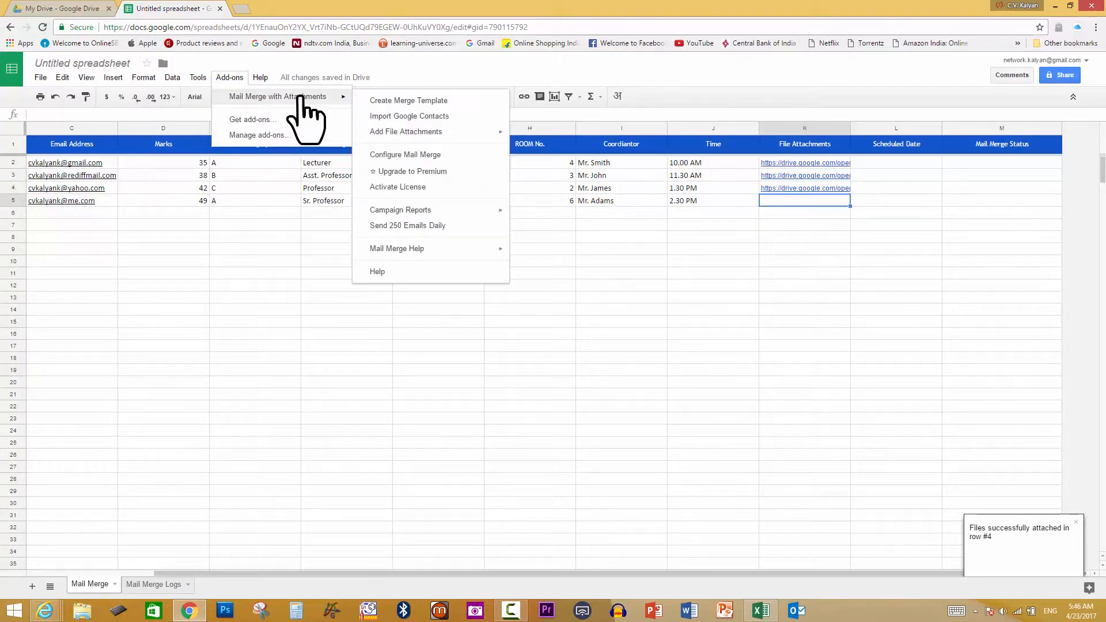
pyautogui.moveTo(484, 136)
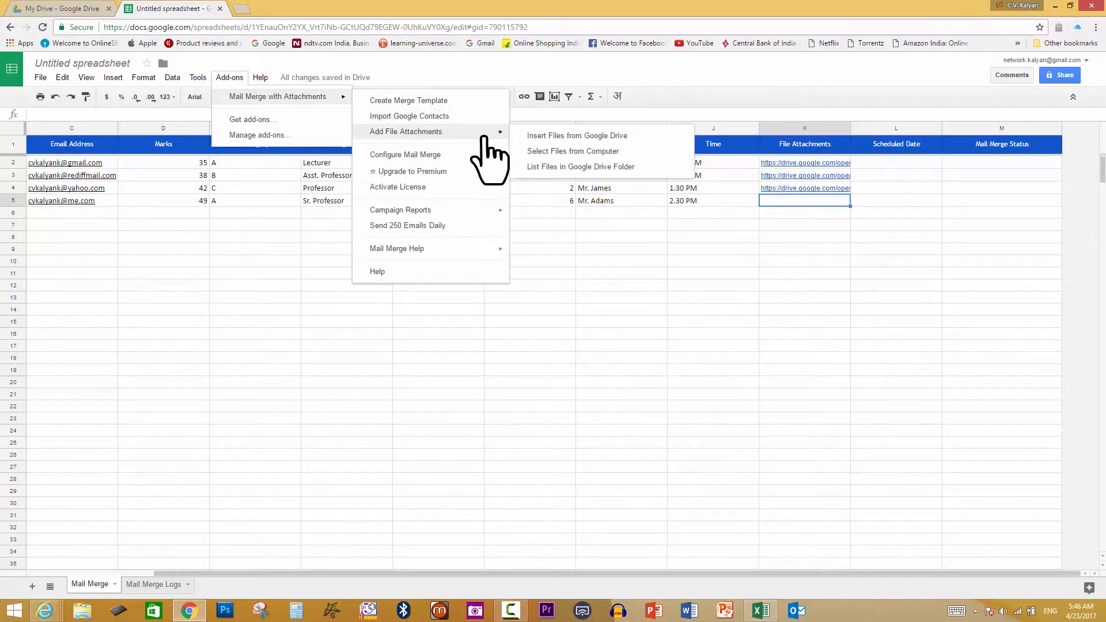
pyautogui.click(577, 152)
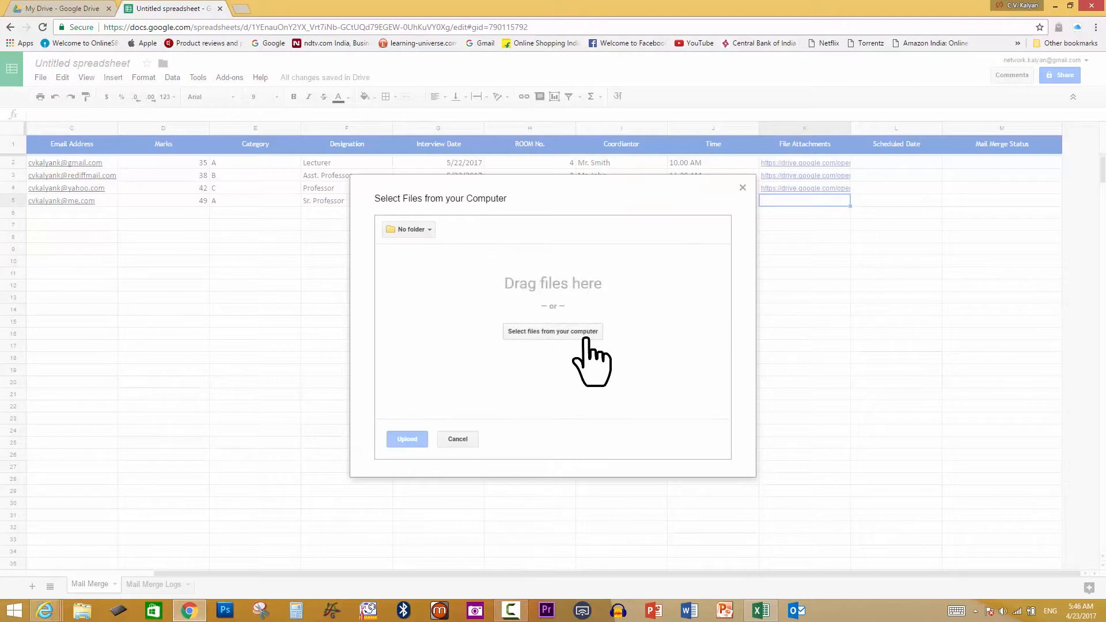
pyautogui.click(580, 334)
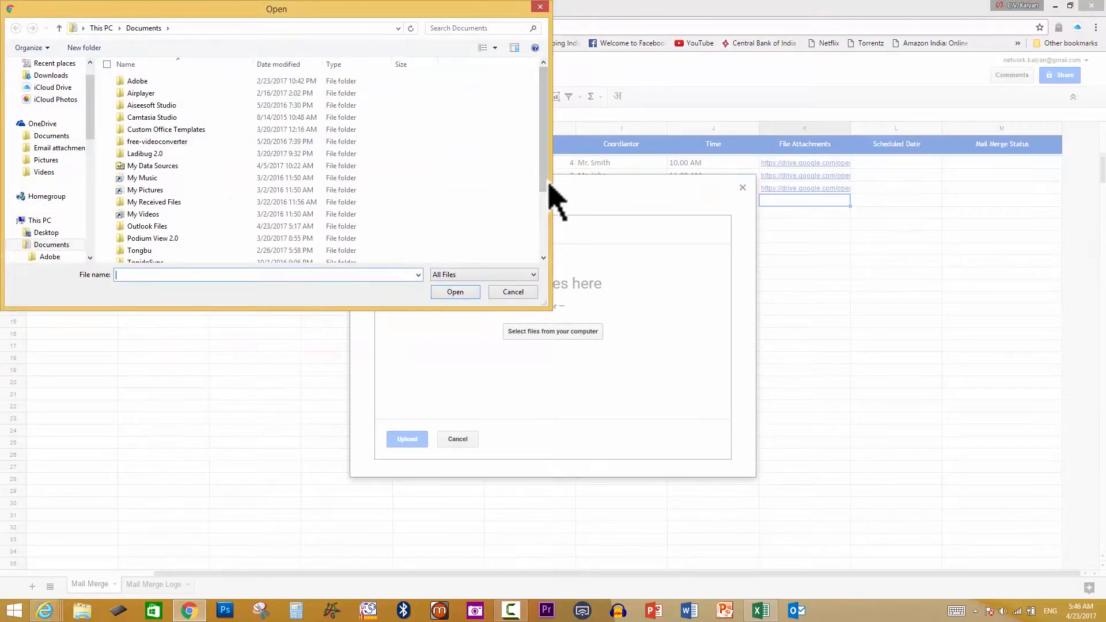
pyautogui.moveTo(545, 187); pyautogui.dragTo(543, 248)
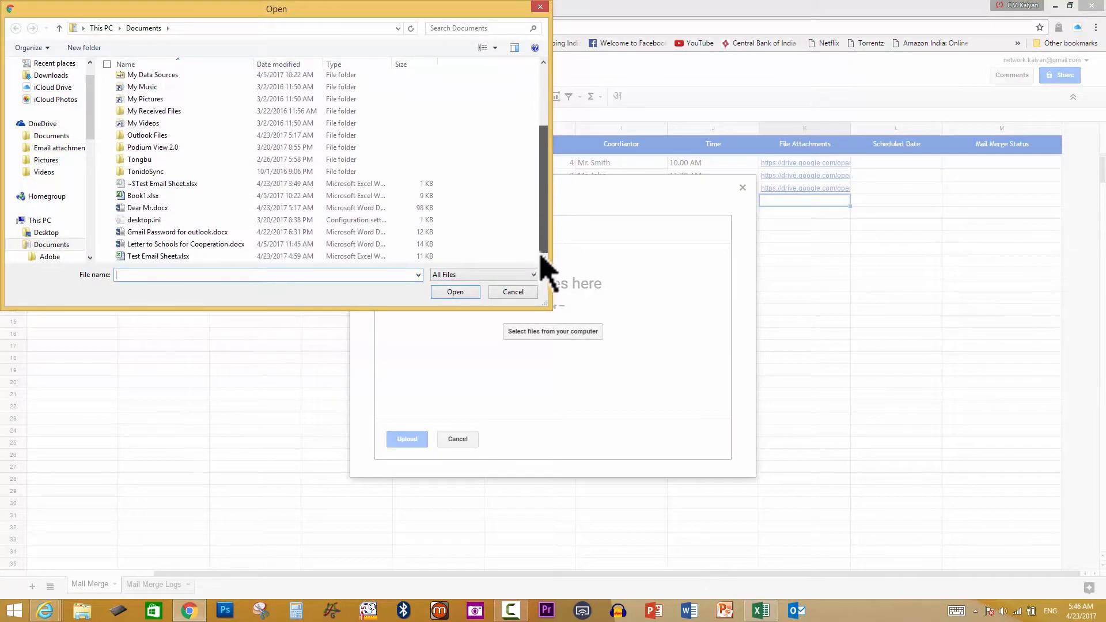
pyautogui.click(173, 245)
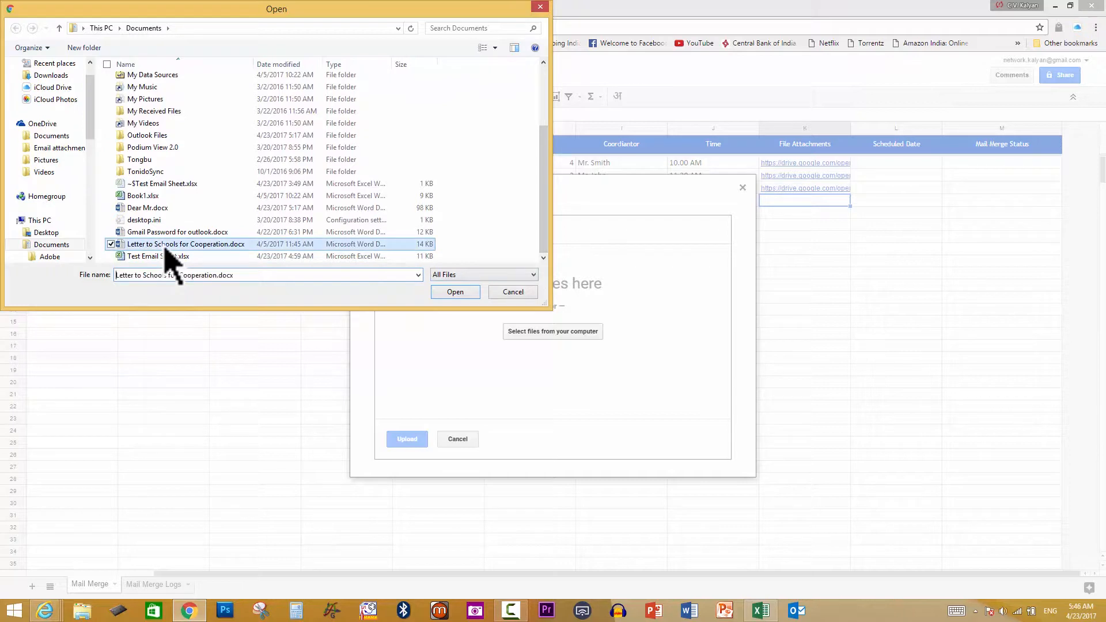
pyautogui.click(455, 292)
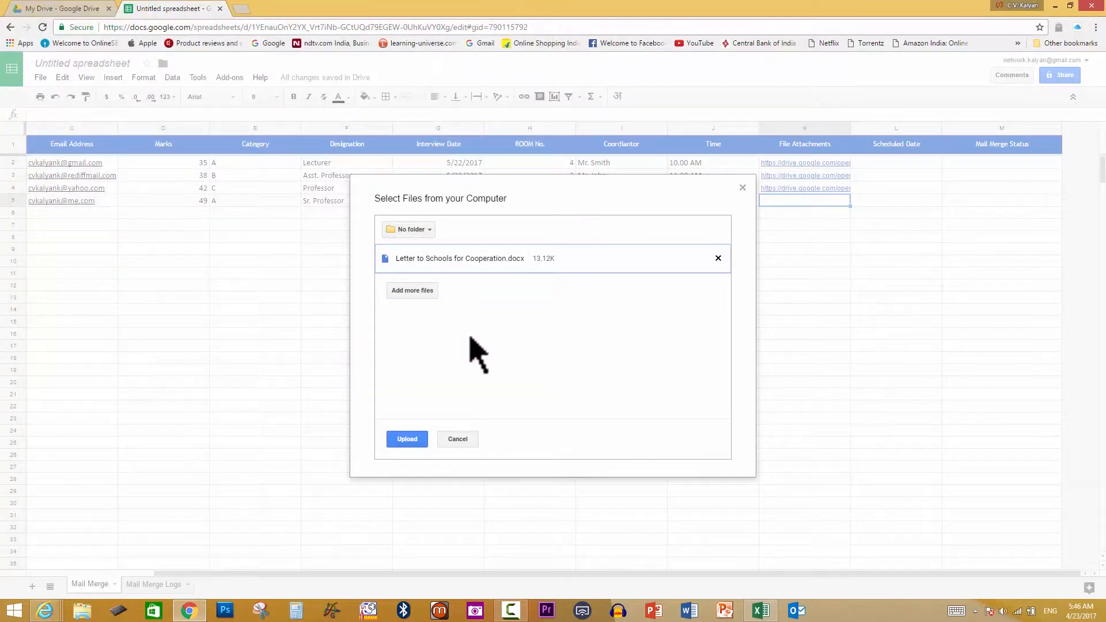
pyautogui.click(403, 442)
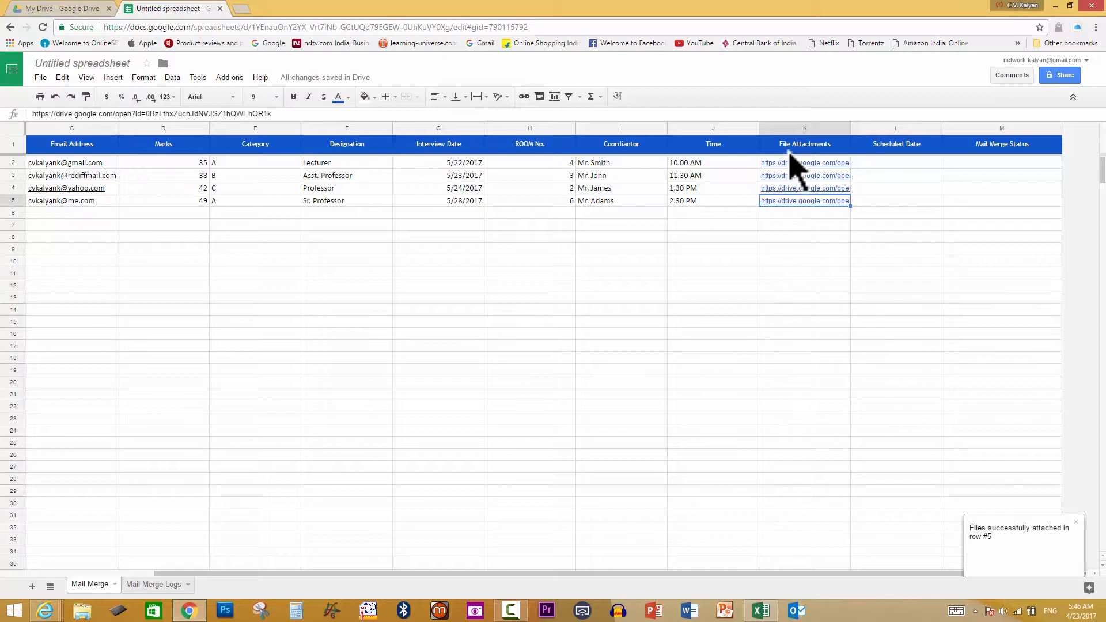
pyautogui.click(832, 166)
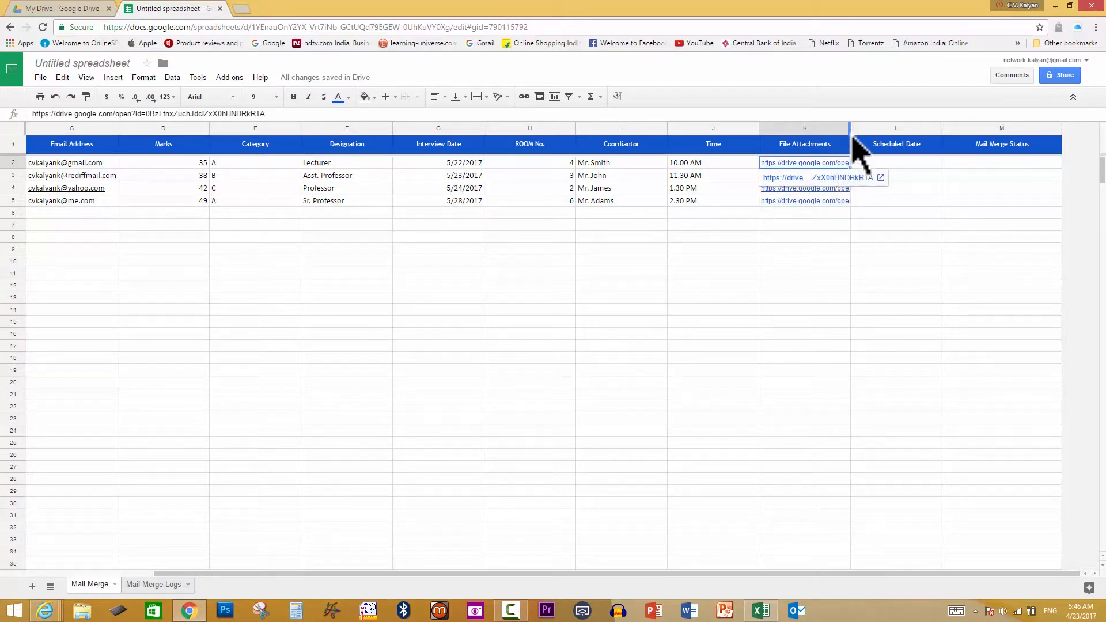
# Drag column K wider so the Drive links show more fully, and preview K2's link
pyautogui.moveTo(850, 126); pyautogui.dragTo(913, 123)
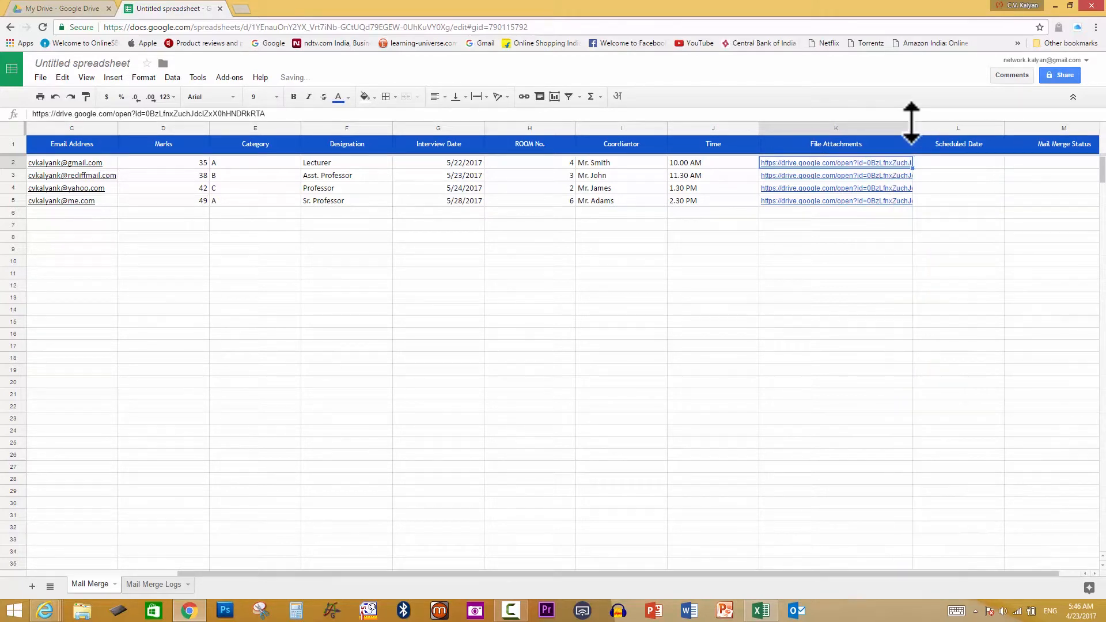
pyautogui.click(904, 165)
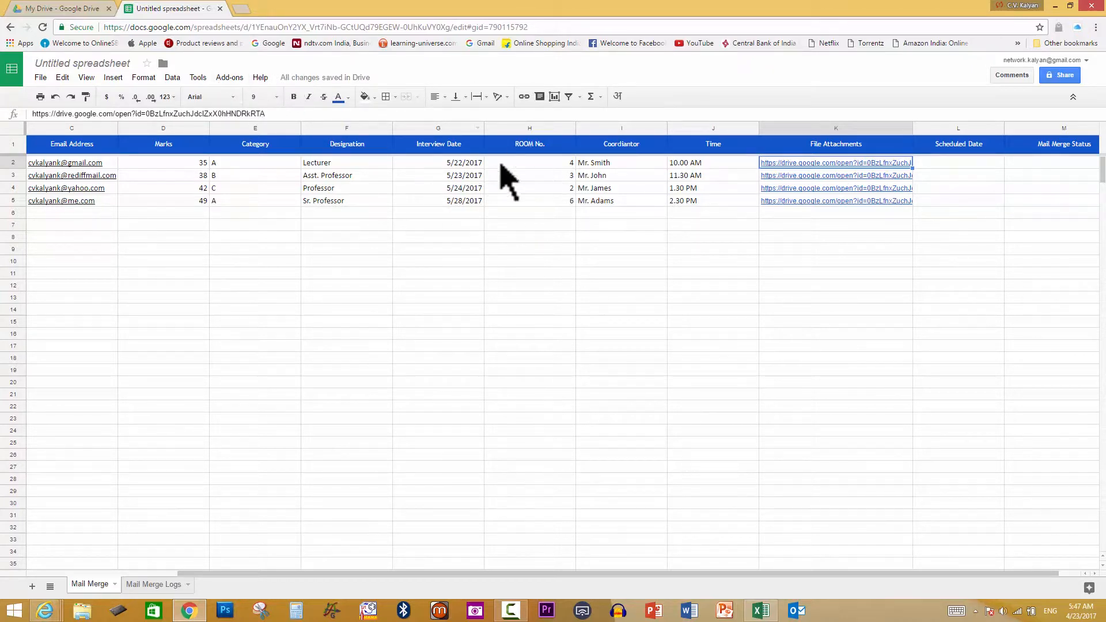
# Open Configure Mail Merge and keep the account's address as the sender email
pyautogui.click(233, 79)
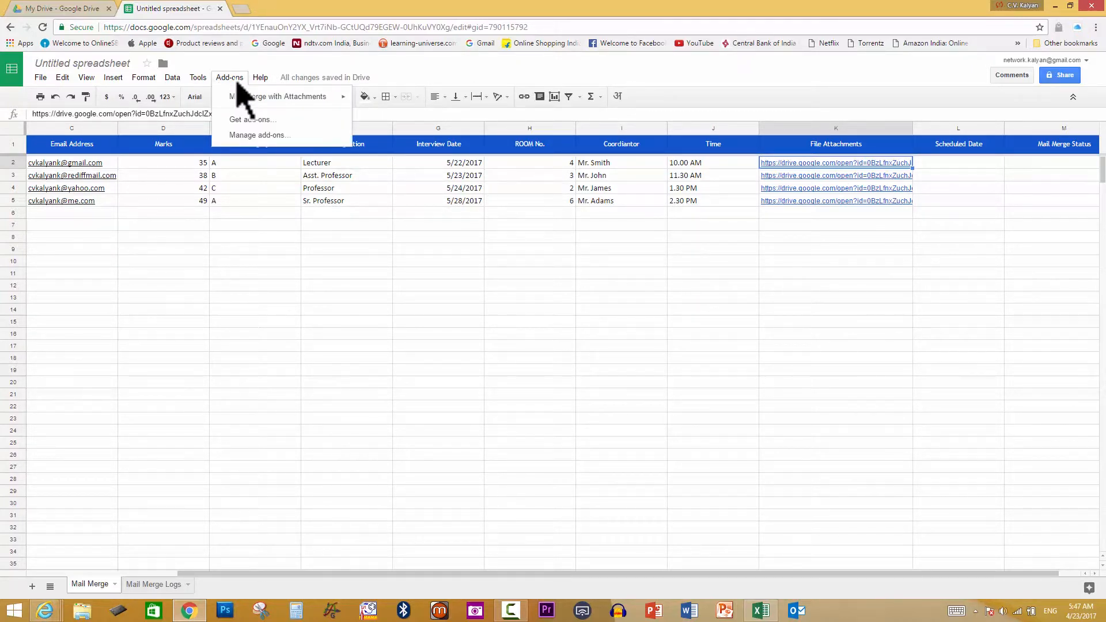
pyautogui.moveTo(252, 98)
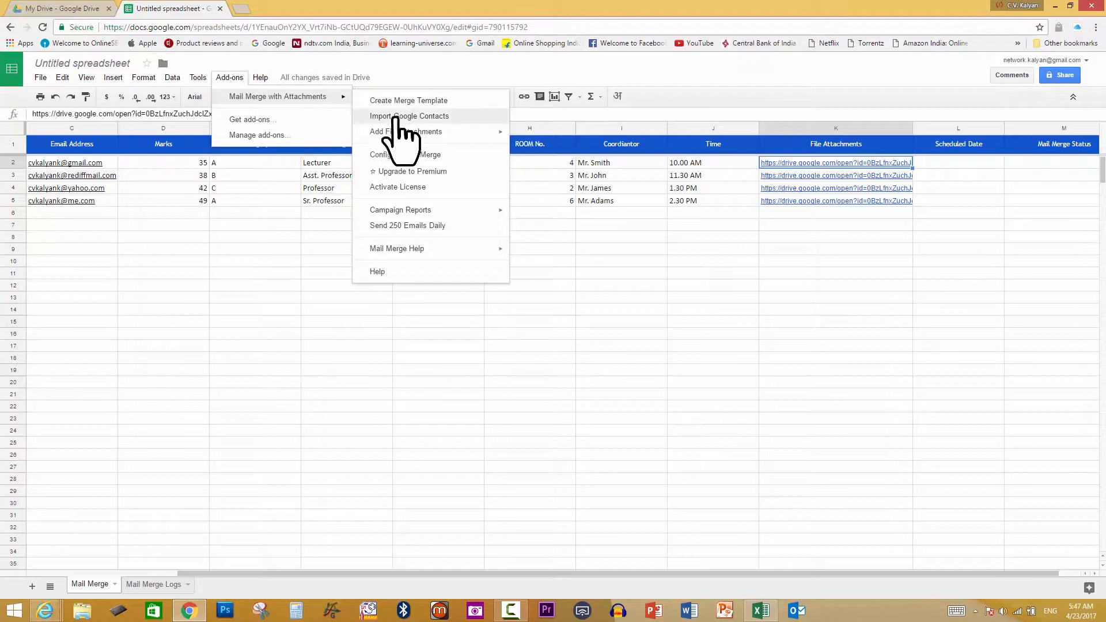
pyautogui.click(444, 156)
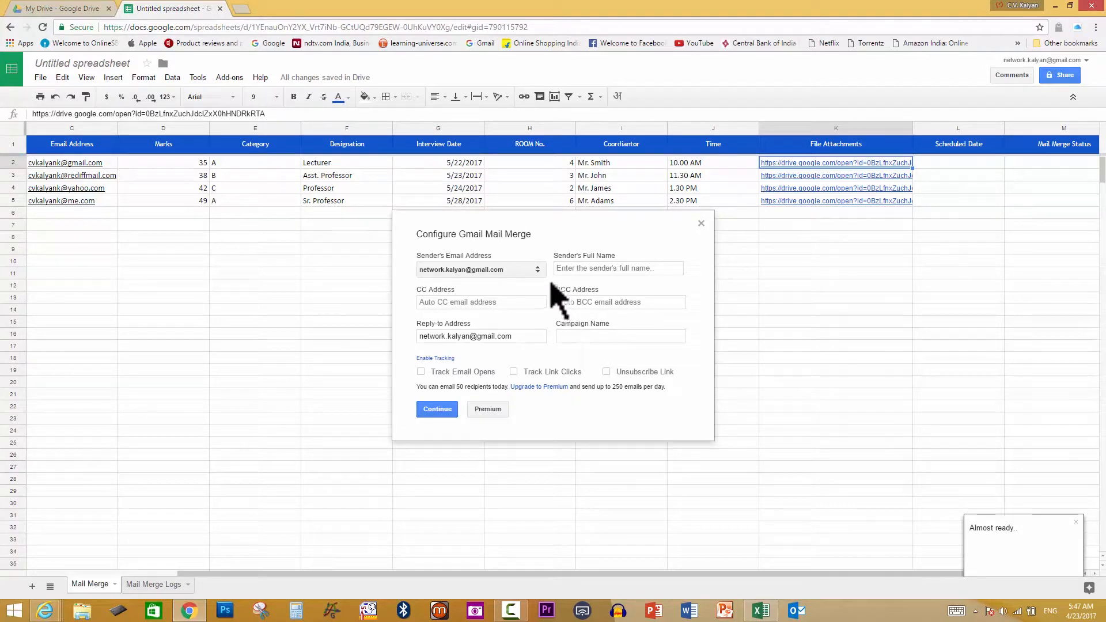
pyautogui.click(539, 271)
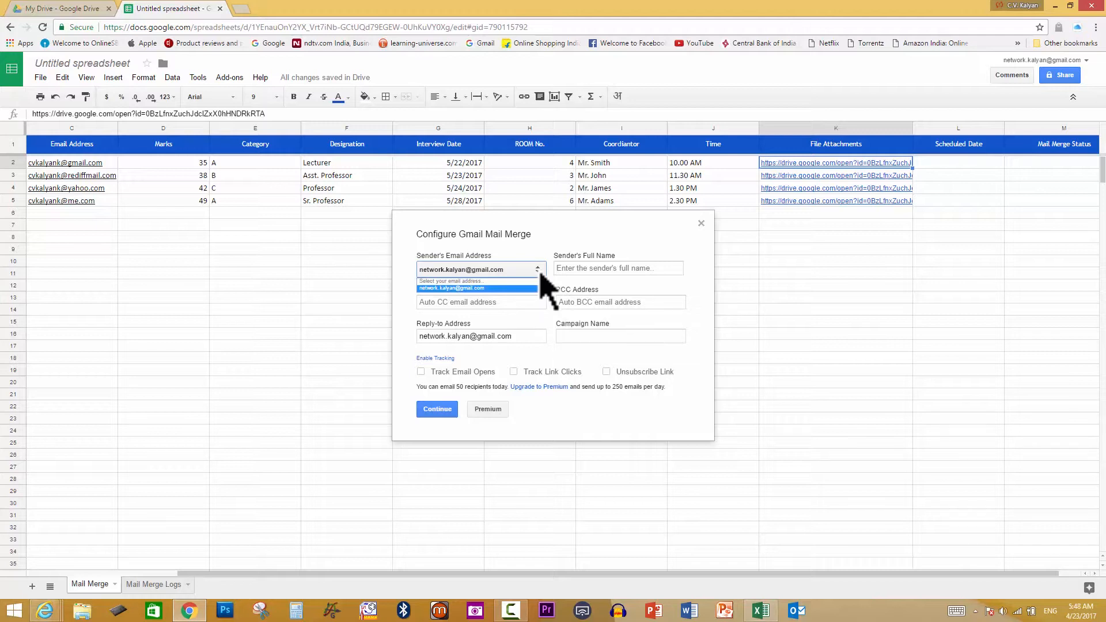
pyautogui.click(540, 275)
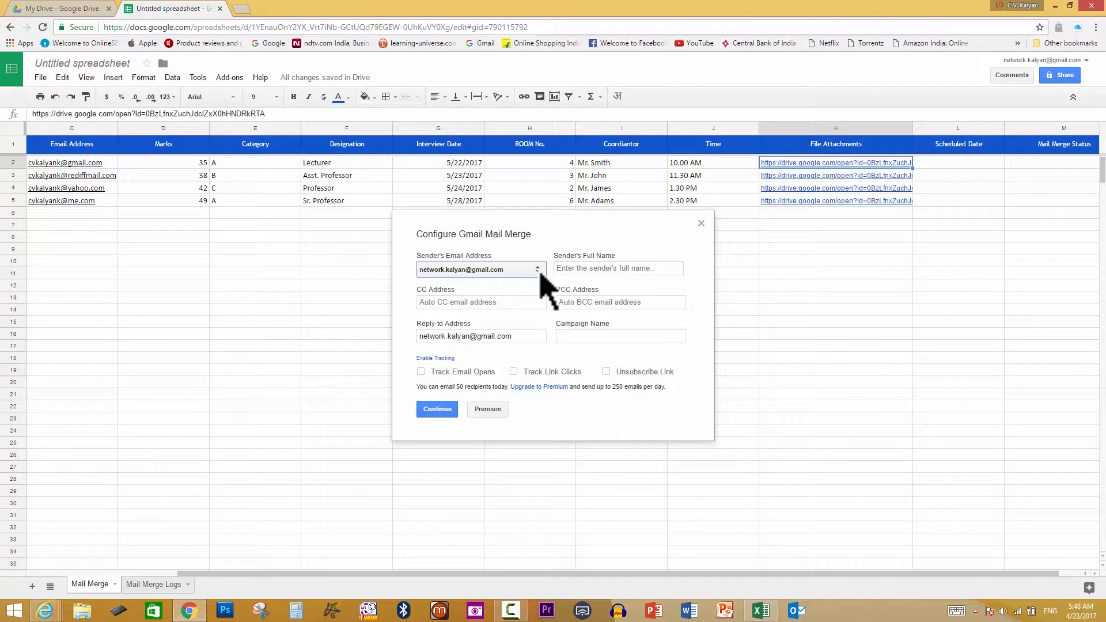
# Enter the sender's full name, then move through the CC, BCC and Campaign Name fields
pyautogui.click(583, 268)
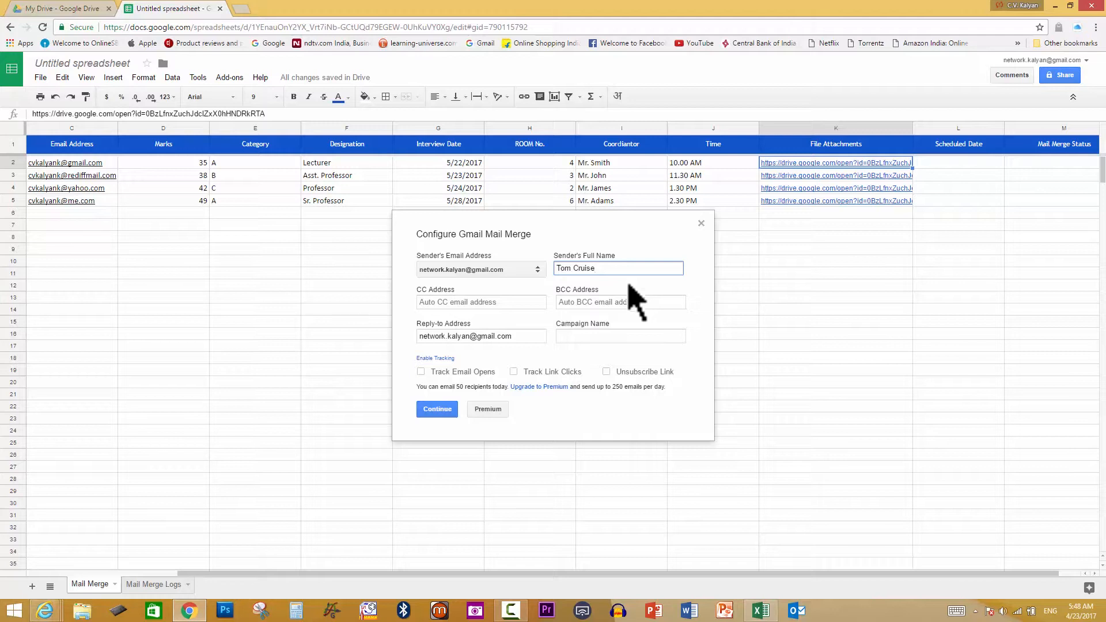
pyautogui.click(503, 304)
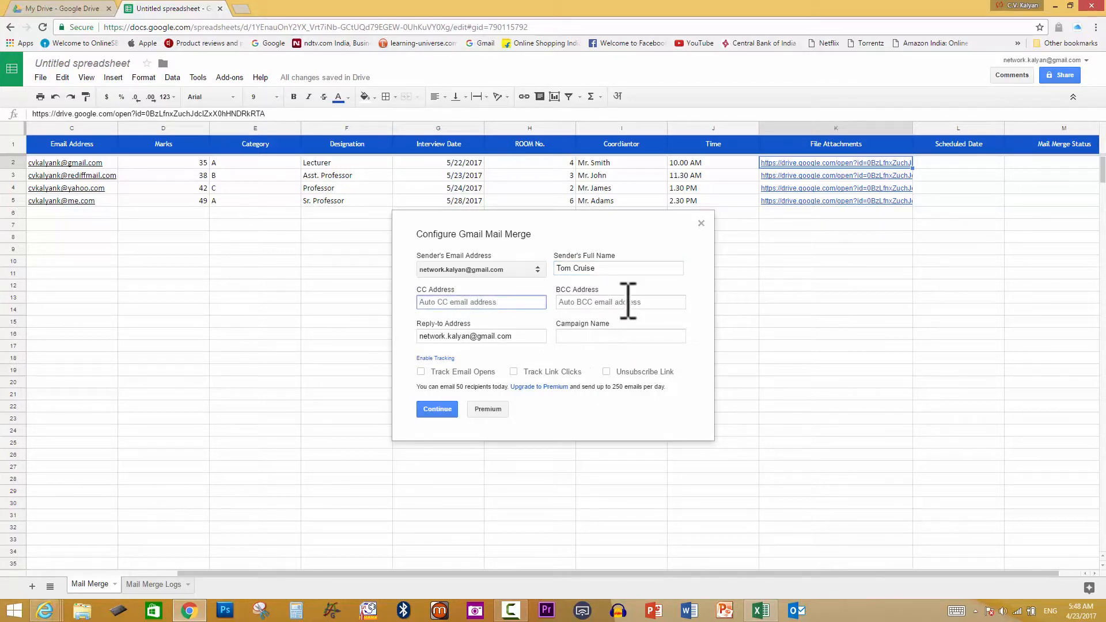
pyautogui.click(628, 301)
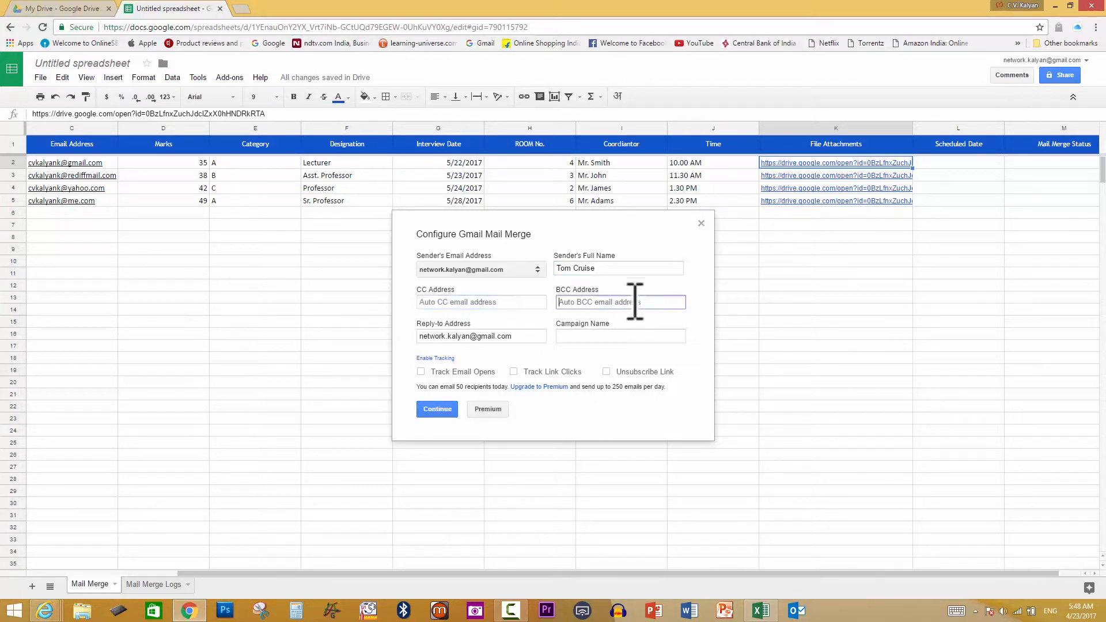
pyautogui.click(590, 336)
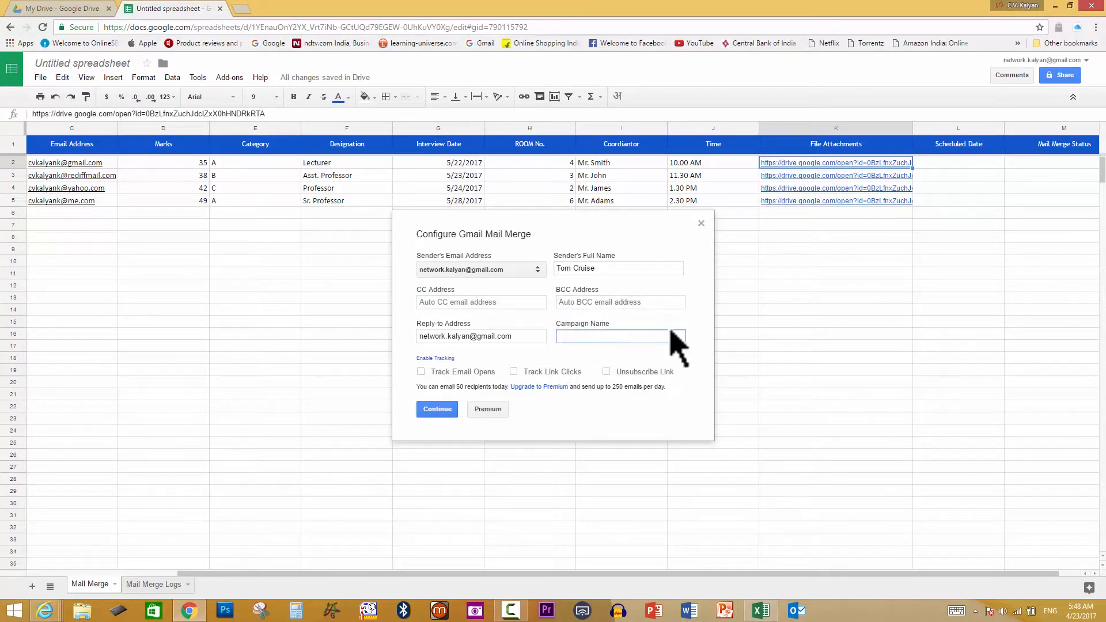
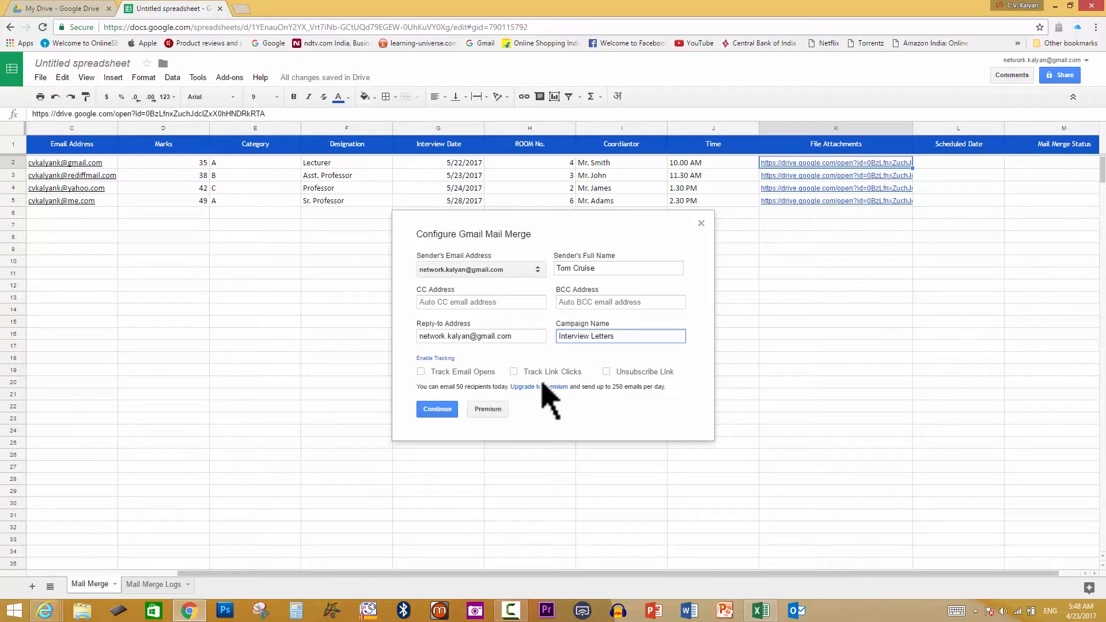
# Continue past the sender details to the template step of the Interview Letters campaign
pyautogui.click(438, 409)
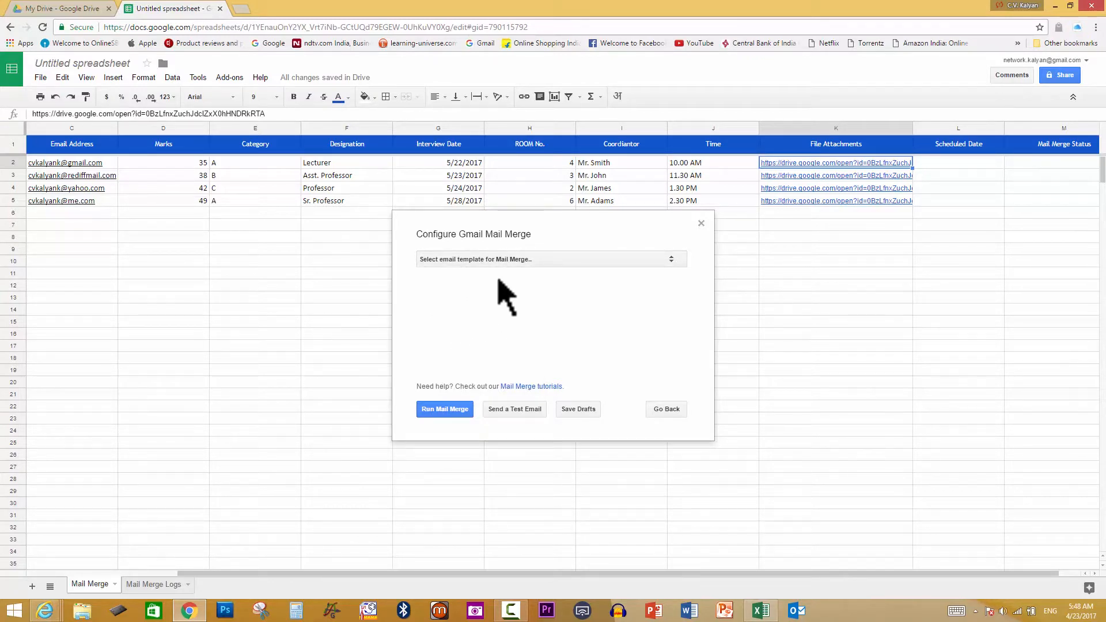
# Choose 'Write your own template in plain text or HTML' as the email template
pyautogui.click(506, 261)
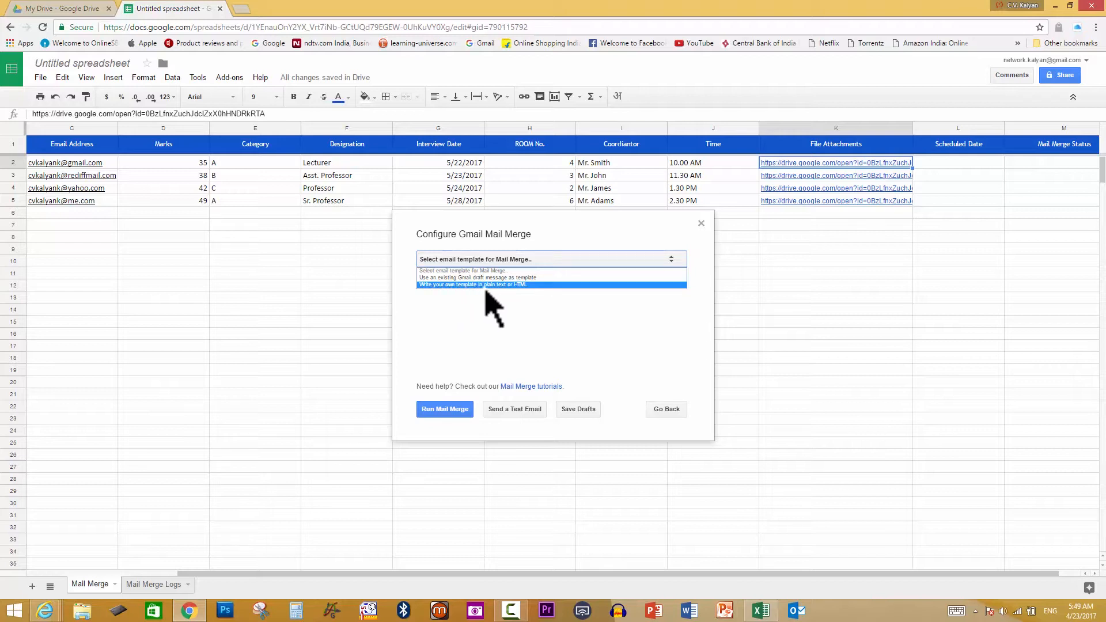
pyautogui.click(532, 284)
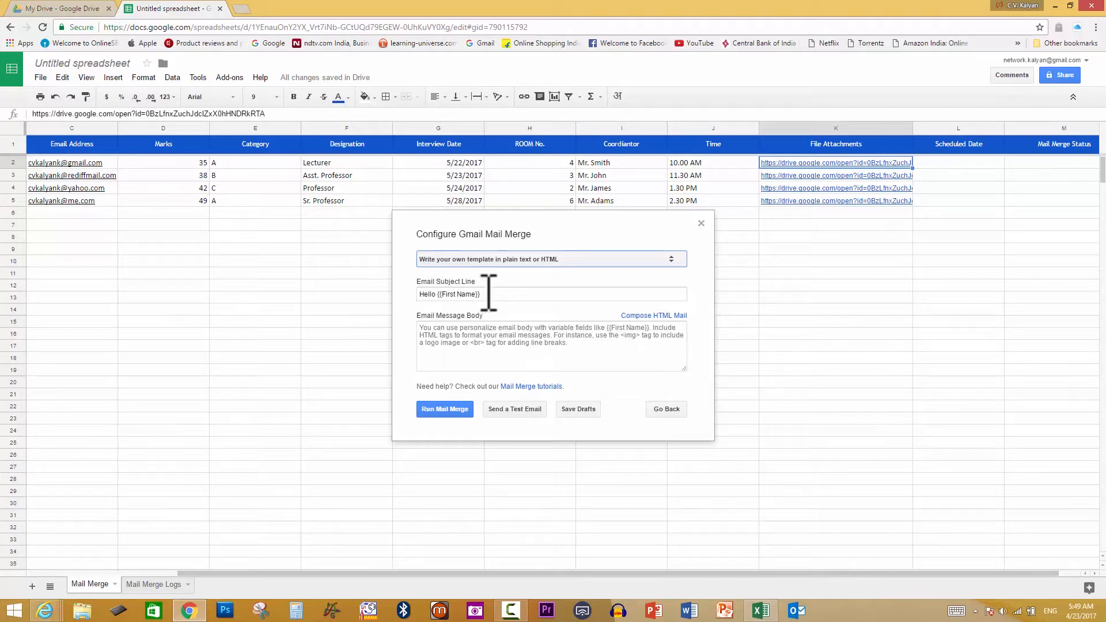
# Replace 'Hello' in the subject so it reads 'Hi! {{First Name}}'
pyautogui.click(436, 292)
pyautogui.moveTo(435, 292); pyautogui.dragTo(407, 292)
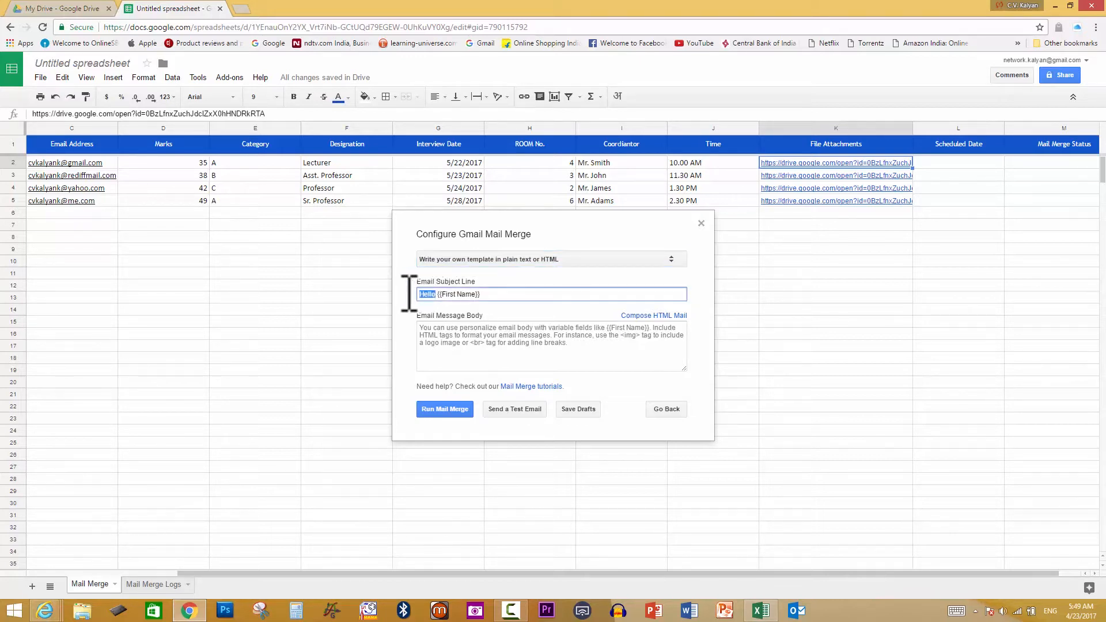
pyautogui.write('Hi')
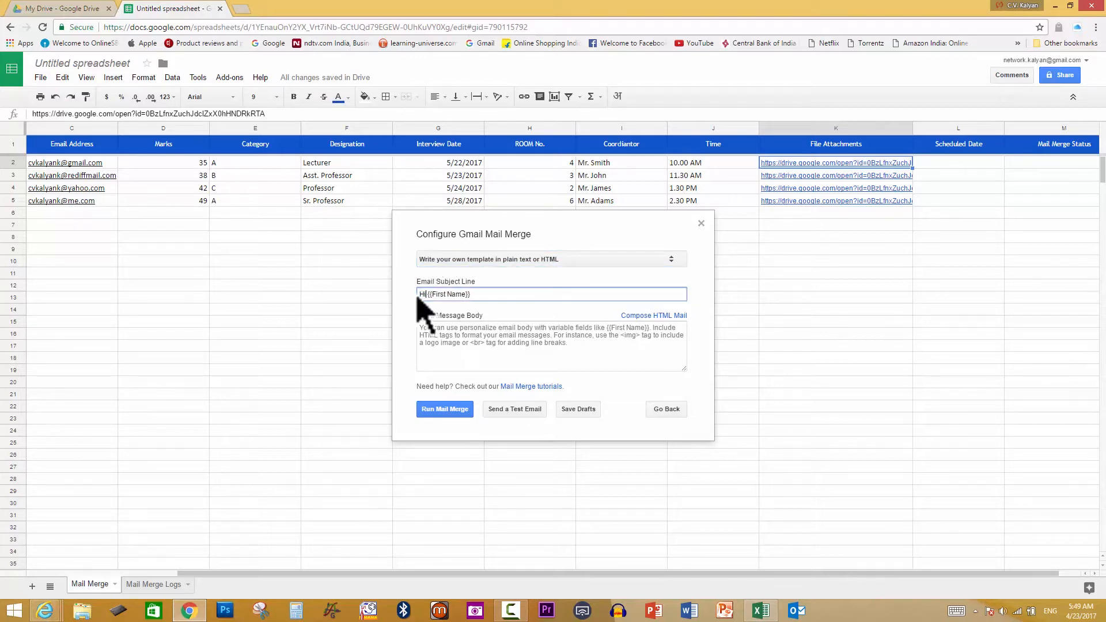
pyautogui.write('!')
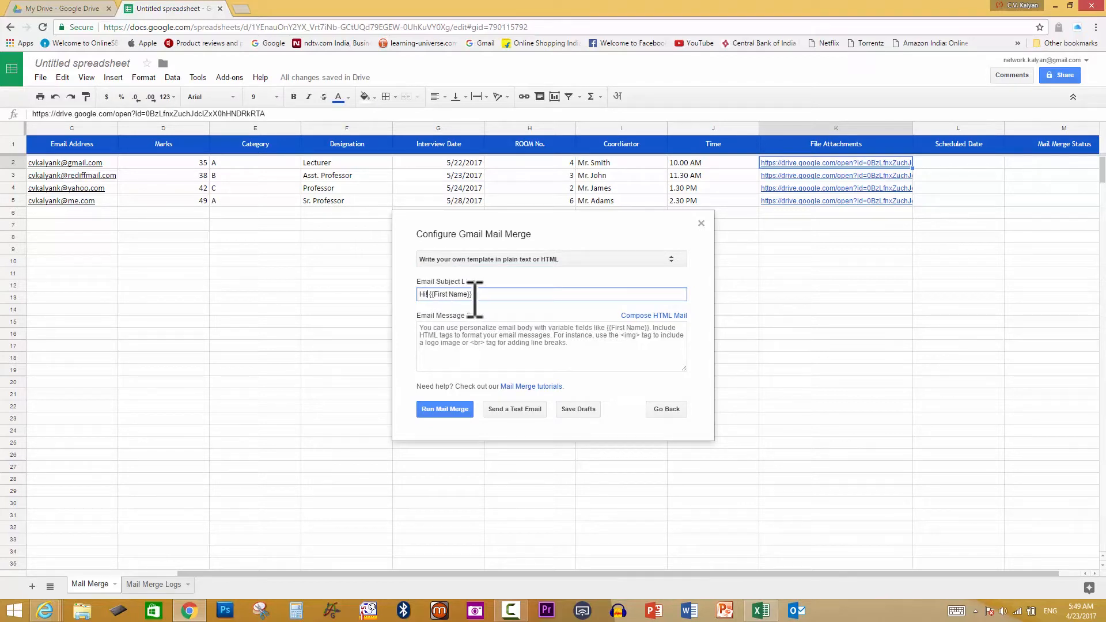
# Start the body with 'Hello Mr. {{Last Name}},' and 'Your Interview Date is on: {{Interview Date}}'
pyautogui.click(576, 346)
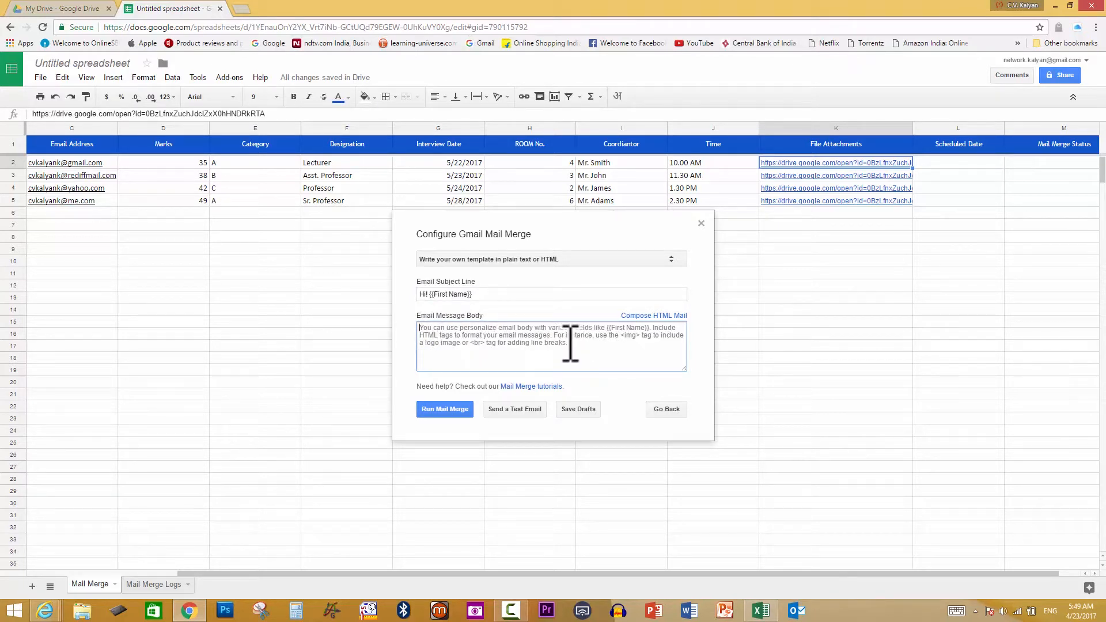
pyautogui.write('He')
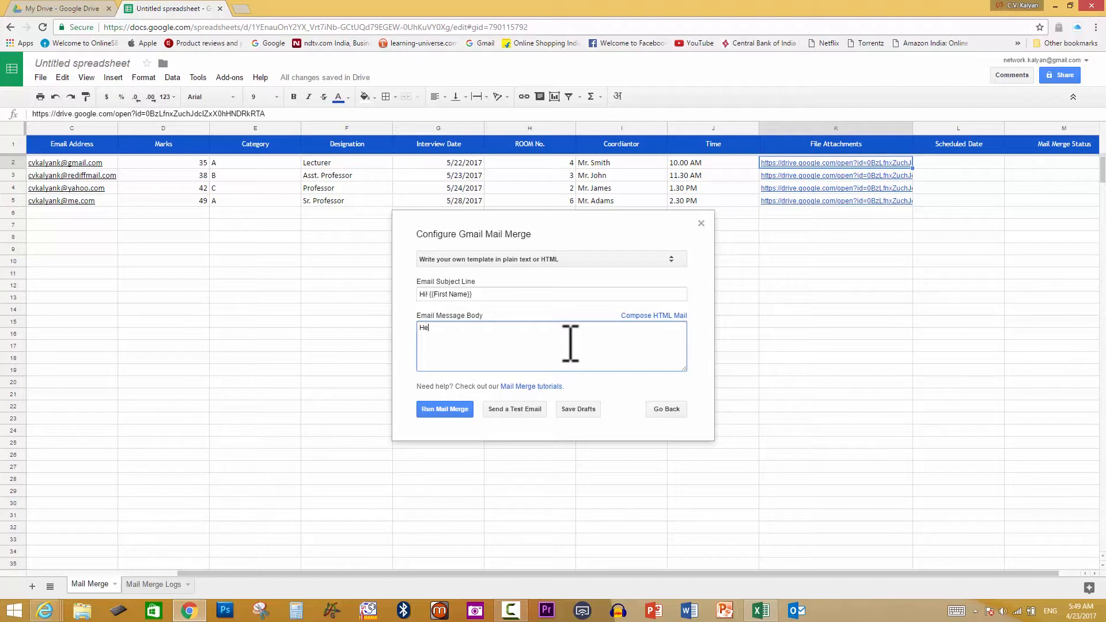
pyautogui.write('llo Mr. {{')
pyautogui.moveTo(363, 573); pyautogui.dragTo(250, 585)
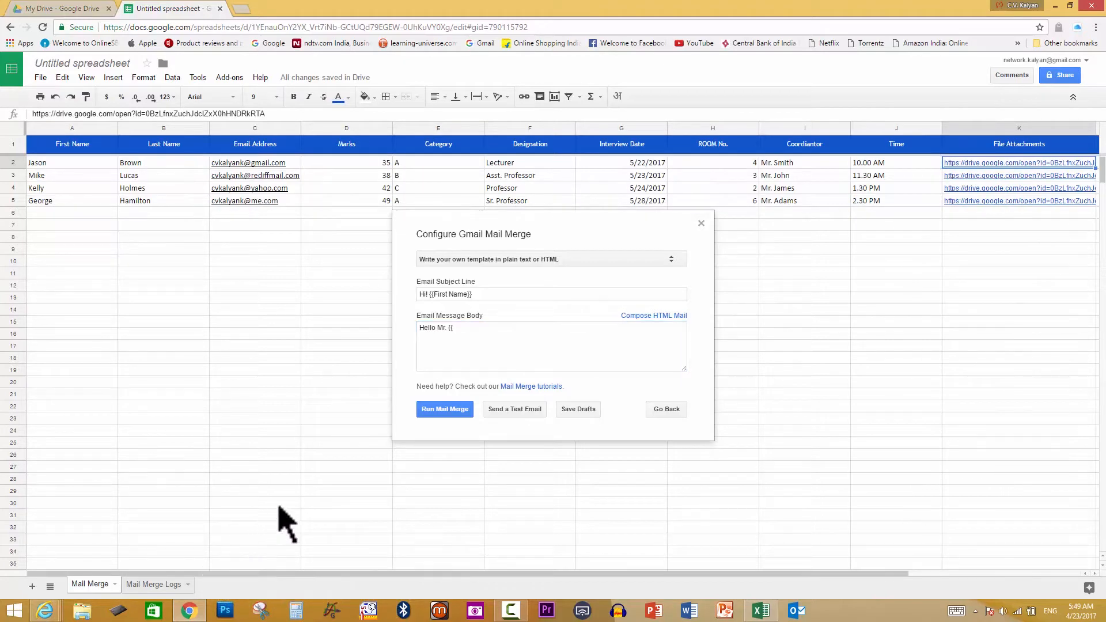
pyautogui.click(457, 337)
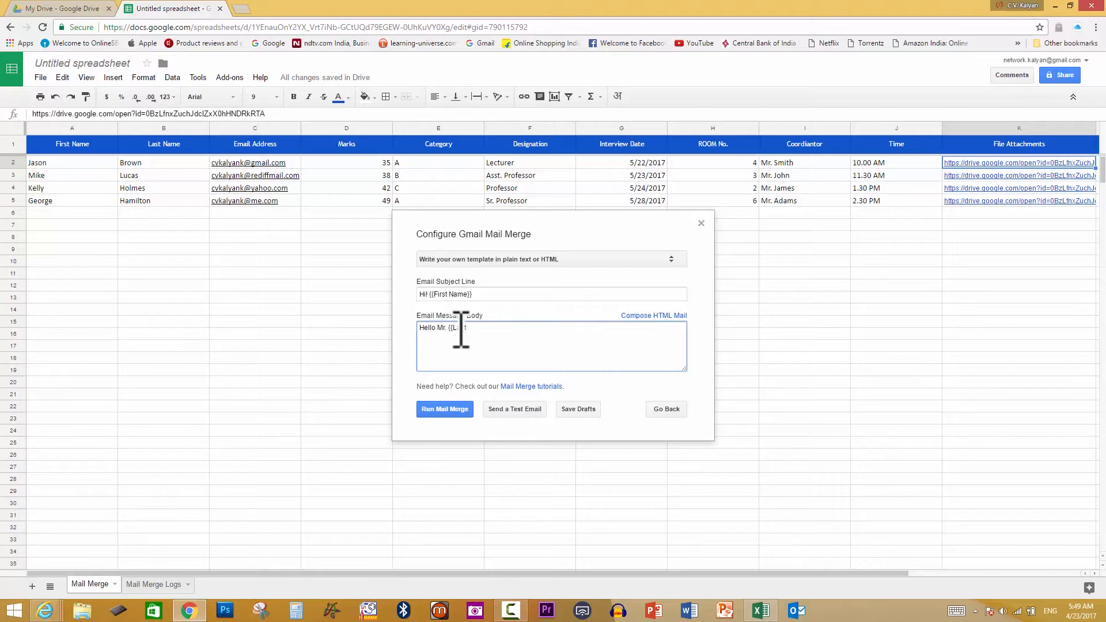
pyautogui.write('Last Name}},')
pyautogui.press('Return')
pyautogui.write('Your Interview Date is on')
pyautogui.write(': {{Interview Date}}')
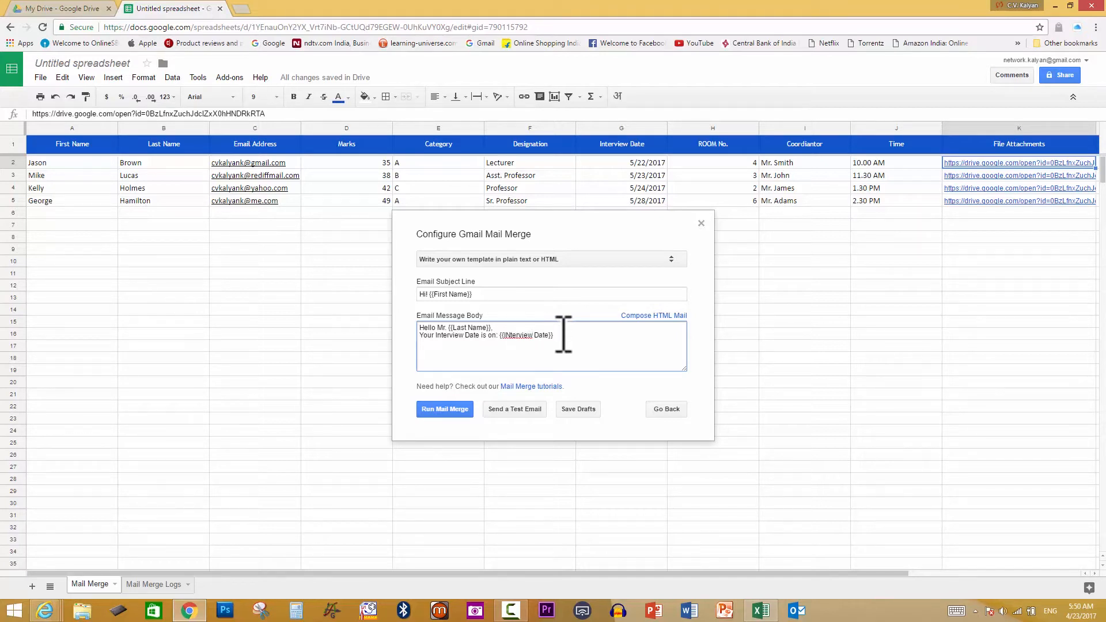
pyautogui.press('BackSpace')
pyautogui.press('BackSpace')
pyautogui.press('BackSpace')
pyautogui.press('BackSpace')
pyautogui.press('BackSpace')
pyautogui.press('BackSpace')
pyautogui.press('BackSpace')
pyautogui.press('BackSpace')
pyautogui.write('nterview')
# Add body lines for Marks, Category and Designation with their {{placeholders}}, fixing the Designation capitalisation
pyautogui.press('Return')
pyautogui.write('Your Mar')
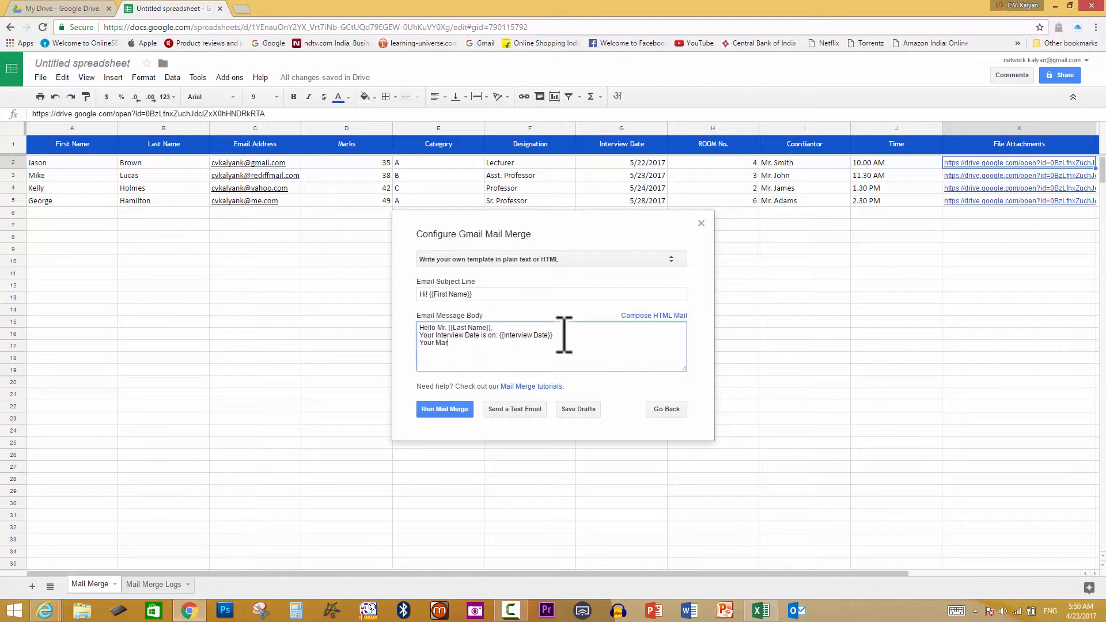
pyautogui.write('ks Wer')
pyautogui.write('e: {')
pyautogui.write('{Marks')
pyautogui.write('}} ')
pyautogui.write('Category')
pyautogui.write(': {{Category')
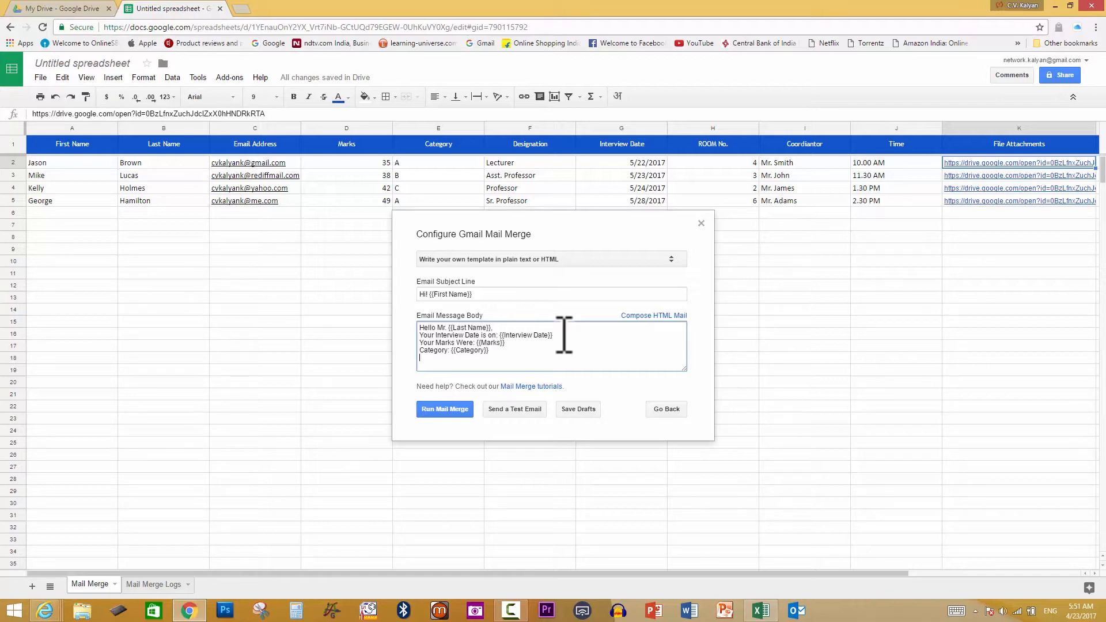
pyautogui.write('DEsignation: {{DEsignation}}')
pyautogui.press('BackSpace')
pyautogui.press('BackSpace')
pyautogui.press('BackSpace')
pyautogui.press('BackSpace')
pyautogui.press('BackSpace')
pyautogui.press('BackSpace')
pyautogui.press('BackSpace')
pyautogui.press('BackSpace')
pyautogui.press('BackSpace')
pyautogui.press('BackSpace')
pyautogui.press('BackSpace')
pyautogui.write('signation')
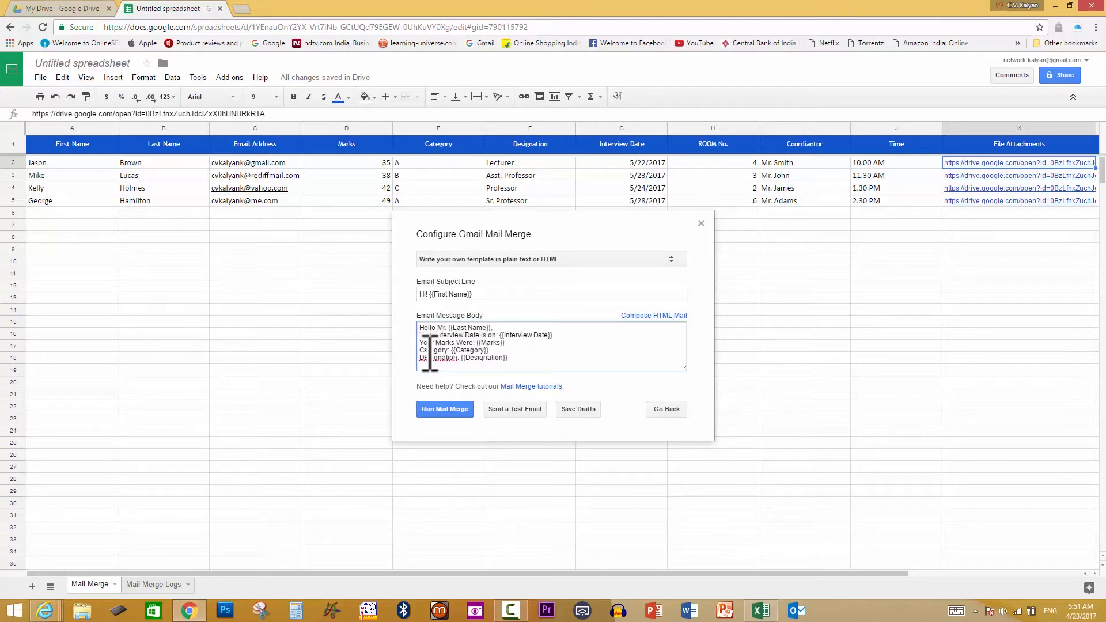
pyautogui.press('BackSpace')
pyautogui.write('e')
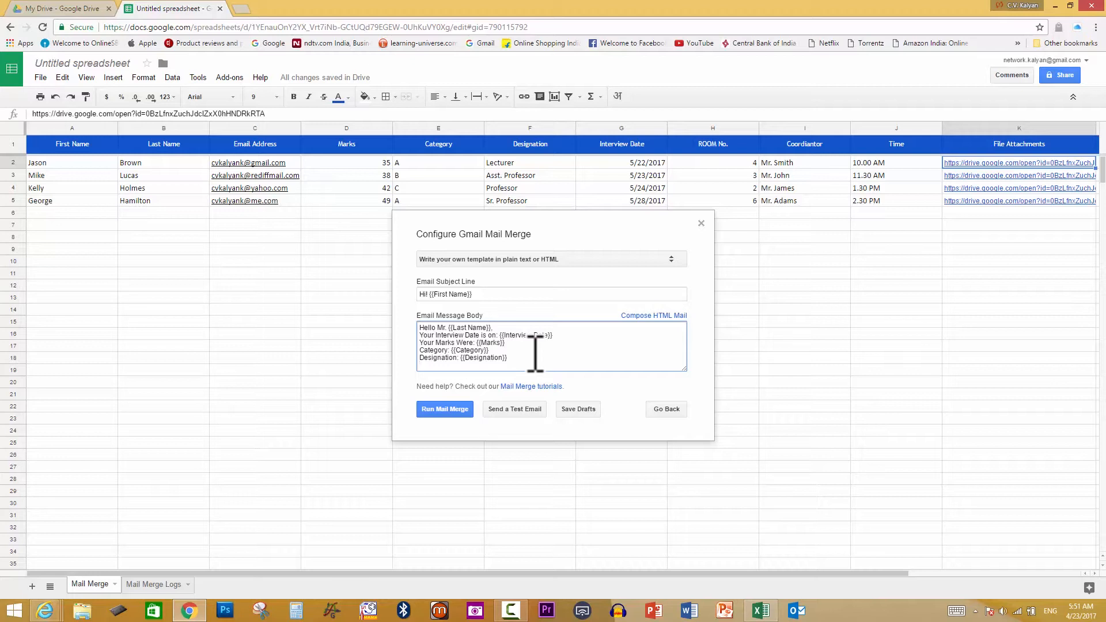
# Add 'Room No: {{Room No.}}', 'Time: {{Time}}' and 'Coordinator: {{Coordinator}}' lines to the body
pyautogui.press('Return')
pyautogui.write('Room No: {{Room No.}}')
pyautogui.press('Return')
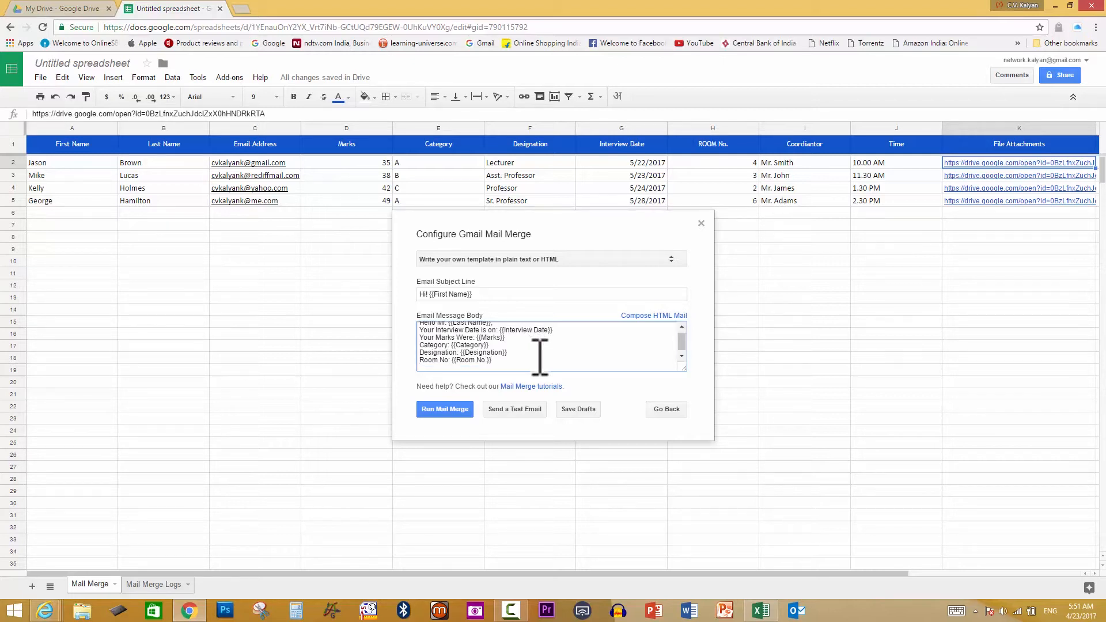
pyautogui.write('Time: {{Time}}')
pyautogui.press('Return')
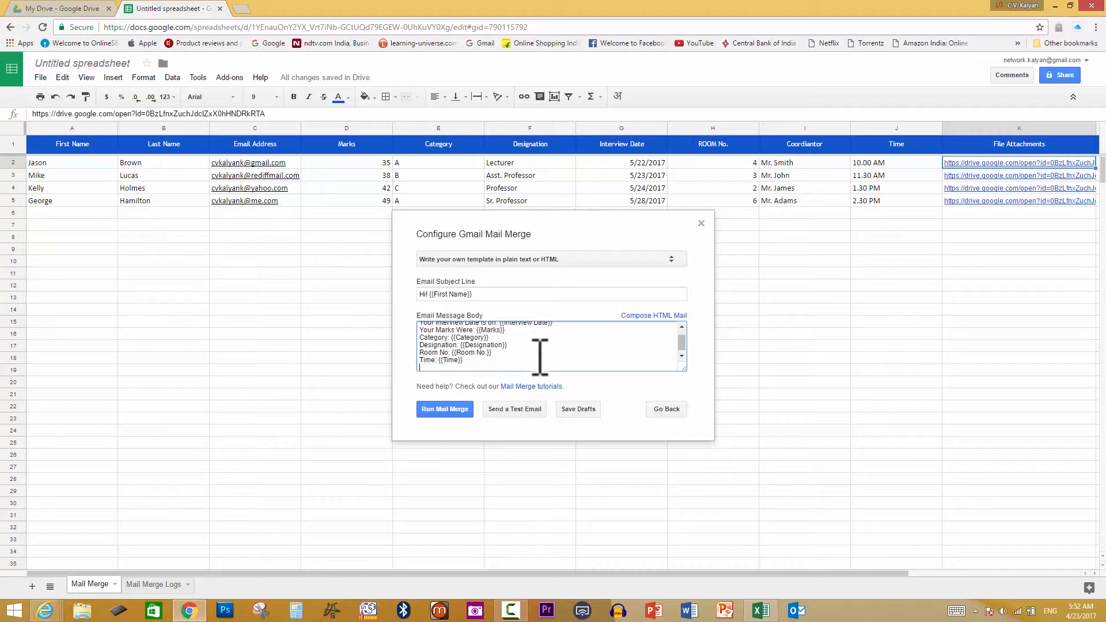
pyautogui.write('Coordinator')
pyautogui.press('BackSpace')
pyautogui.press('BackSpace')
pyautogui.press('BackSpace')
pyautogui.press('BackSpace')
pyautogui.press('BackSpace')
pyautogui.write('nator: {{Coordinator}}')
pyautogui.press('Return')
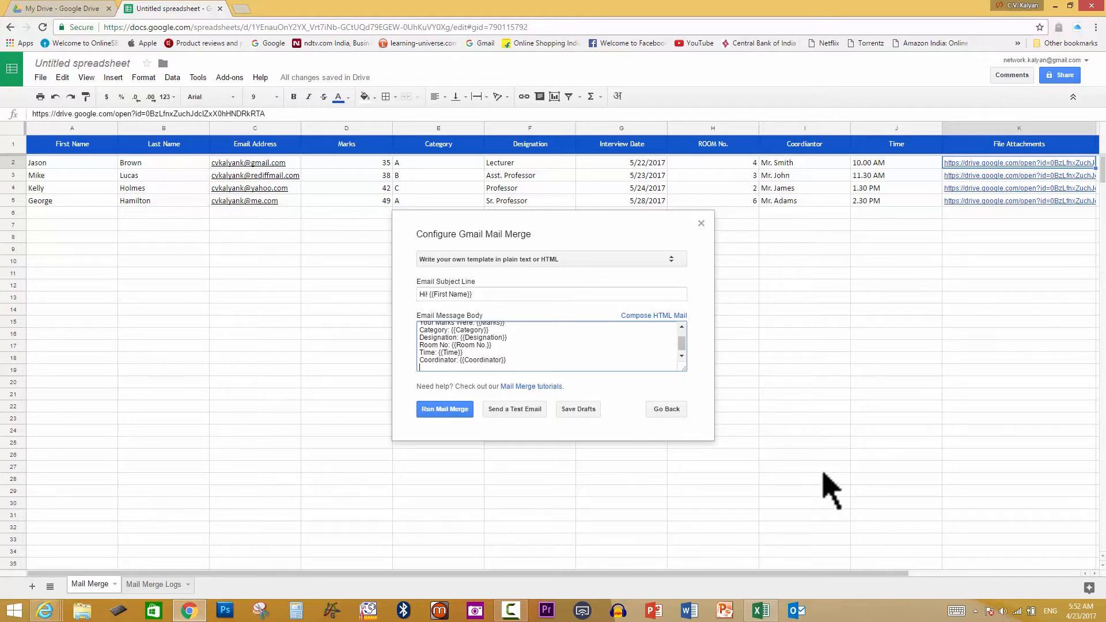
# Let the merge mark all four candidate rows MAIL SENT, then close the completion message
pyautogui.moveTo(871, 574)
pyautogui.mouseDown()
pyautogui.moveTo(1000, 574)
pyautogui.moveTo(882, 574)
pyautogui.mouseUp()
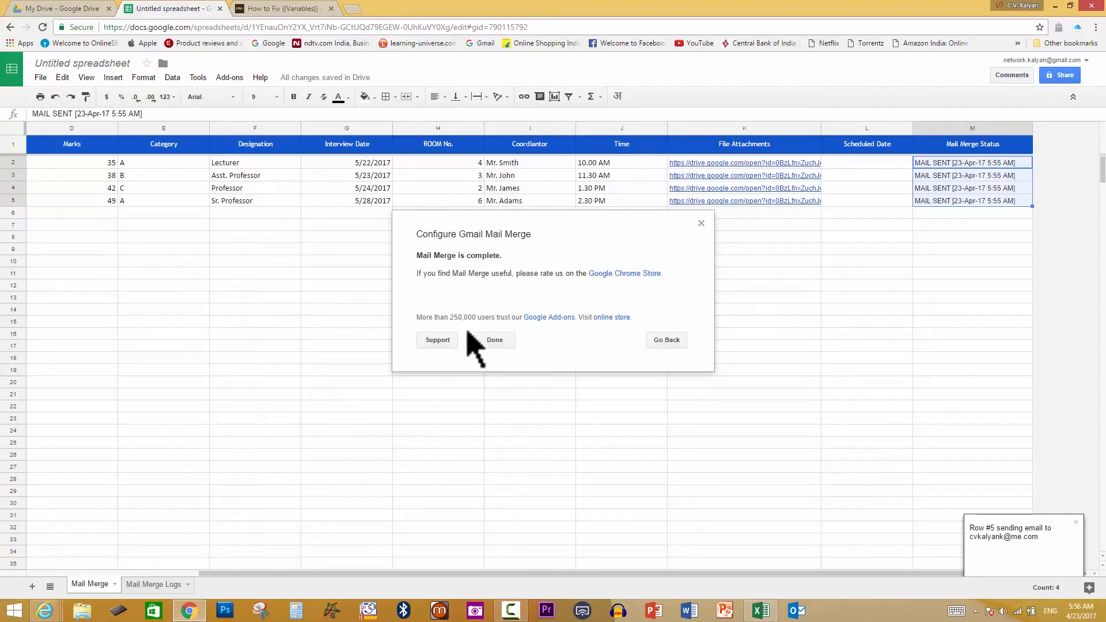
pyautogui.click(491, 344)
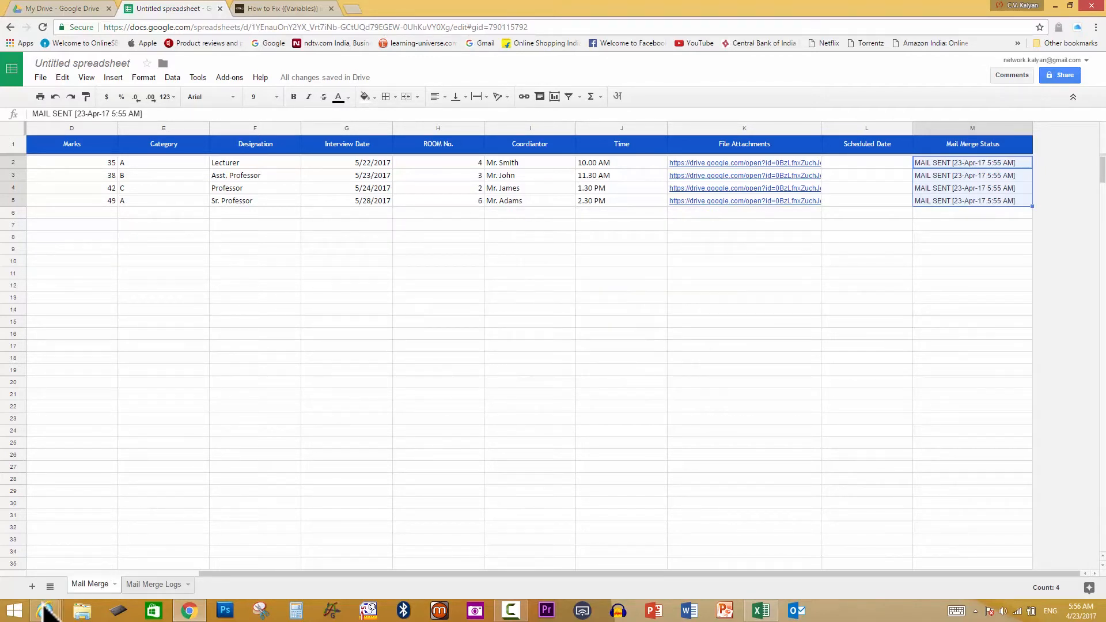
pyautogui.moveTo(45, 609)
pyautogui.click(68, 569)
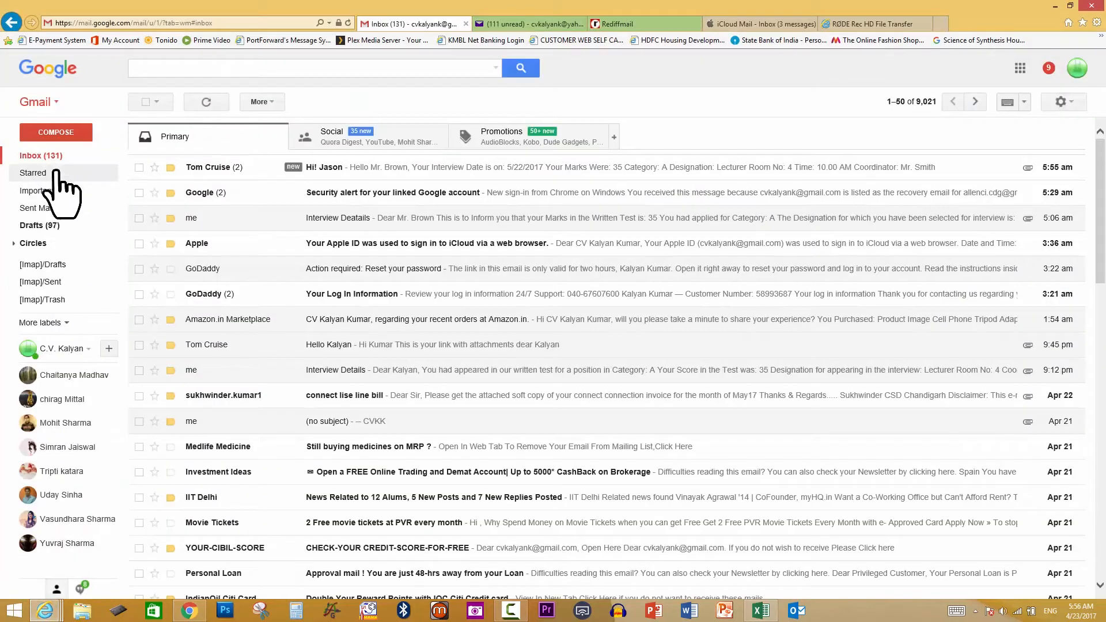
pyautogui.click(263, 183)
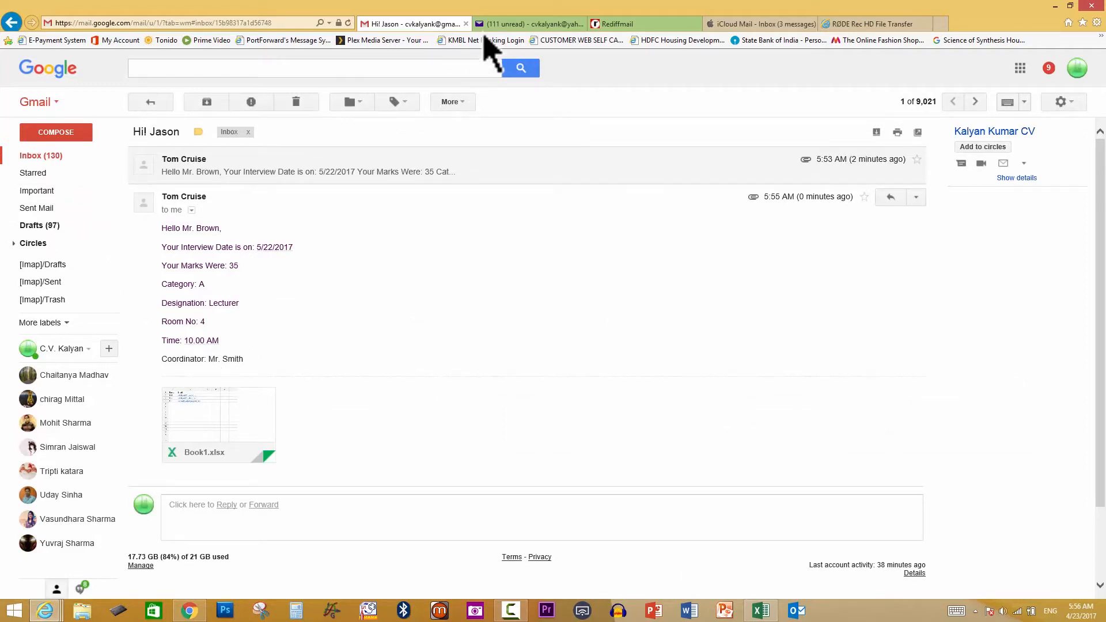
pyautogui.click(509, 26)
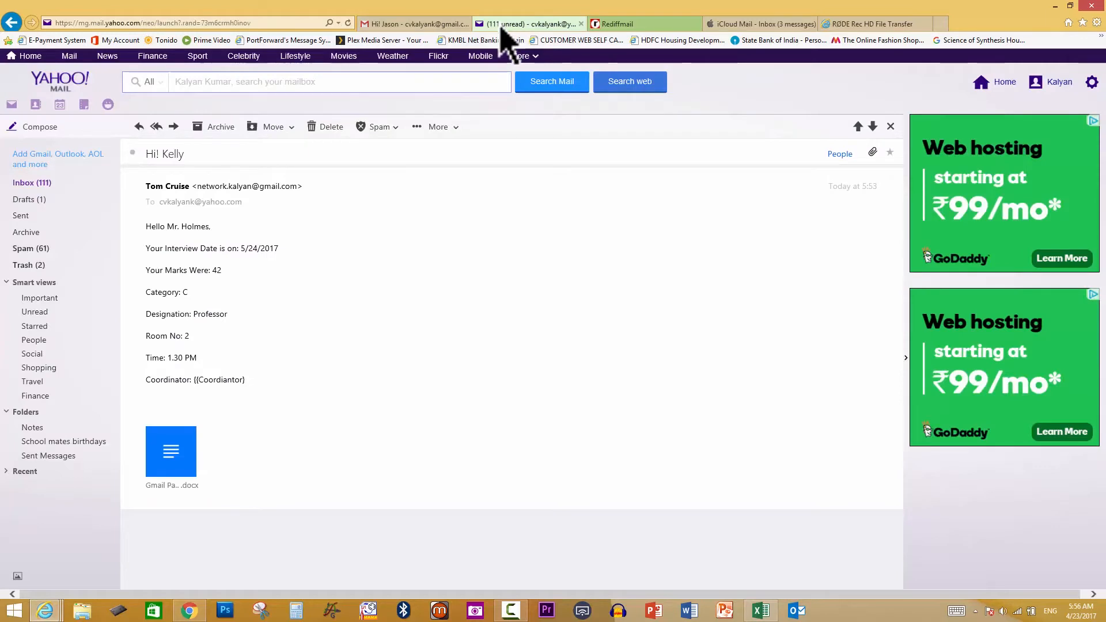
# In Yahoo Mail, open the newest Hi! Kelly email and select its sender line, then go to Rediffmail
pyautogui.click(38, 183)
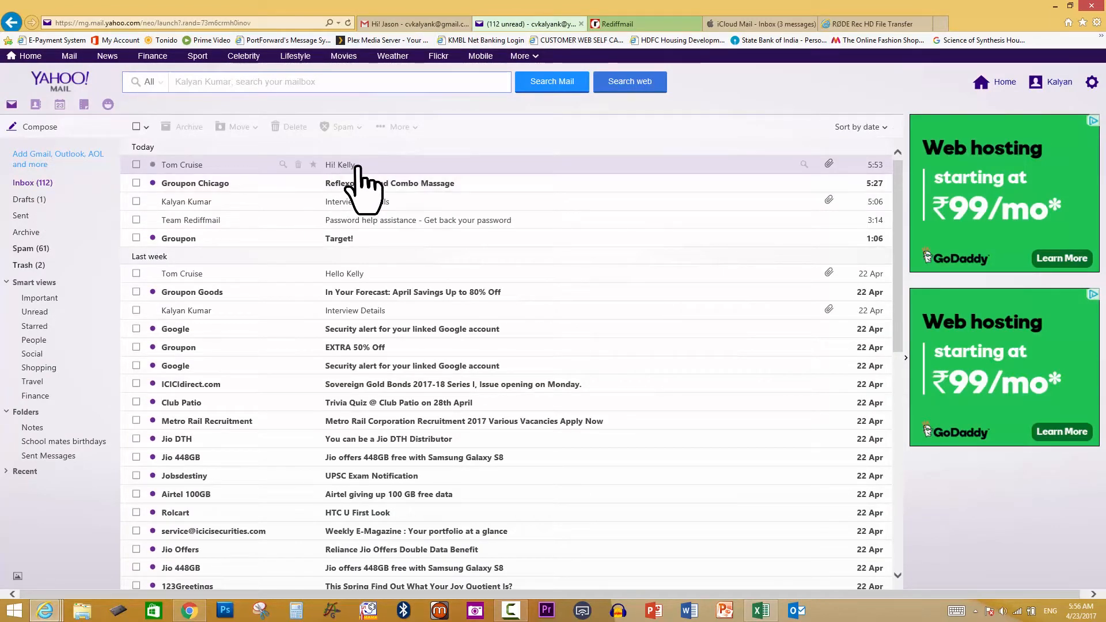
pyautogui.click(357, 166)
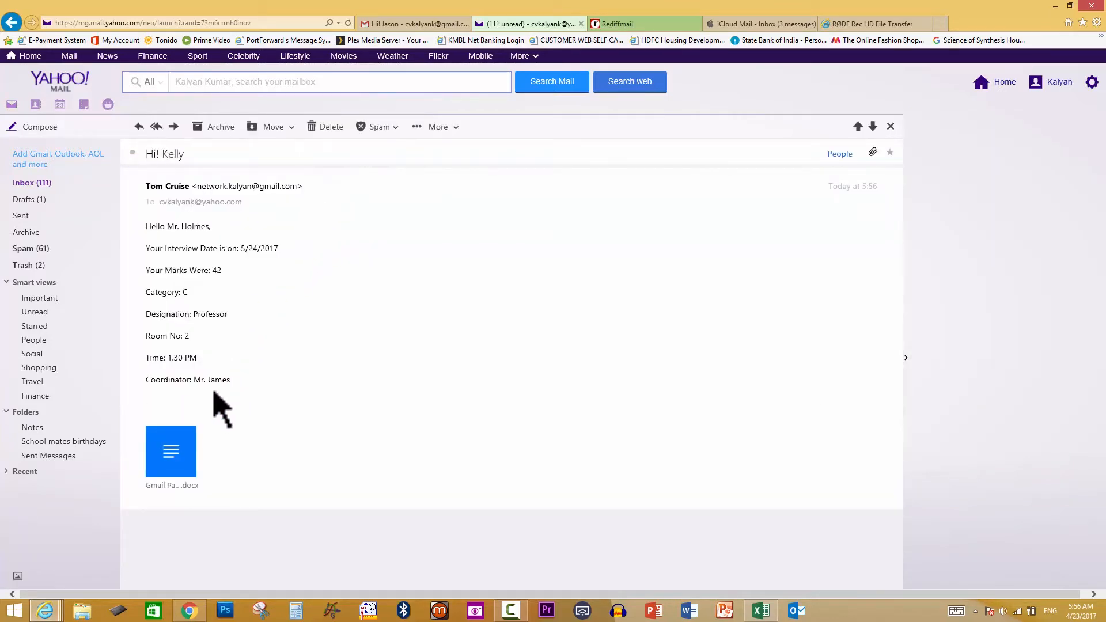
pyautogui.tripleClick(211, 186)
pyautogui.click(620, 25)
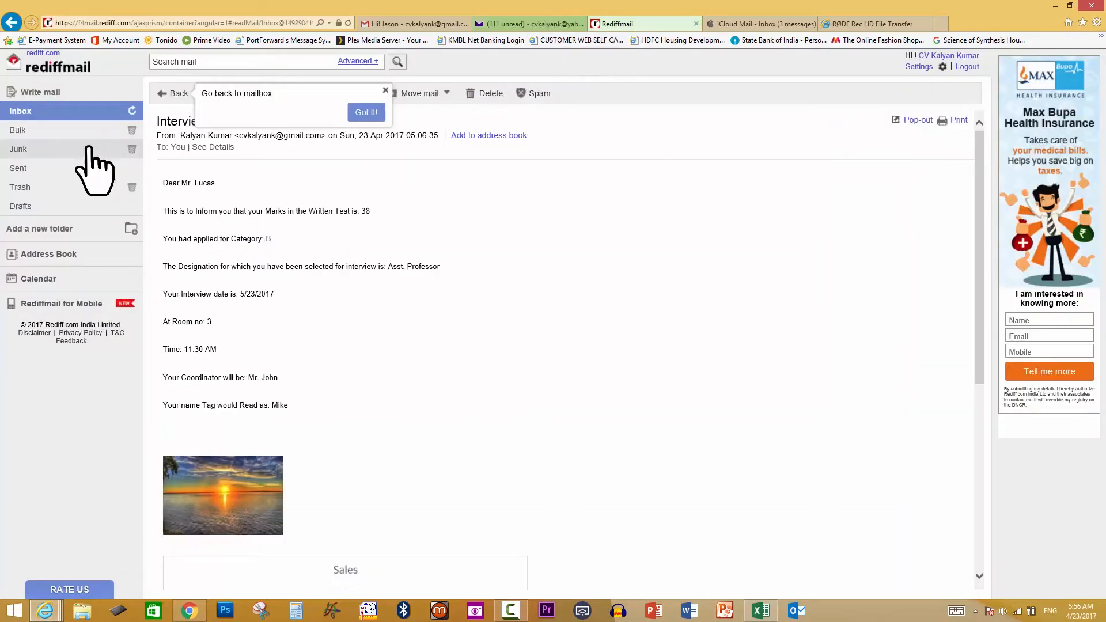
# In Rediffmail, open the latest Hi! Mike email with Dear_Mr.docx, then go to iCloud Mail
pyautogui.click(22, 111)
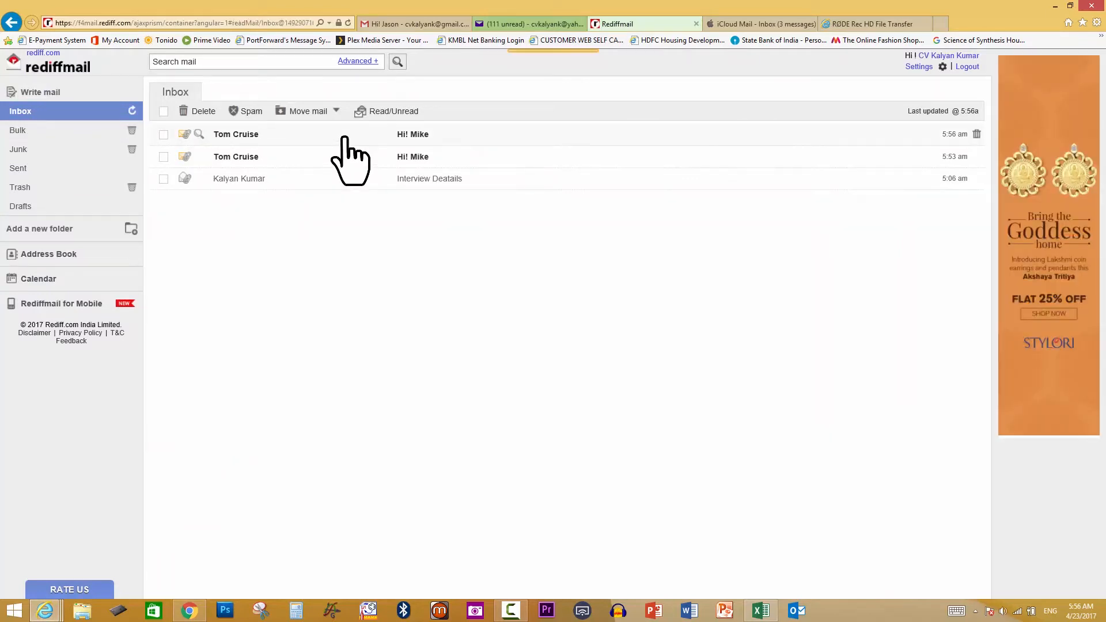
pyautogui.click(344, 138)
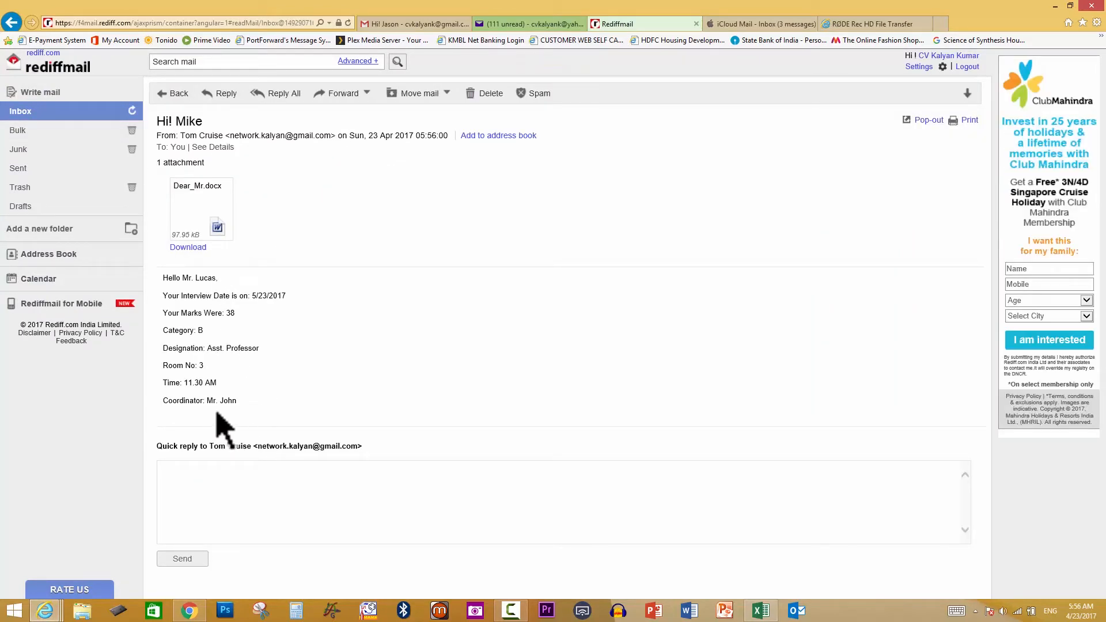
pyautogui.click(743, 24)
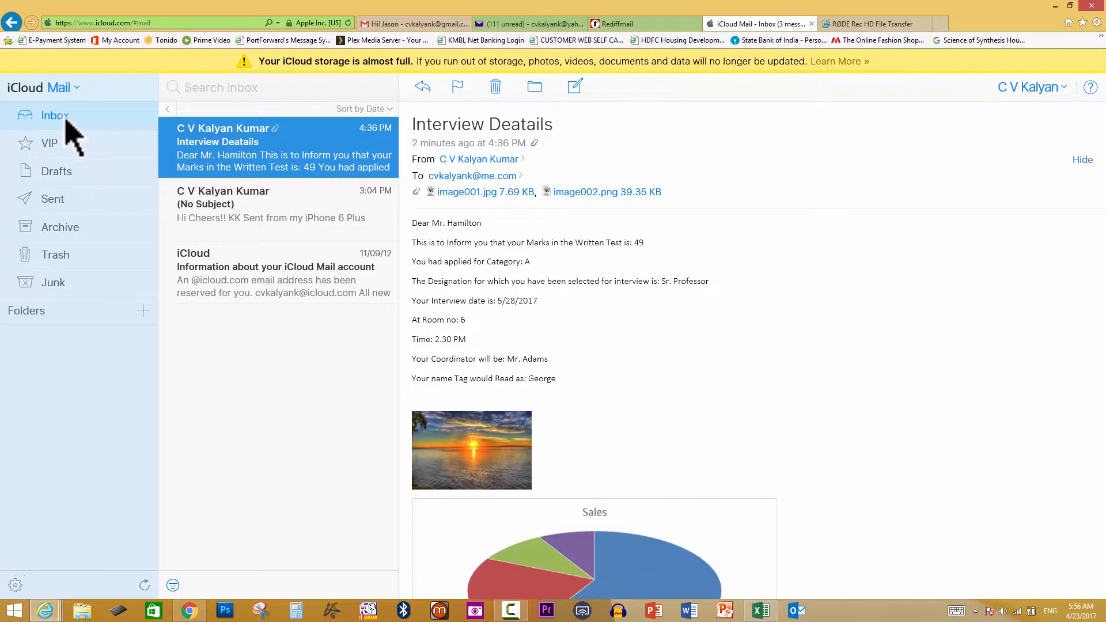
# Refresh iCloud Mail and open the newest Hi! George email, then return to Rediffmail
pyautogui.click(347, 23)
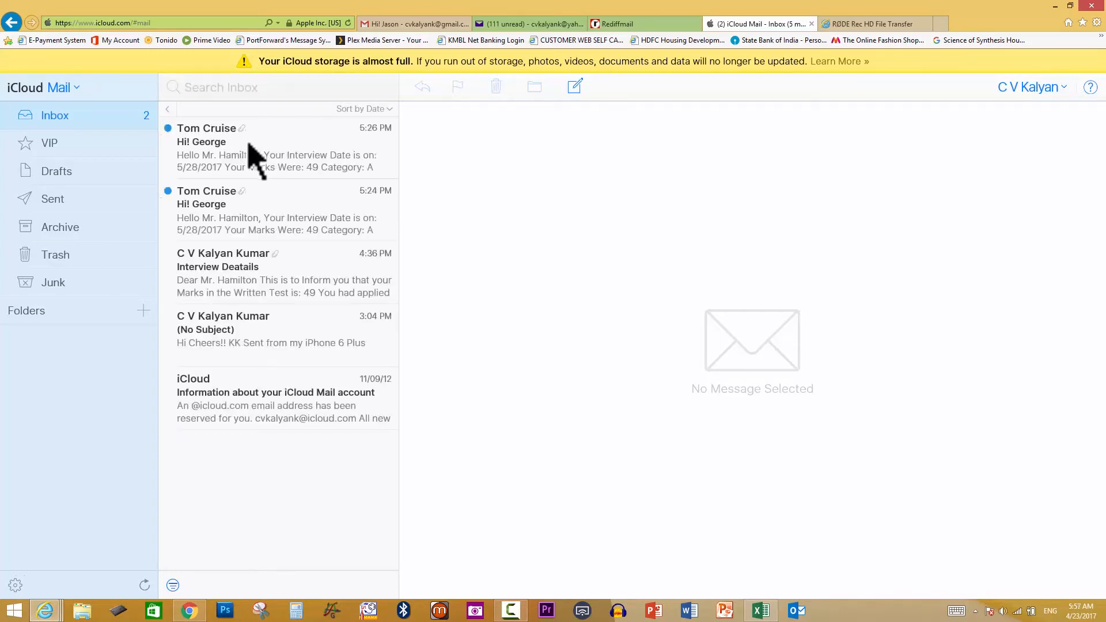
pyautogui.click(248, 144)
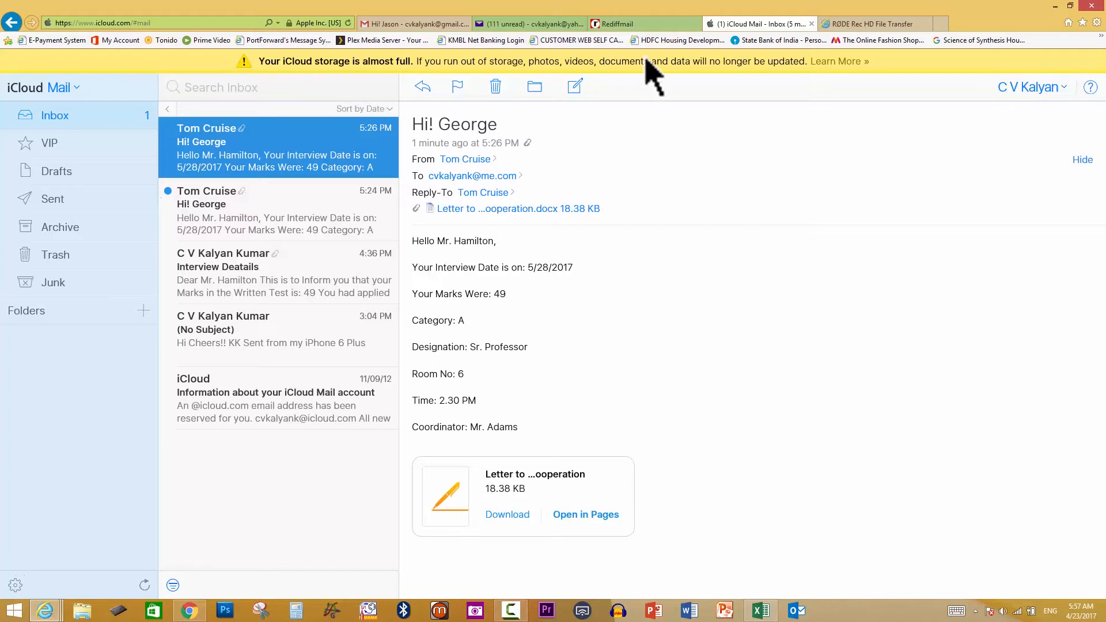
pyautogui.click(640, 25)
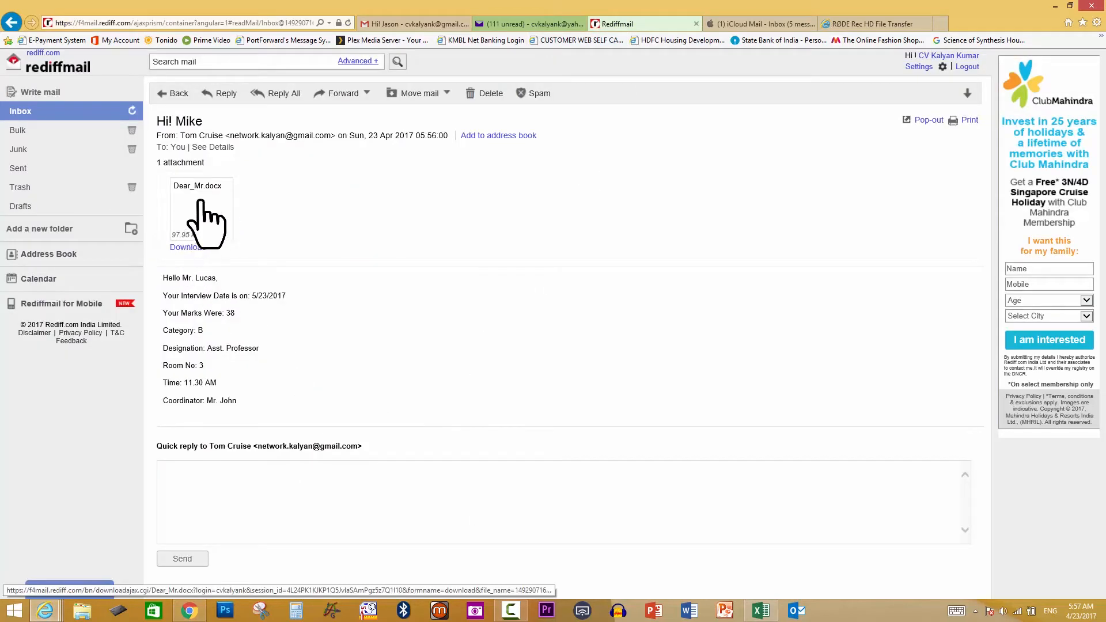
# Revisit the Hi! Kelly email in Yahoo Mail, then return to the Gmail Hi! Jason letter
pyautogui.click(551, 25)
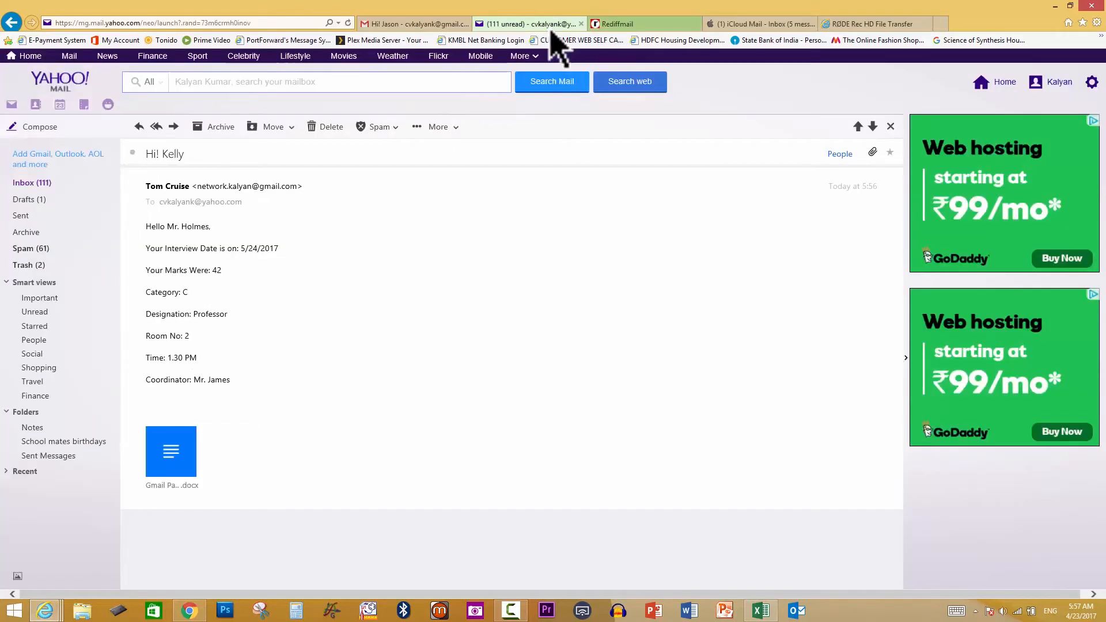
pyautogui.moveTo(180, 493)
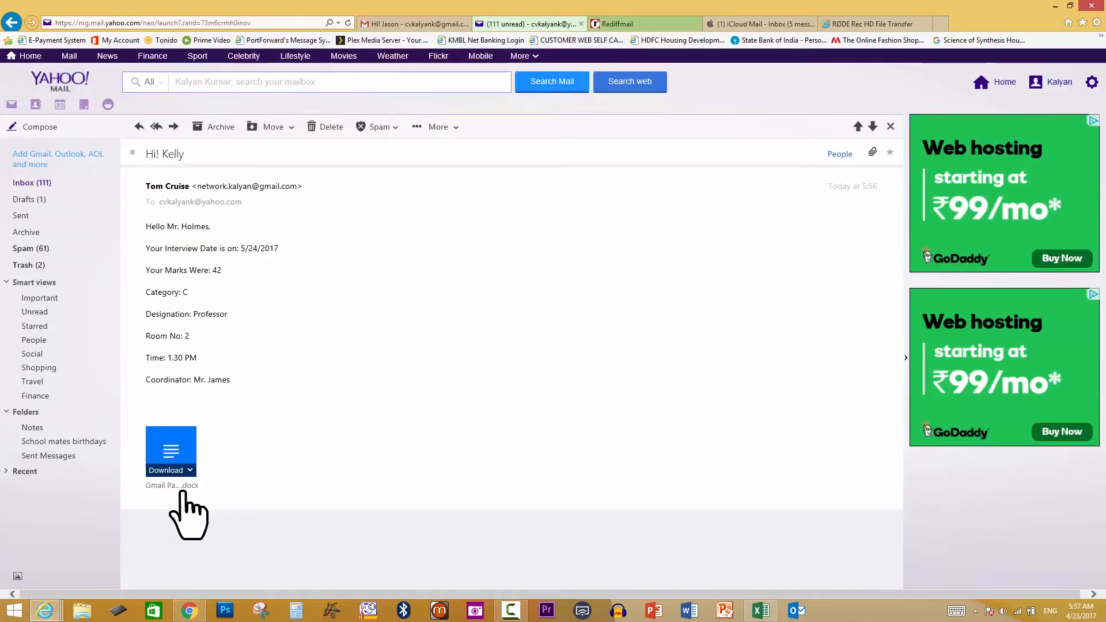
pyautogui.click(412, 24)
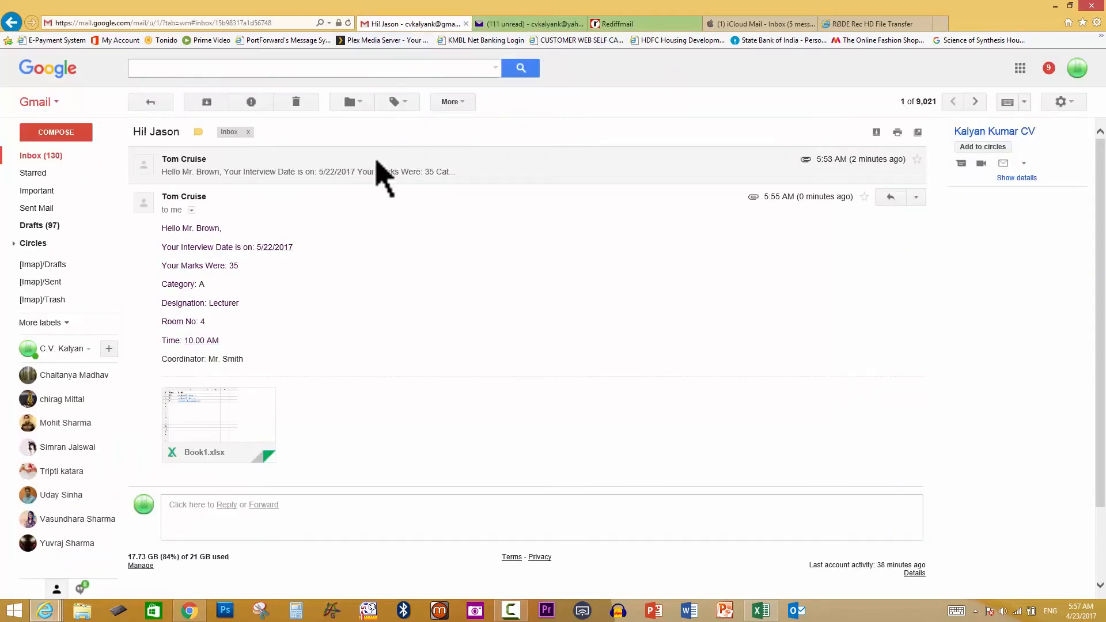